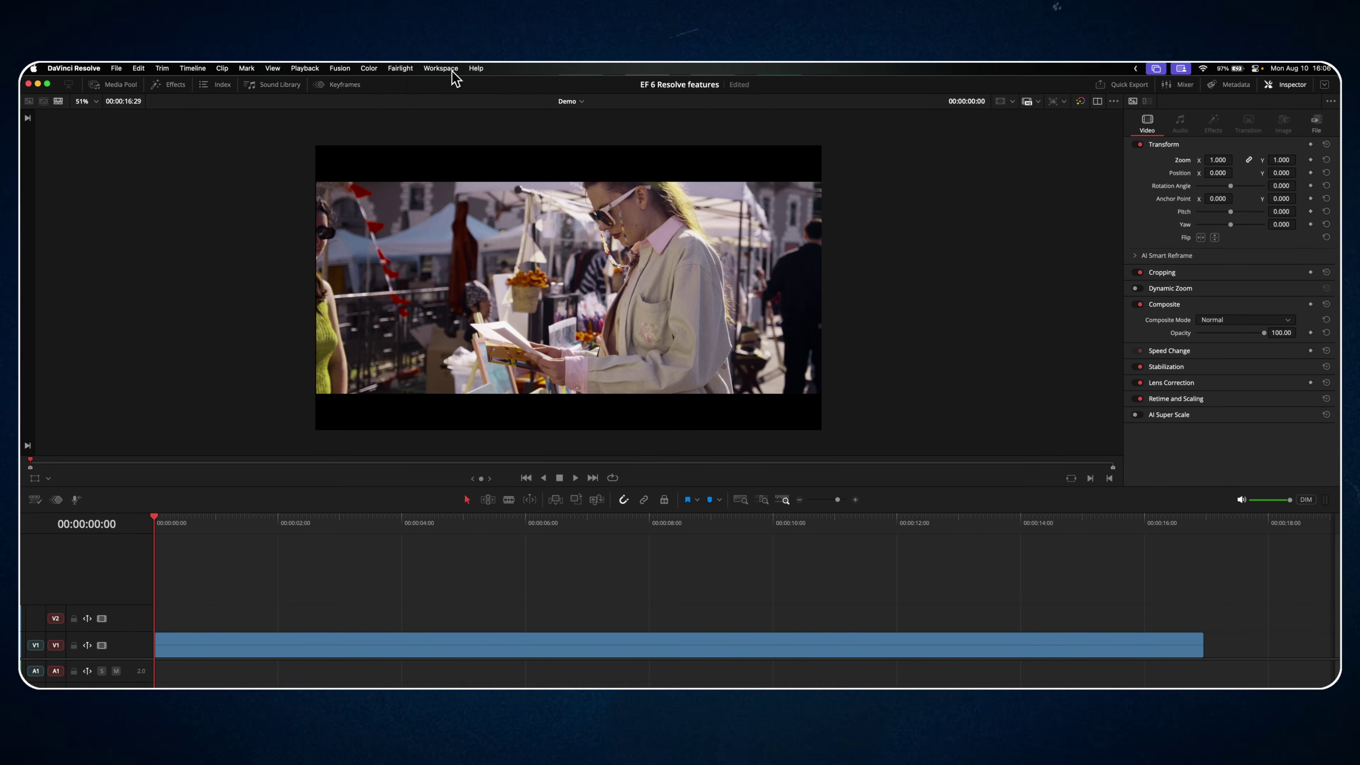
Open the Data Burn-In settings and enable the Record TC, Source Clip Name and Logo fields for the project
{"action": "left_click", "coordinate": [441, 69]}
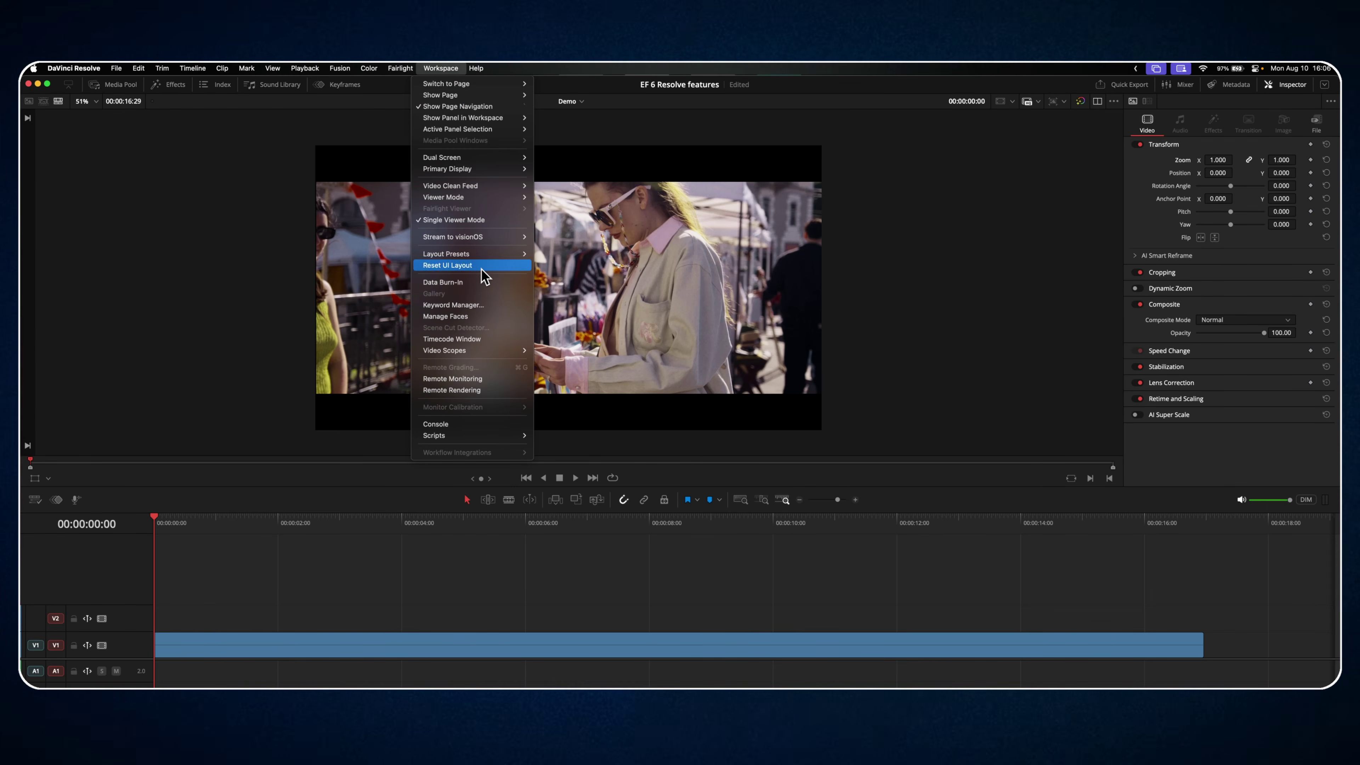
{"action": "left_click", "coordinate": [481, 283]}
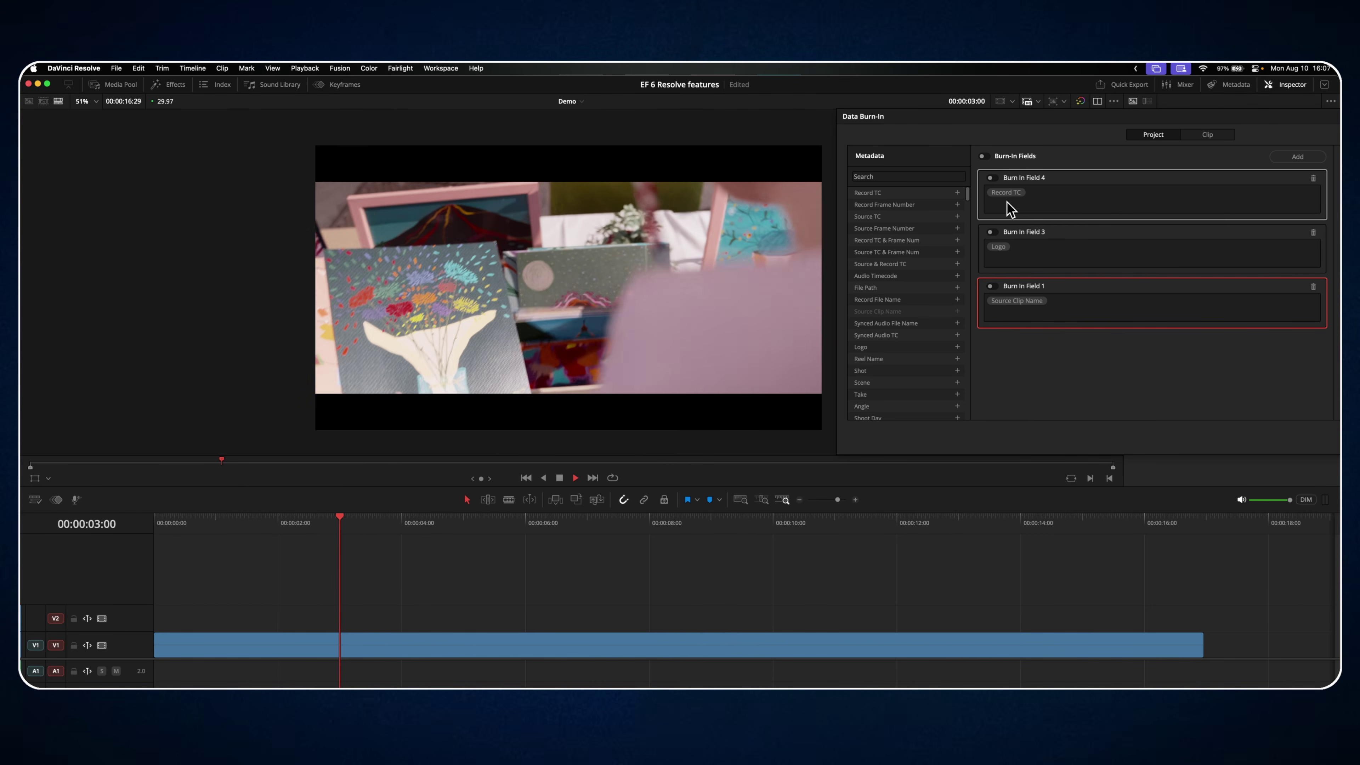
{"action": "left_click", "coordinate": [995, 180]}
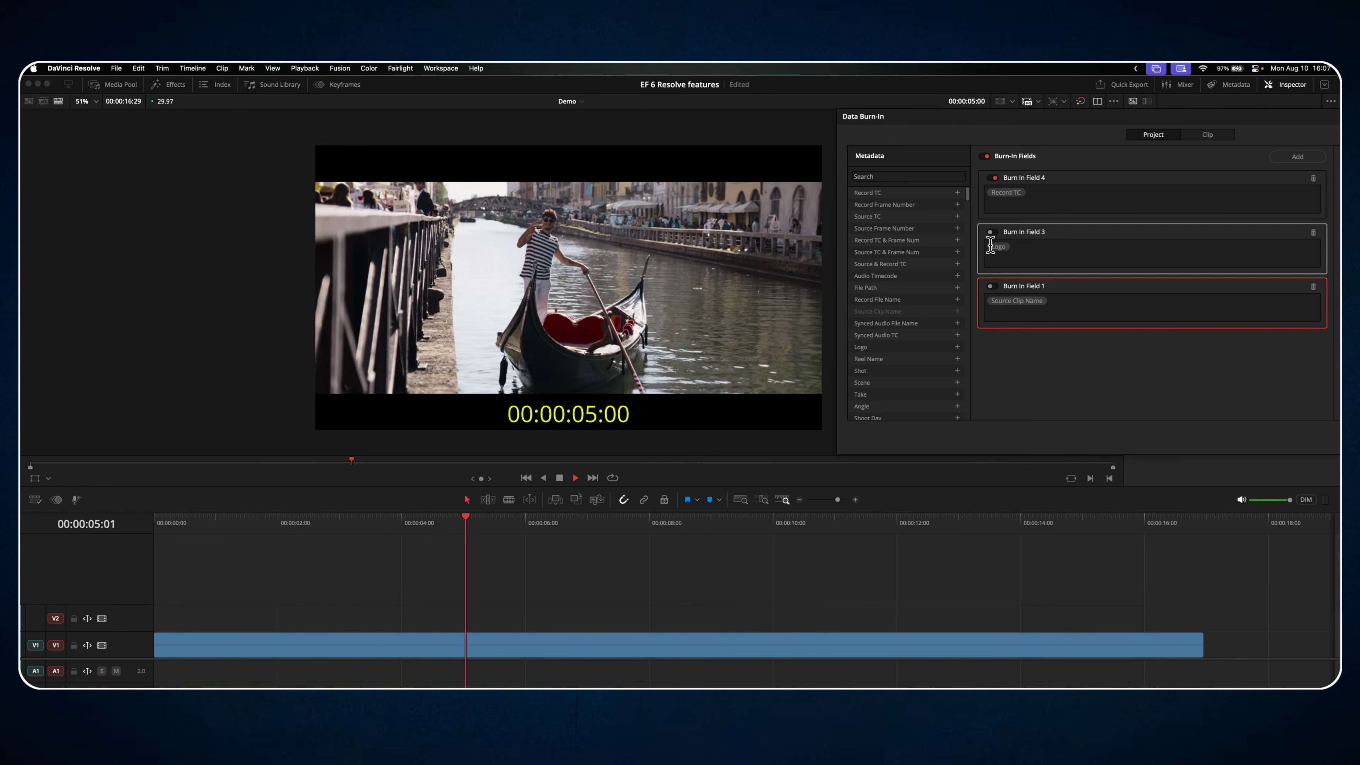
{"action": "left_click", "coordinate": [991, 286]}
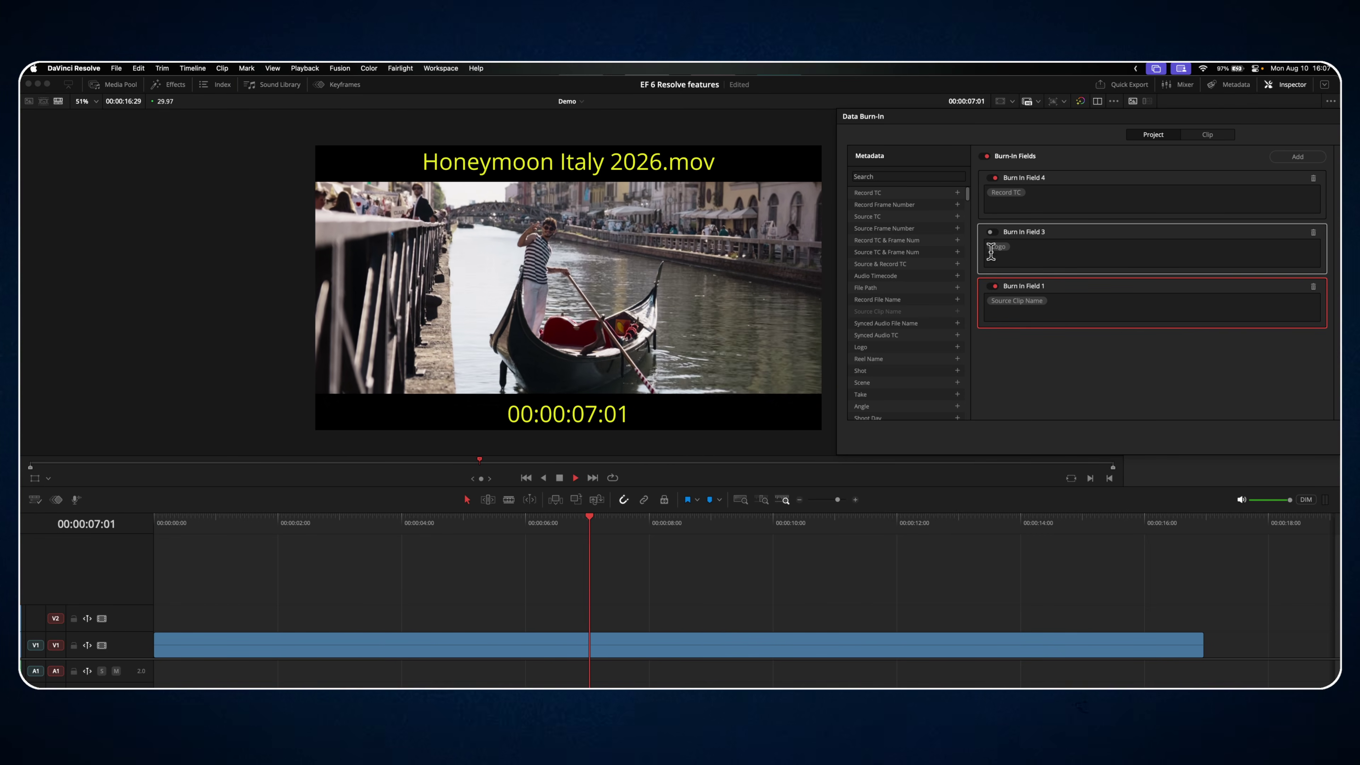
{"action": "left_click", "coordinate": [995, 233]}
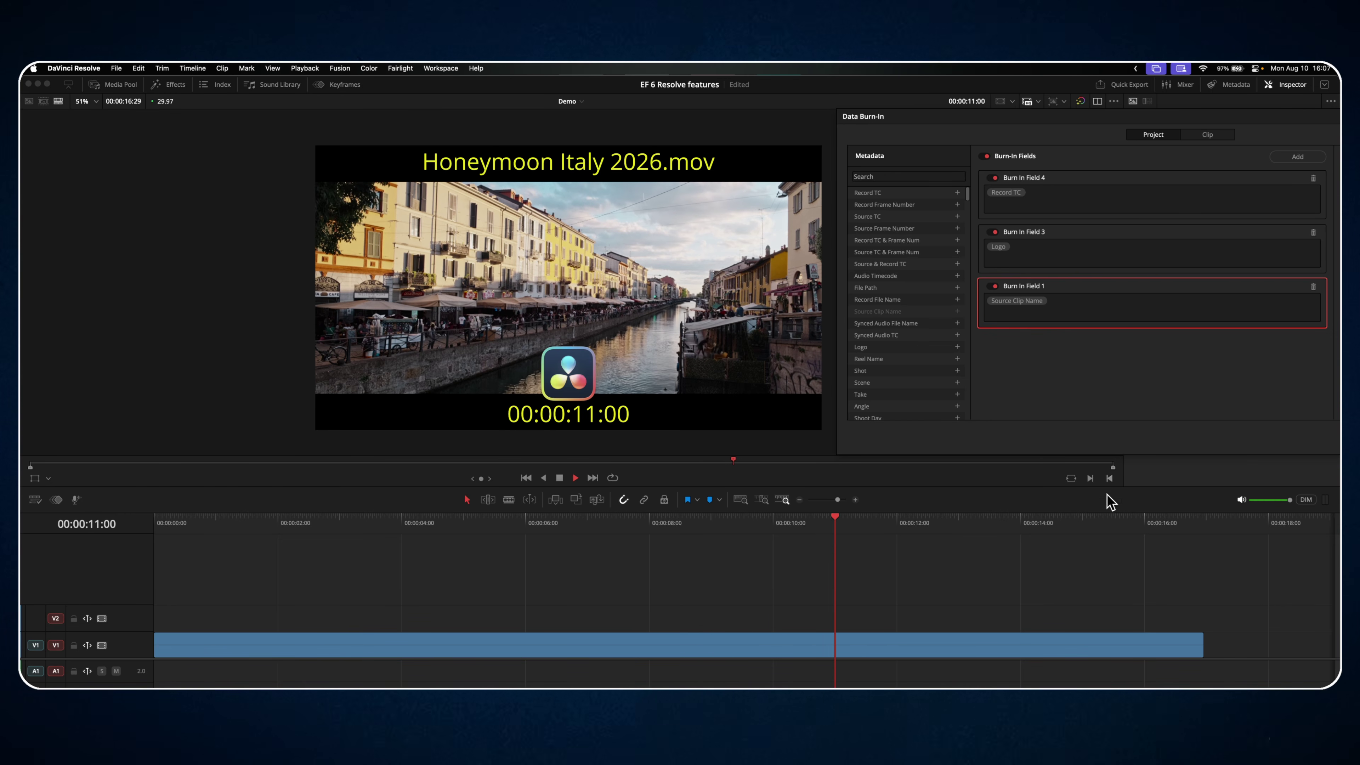
{"action": "key", "text": "space"}
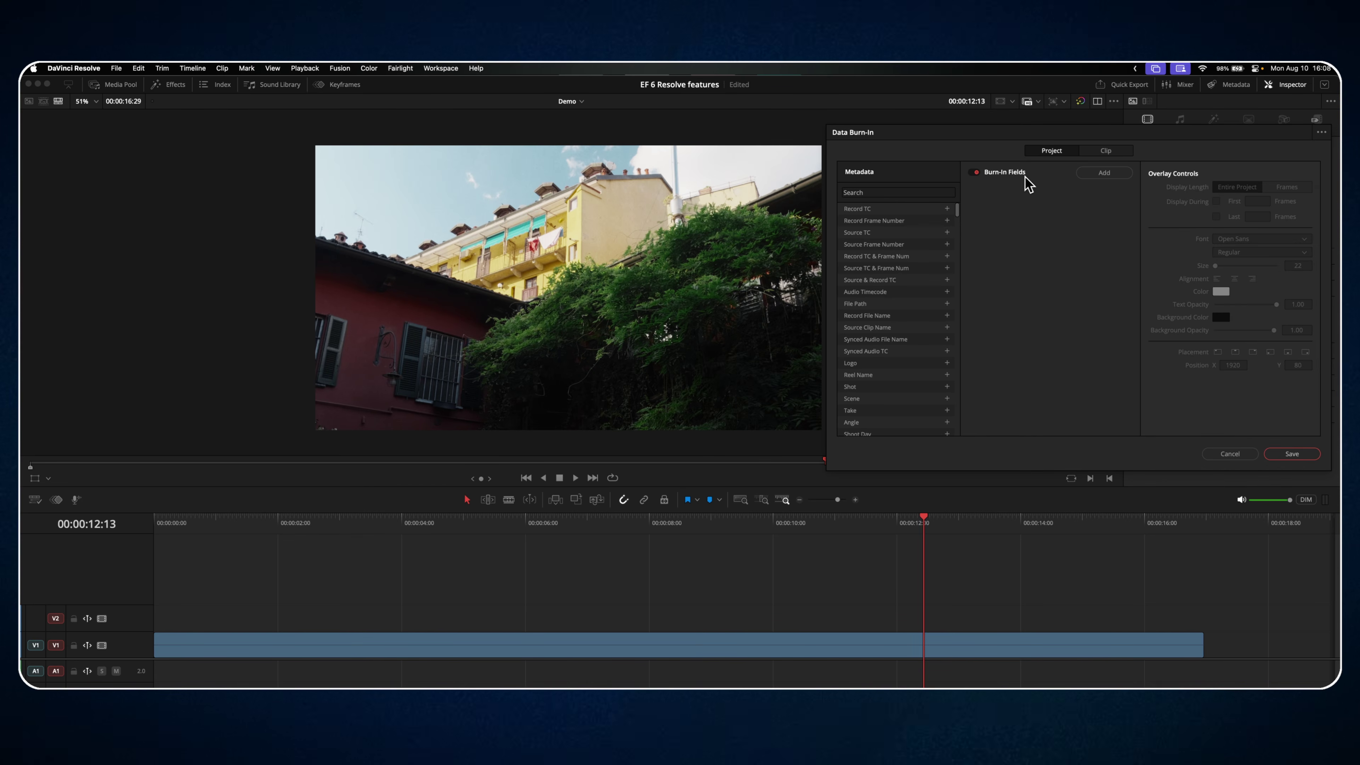
Add a project burn-in field showing Record TC, with size 298 and vertical position 414
{"action": "left_click", "coordinate": [1092, 177]}
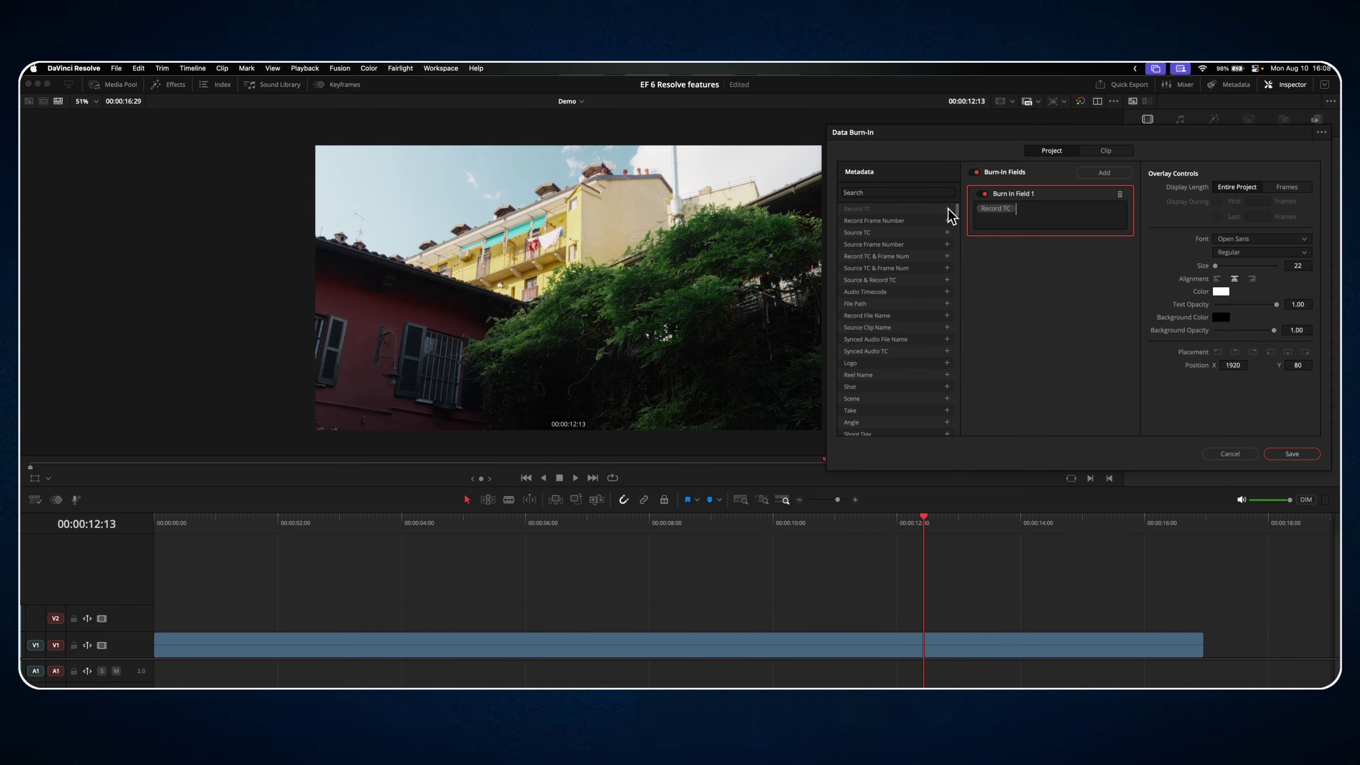
{"action": "left_click_drag", "start_coordinate": [1279, 365], "coordinate": [1285, 363]}
{"action": "left_click_drag", "start_coordinate": [1225, 265], "coordinate": [1231, 266]}
{"action": "left_click_drag", "start_coordinate": [1288, 360], "coordinate": [1289, 361]}
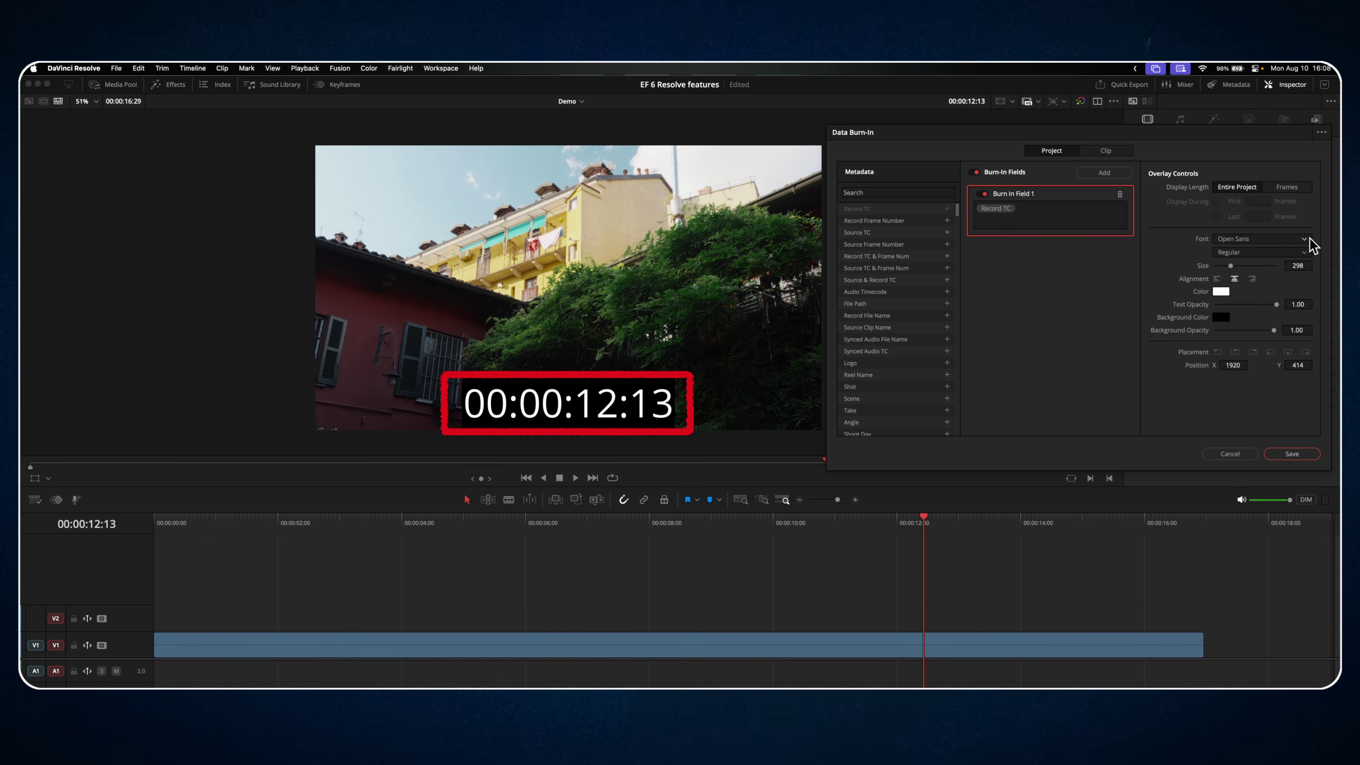
Style the timecode burn-in with Roboto Black in yellow, text opacity 0.82 and background opacity 0.95
{"action": "left_click", "coordinate": [1310, 241]}
{"action": "left_click", "coordinate": [1247, 281]}
{"action": "left_click", "coordinate": [1258, 252]}
{"action": "left_click", "coordinate": [1255, 344]}
{"action": "left_click", "coordinate": [1221, 291]}
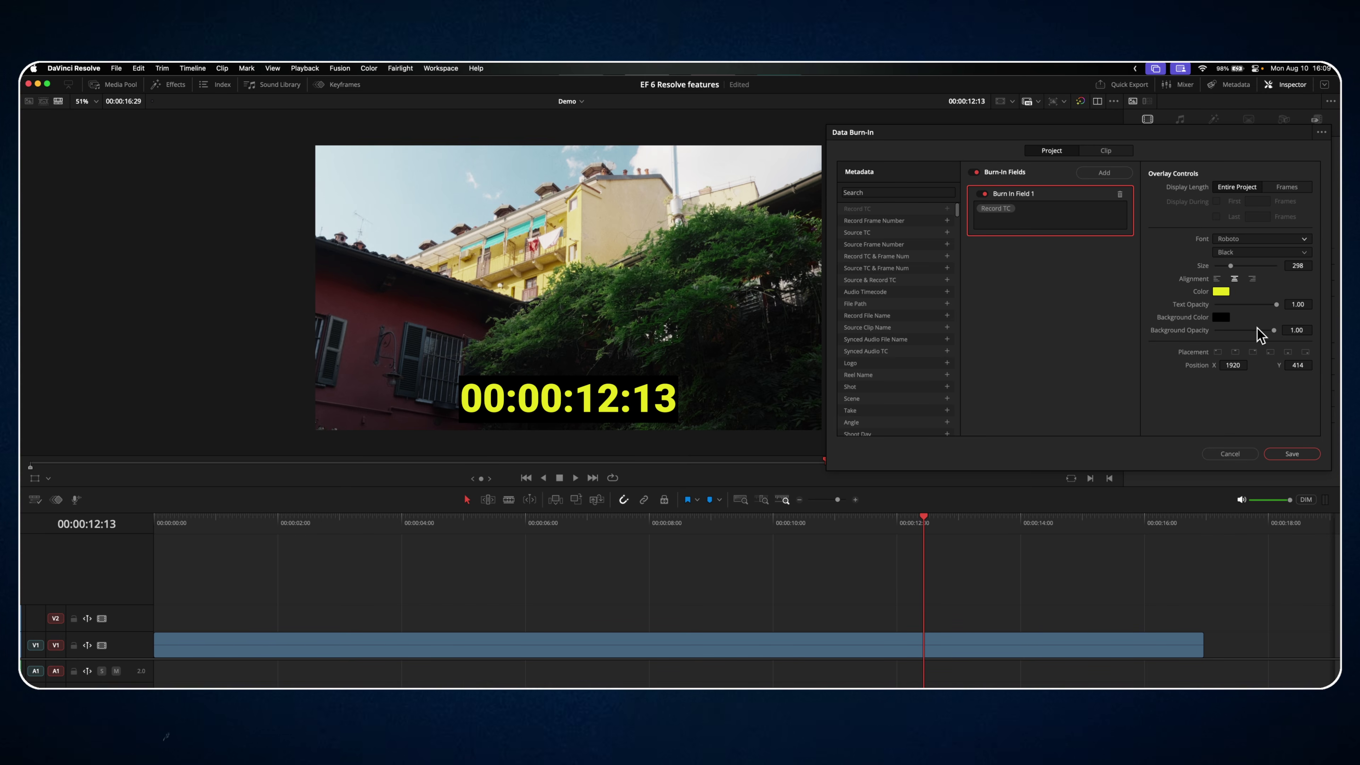
{"action": "left_click_drag", "start_coordinate": [1277, 304], "coordinate": [1266, 304]}
{"action": "mouse_move", "coordinate": [1275, 330]}
{"action": "left_mouse_down"}
{"action": "mouse_move", "coordinate": [1208, 336]}
{"action": "mouse_move", "coordinate": [1271, 336]}
{"action": "left_mouse_up"}
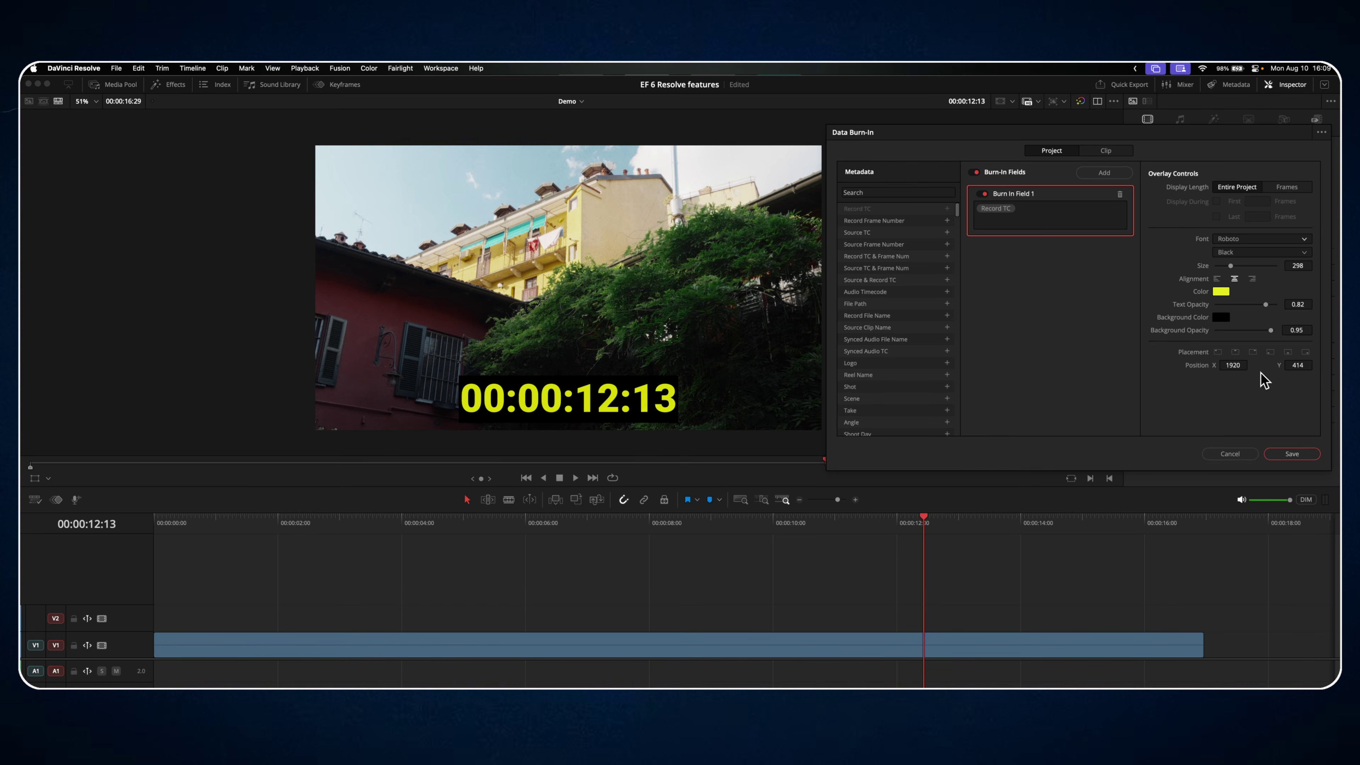
Save the current burn-in setup as a preset named "Timecode"
{"action": "left_click", "coordinate": [1322, 132]}
{"action": "left_click", "coordinate": [1310, 147]}
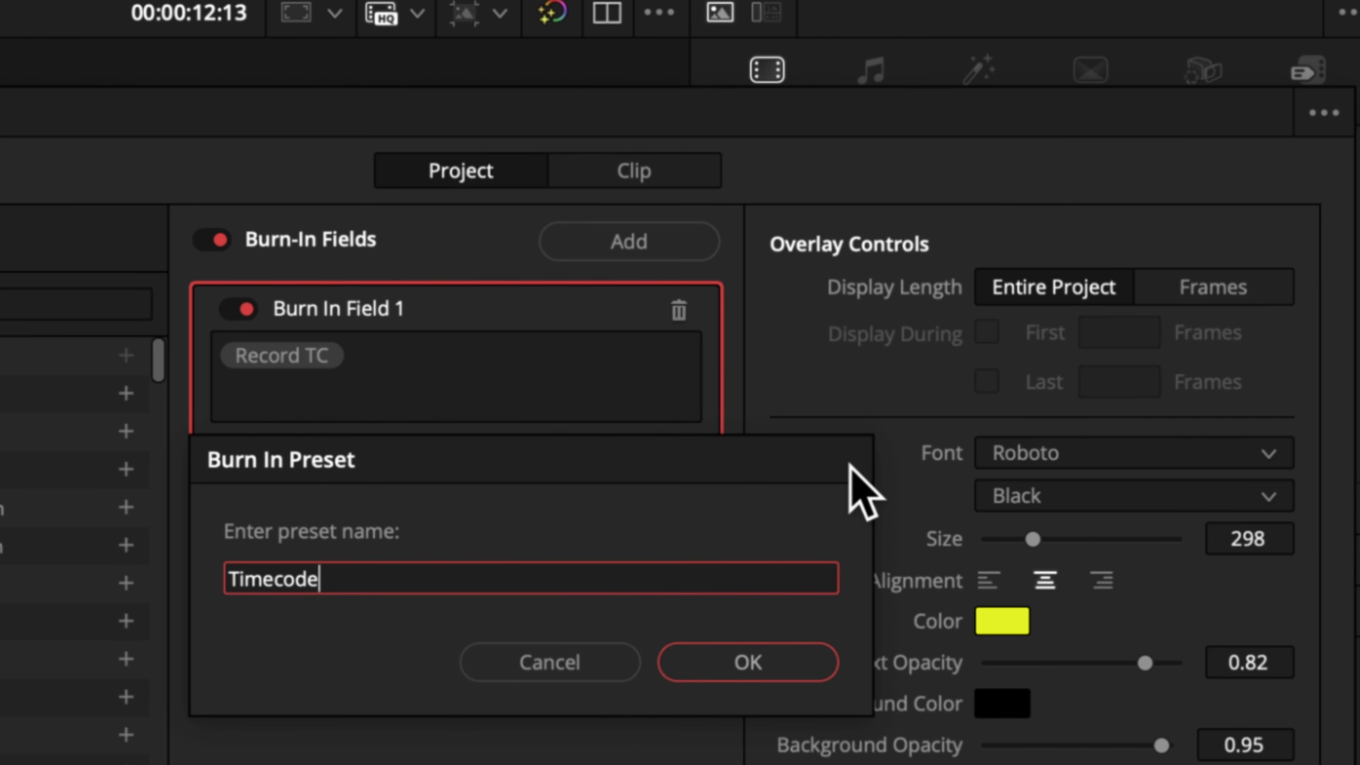
{"action": "left_click", "coordinate": [724, 658]}
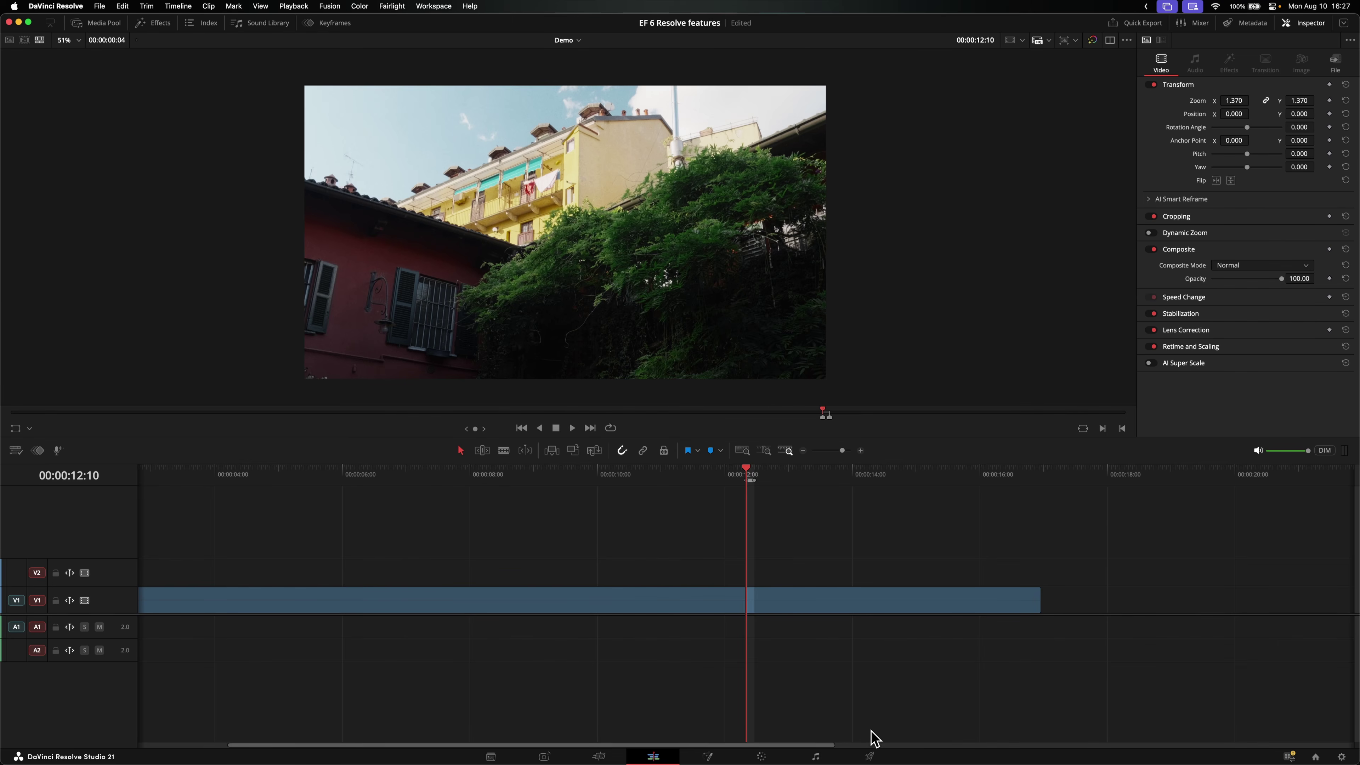
On the Deliver page, expand the advanced video render settings and set the data burn-in to the Timecode preset
{"action": "left_click", "coordinate": [878, 757]}
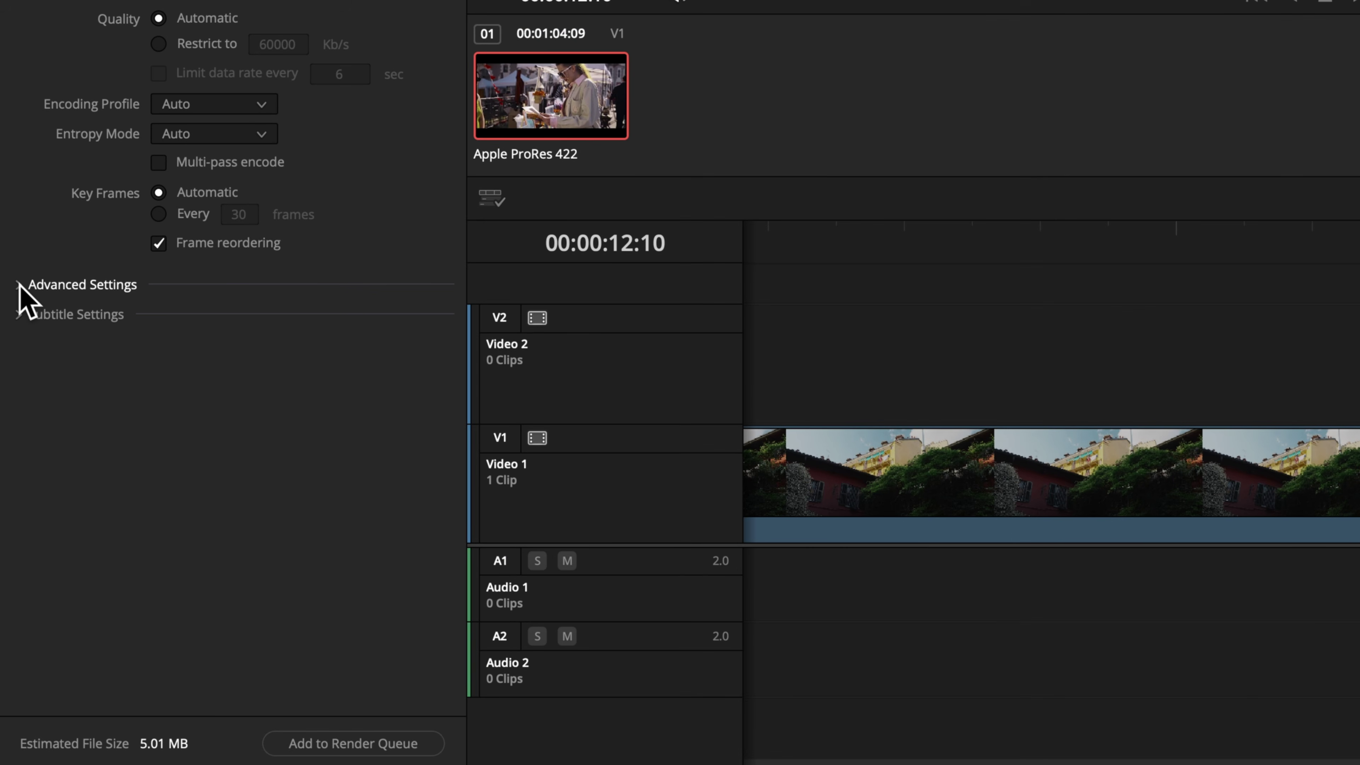
{"action": "left_click", "coordinate": [21, 285]}
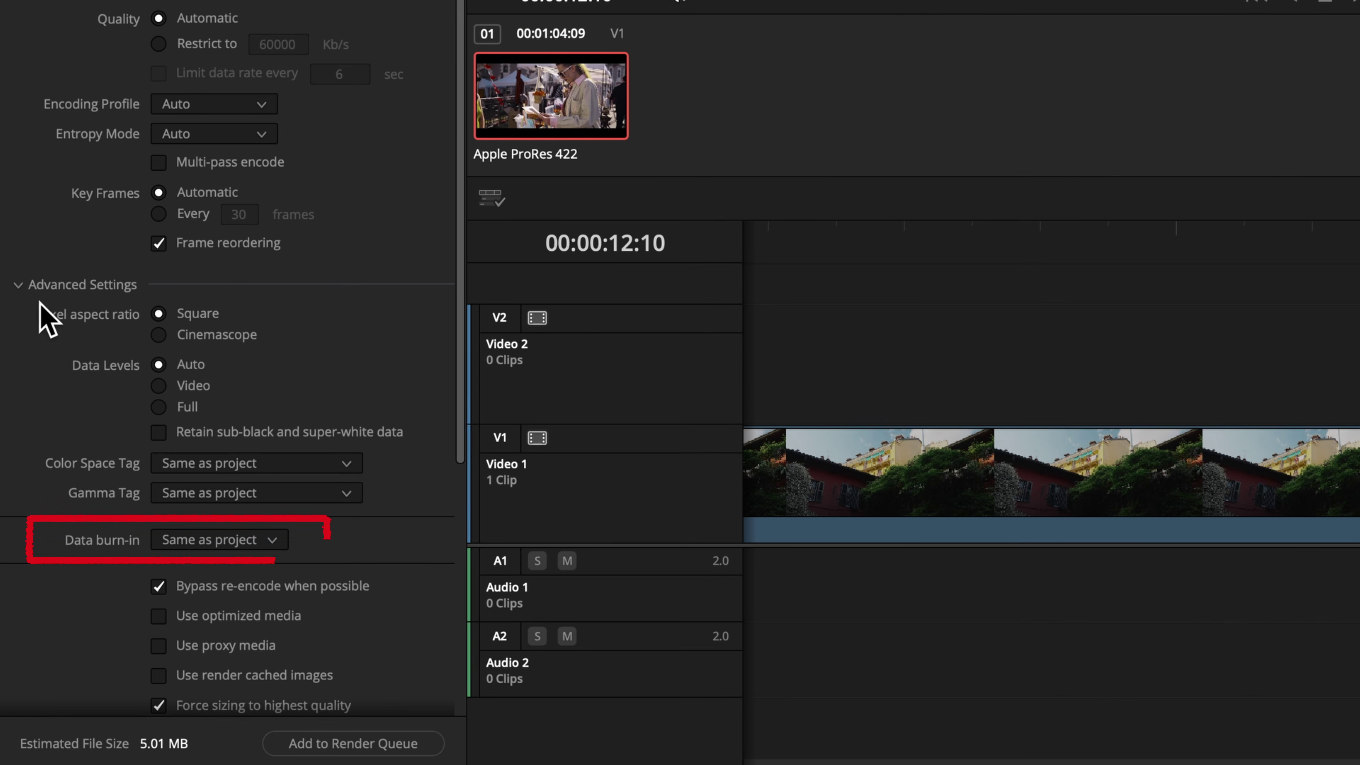
{"action": "left_click", "coordinate": [269, 540]}
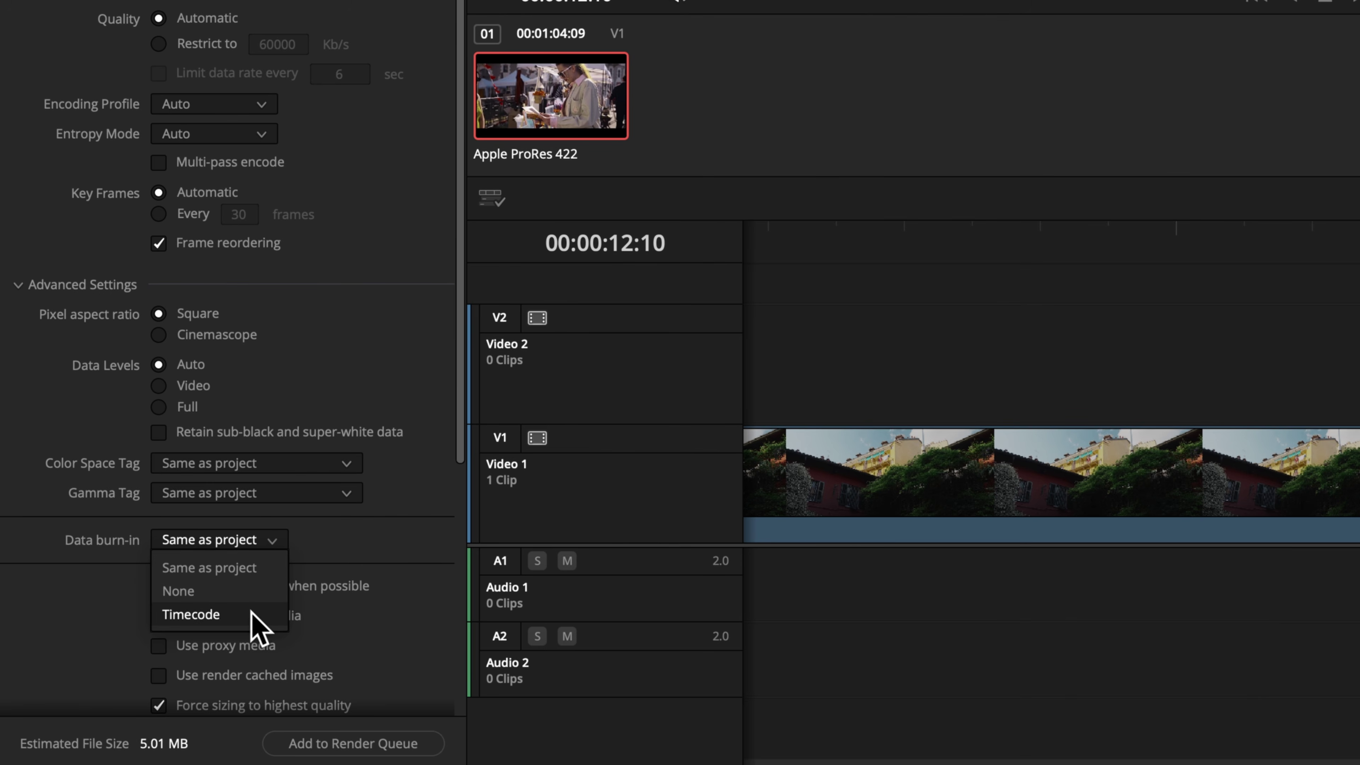
{"action": "left_click", "coordinate": [254, 569]}
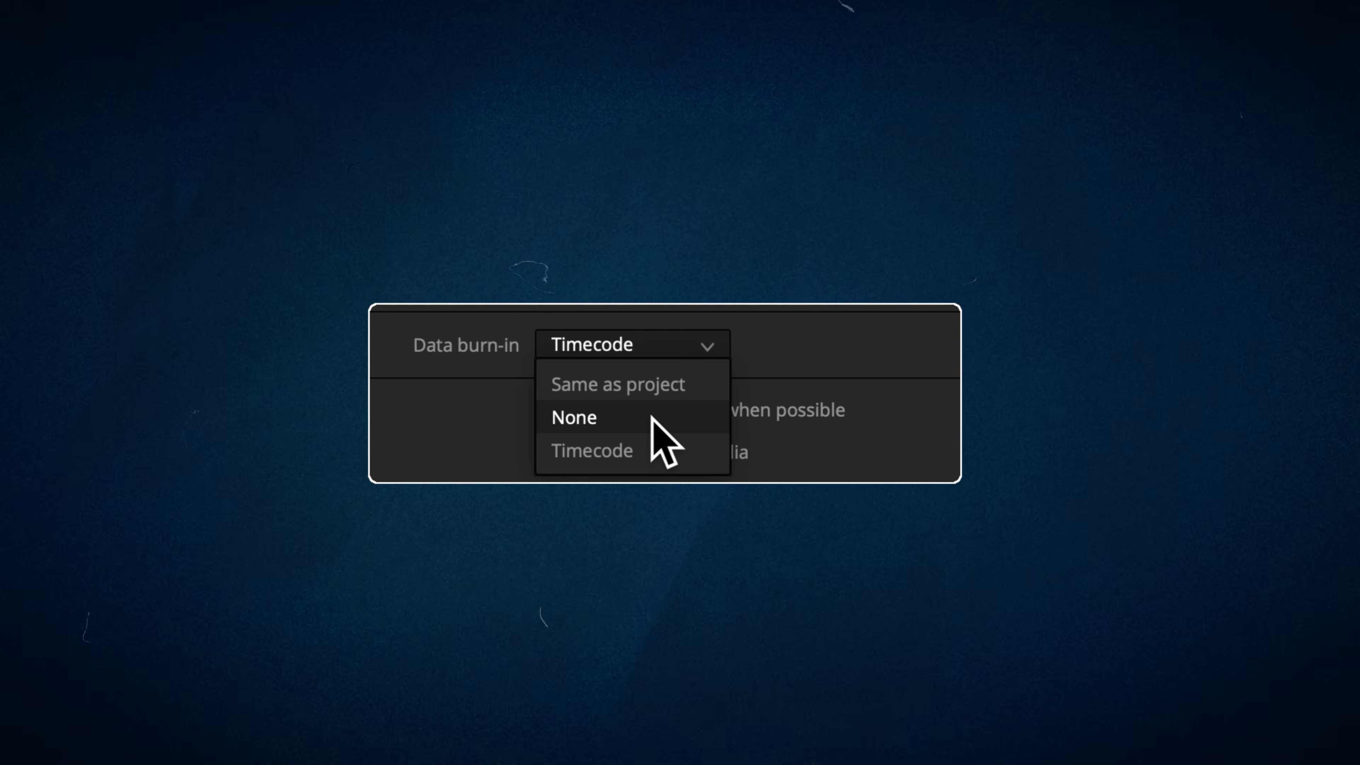
{"action": "left_click", "coordinate": [652, 419]}
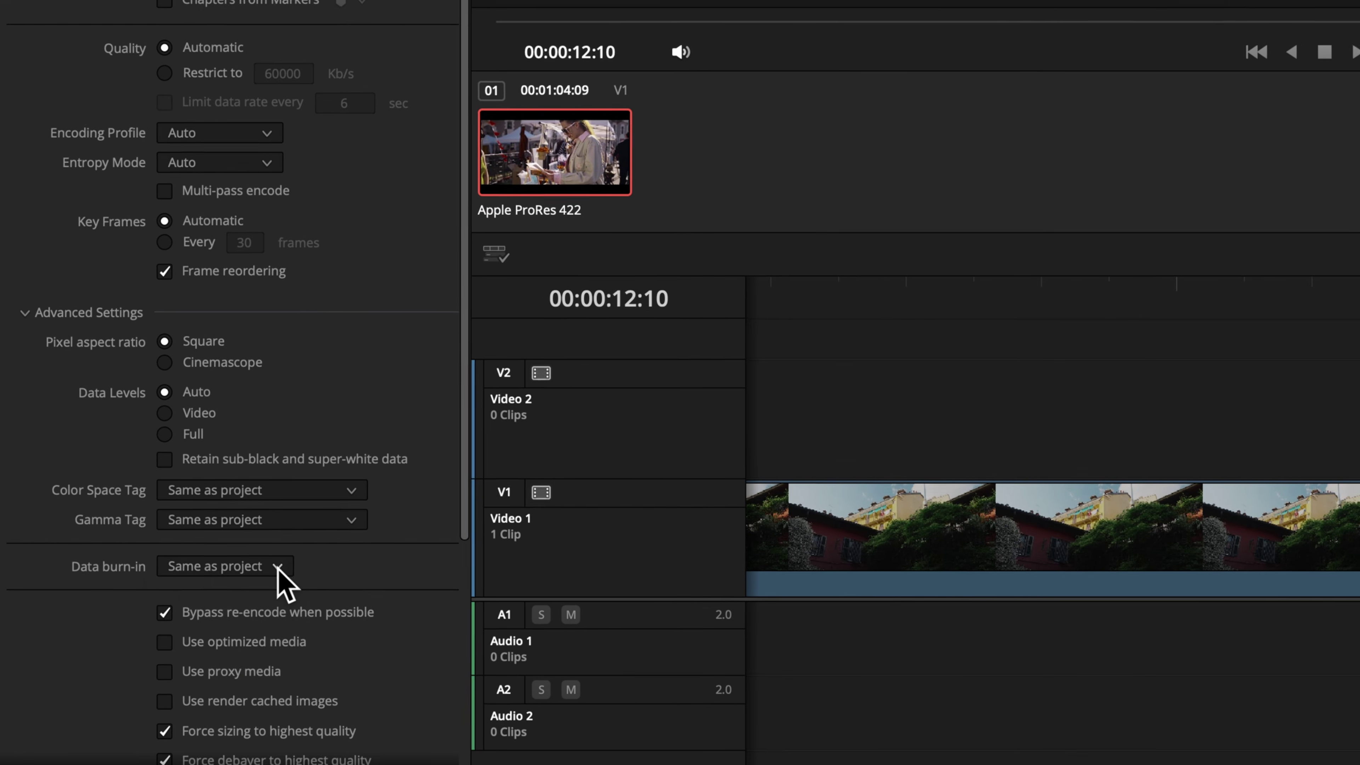
{"action": "left_click", "coordinate": [279, 567]}
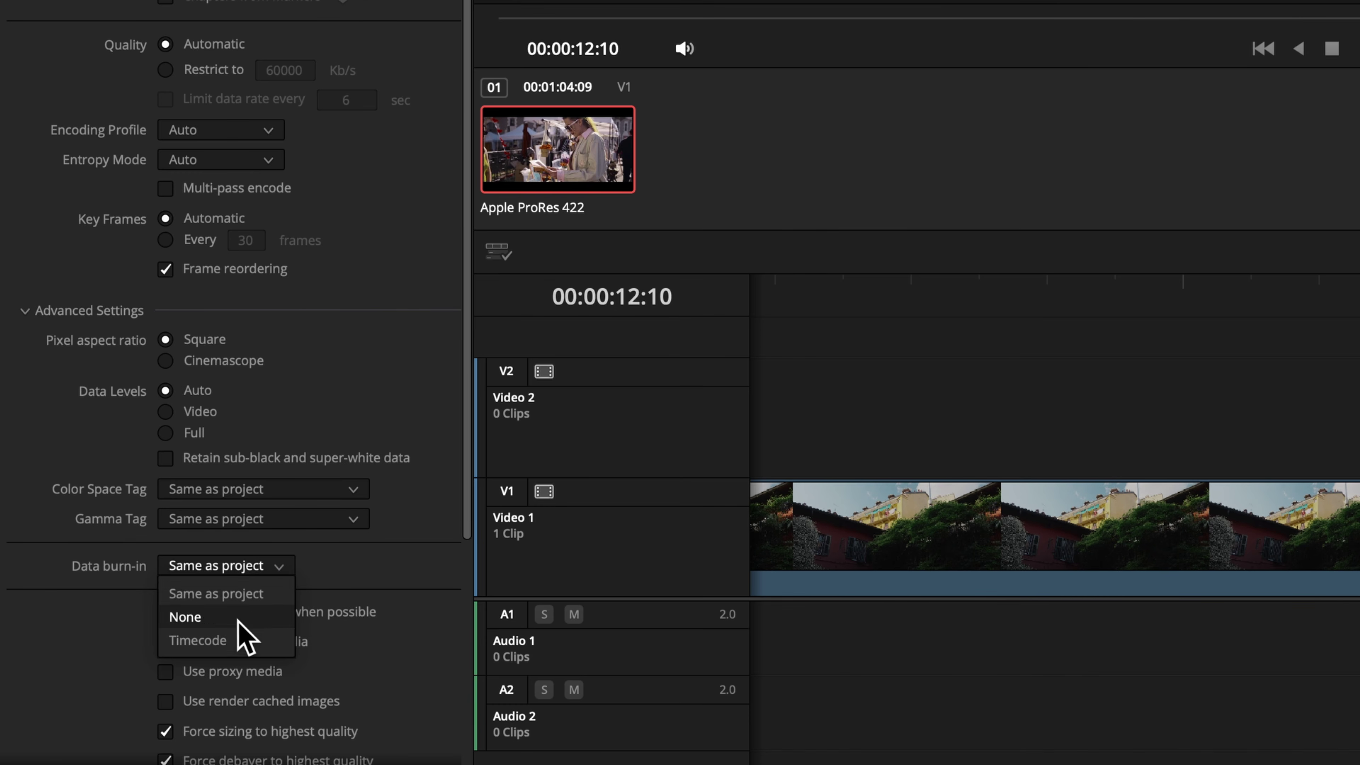
{"action": "left_click", "coordinate": [231, 640]}
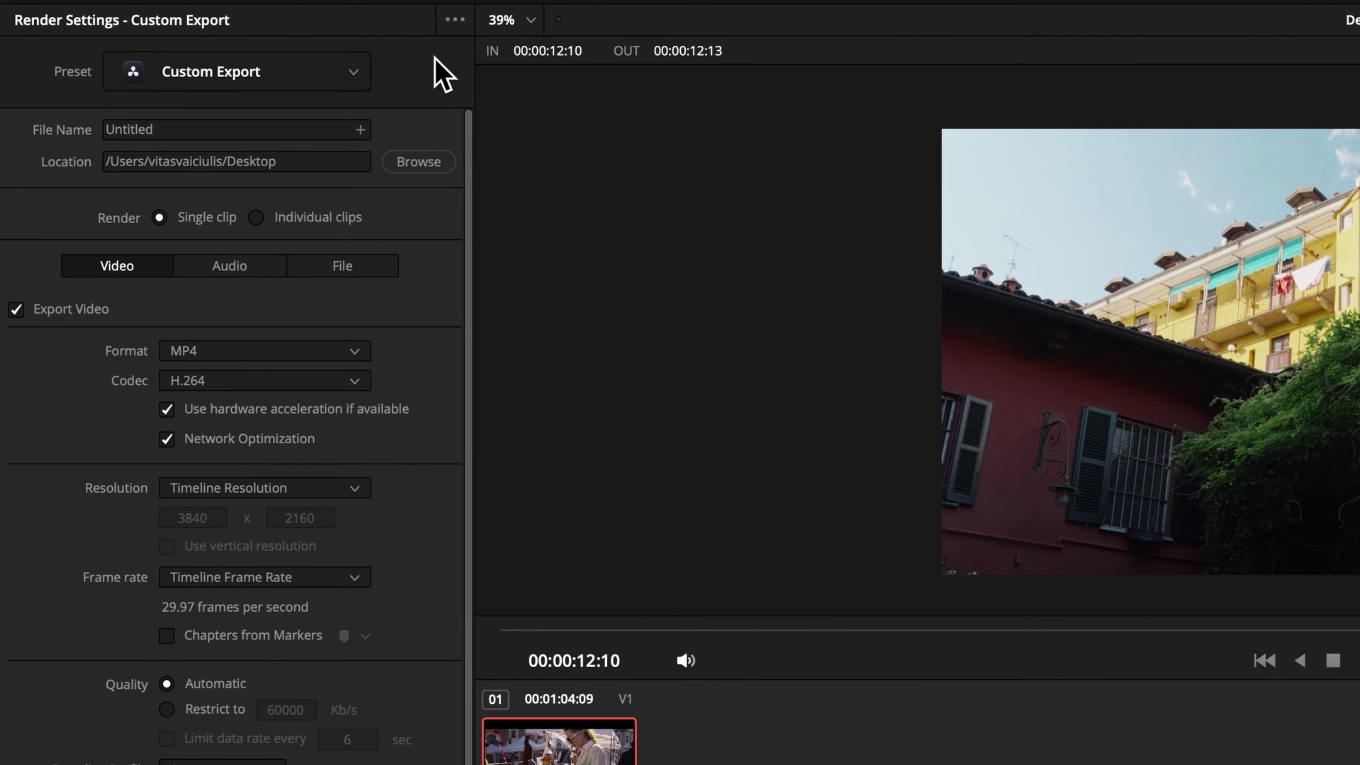
Save the render settings as a new preset named "Review for clients" with a different preset icon
{"action": "left_click", "coordinate": [455, 20]}
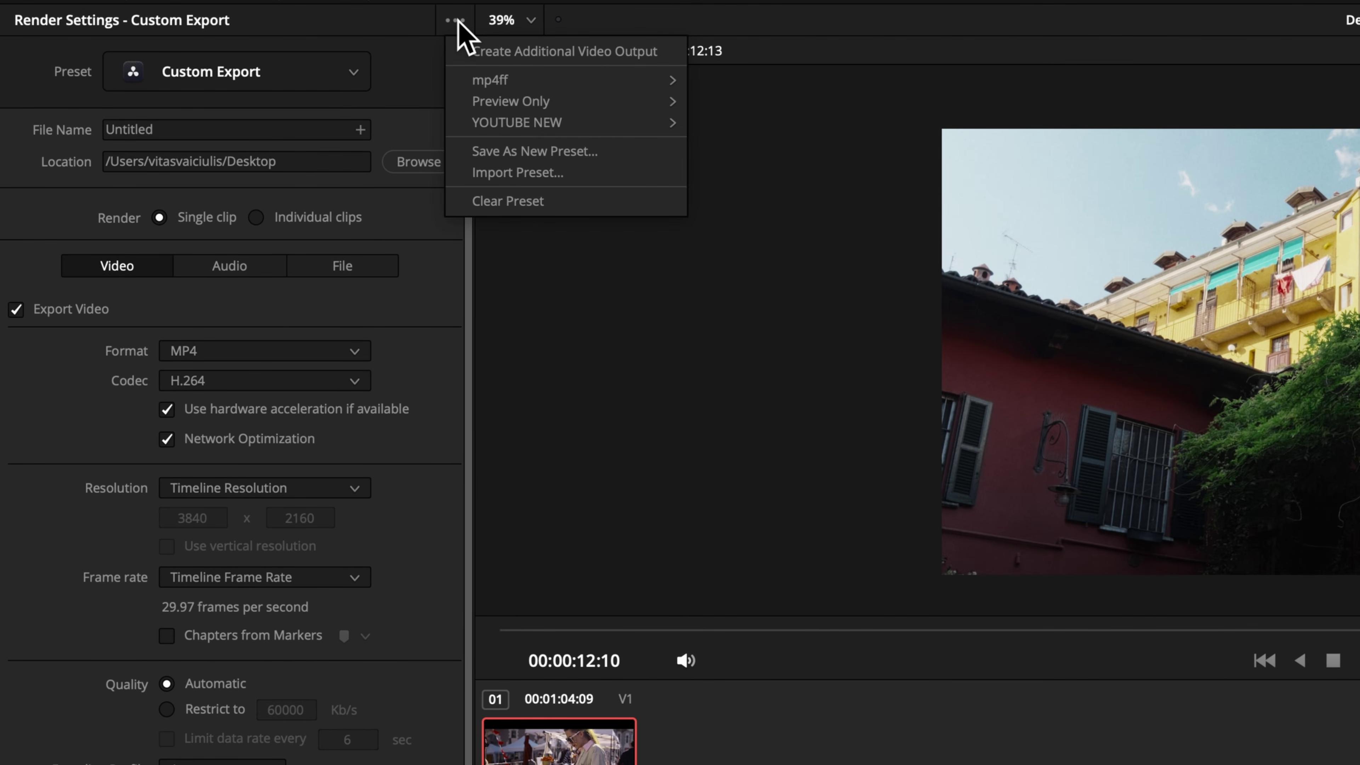
{"action": "left_click", "coordinate": [560, 155]}
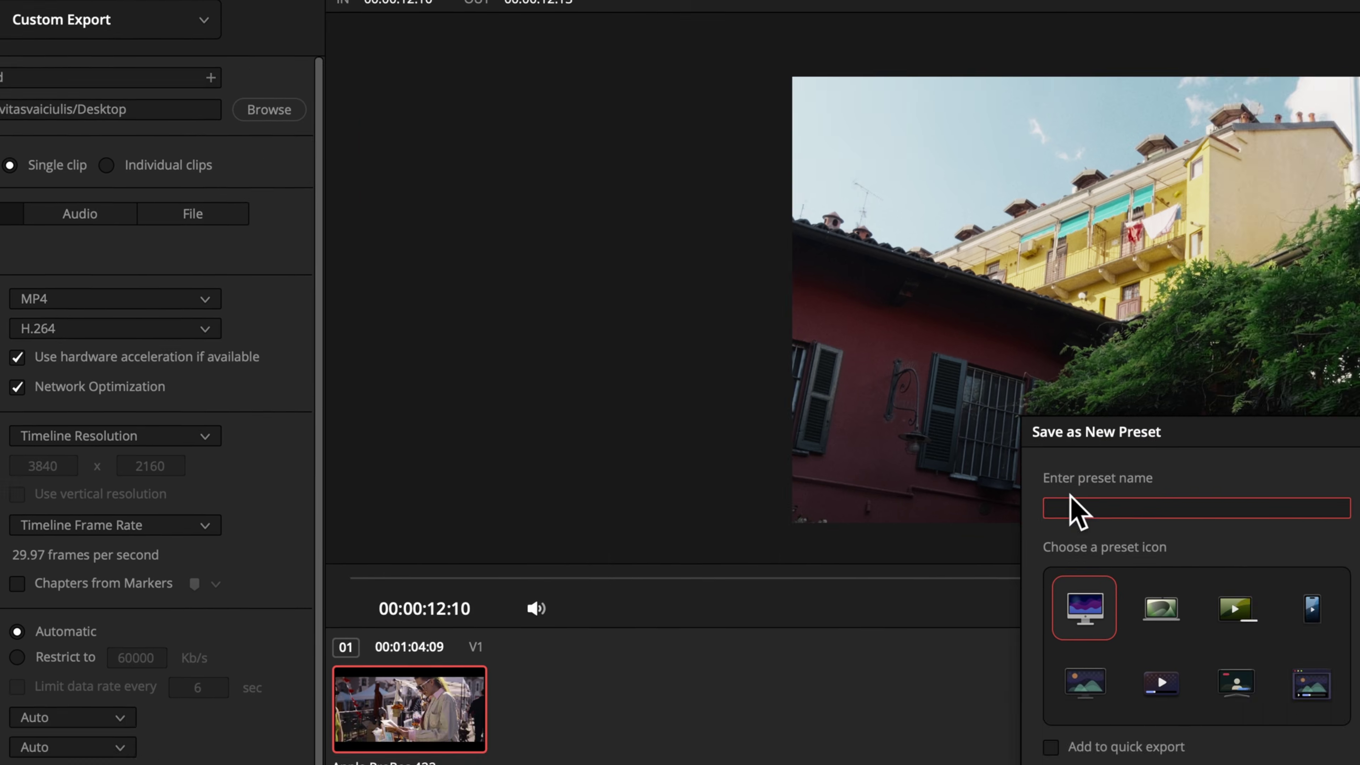
{"action": "type", "text": "Review for"}
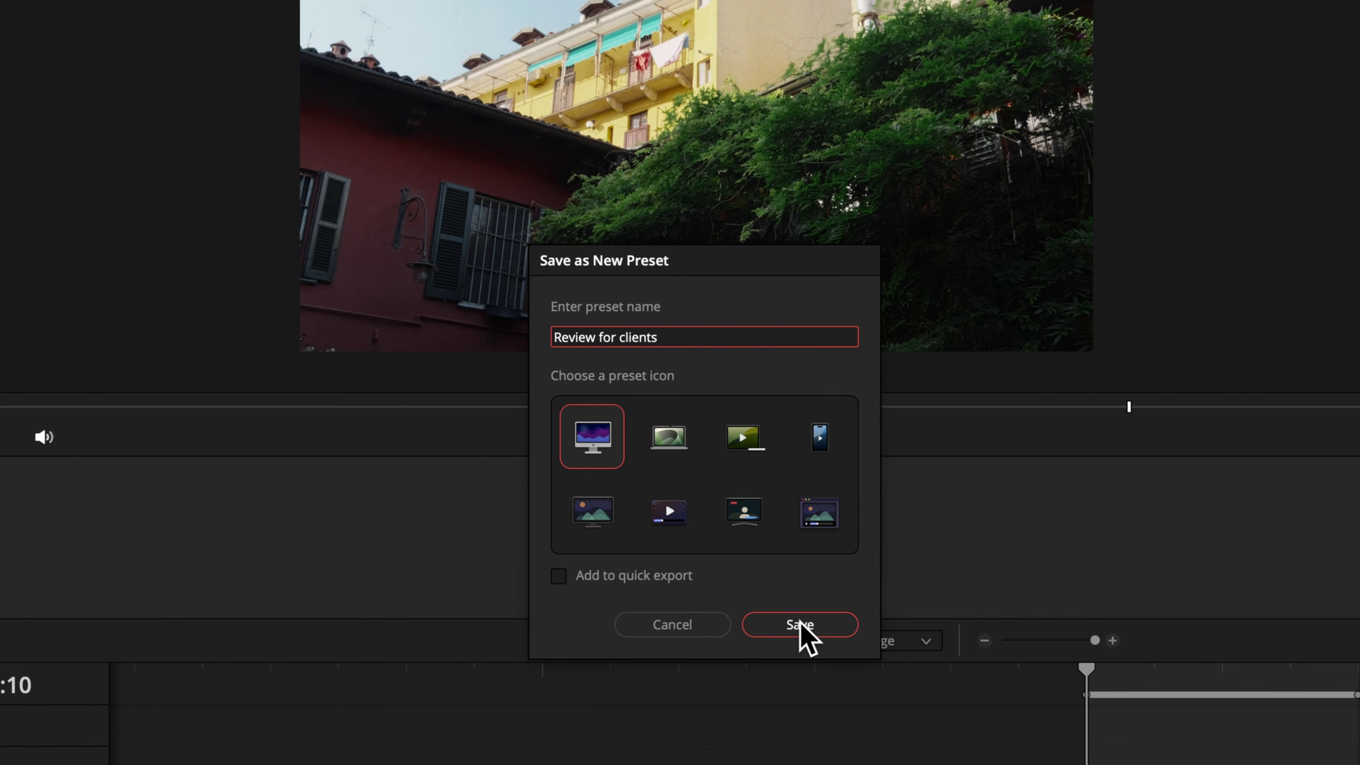
{"action": "left_click", "coordinate": [750, 519]}
{"action": "left_click", "coordinate": [800, 625]}
Set the data burn-in to None and save the render settings as a new preset named "Master"
{"action": "left_click", "coordinate": [115, 633]}
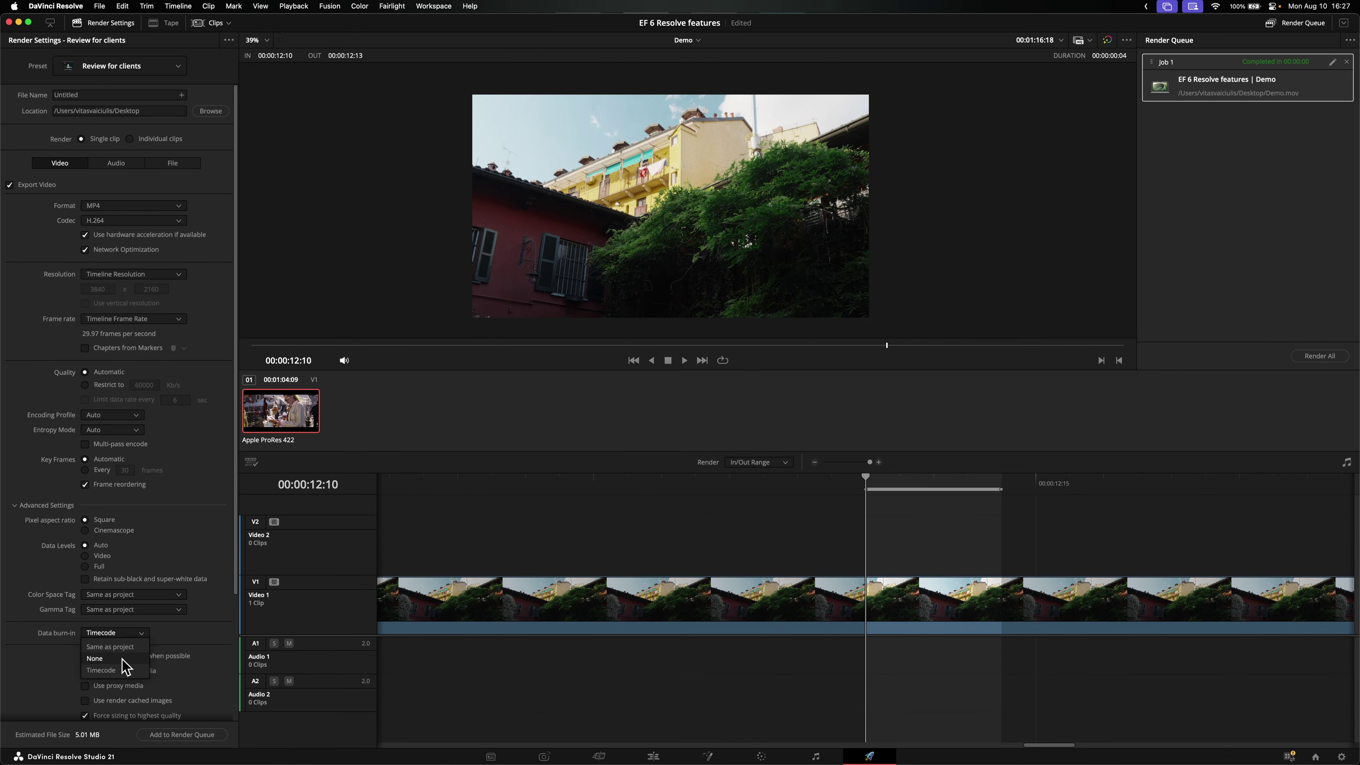
{"action": "left_click", "coordinate": [123, 659]}
{"action": "left_click", "coordinate": [228, 39]}
{"action": "left_click", "coordinate": [278, 101]}
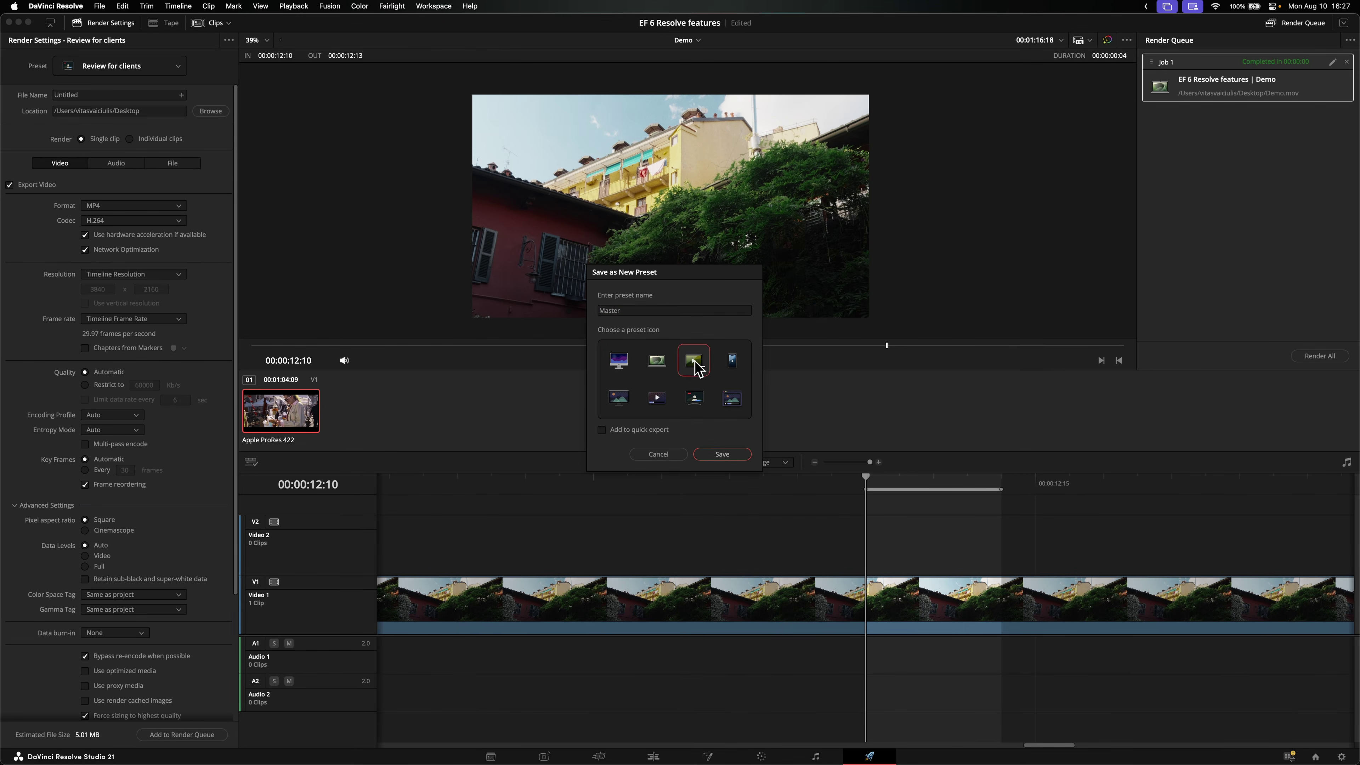
{"action": "type", "text": "Master"}
{"action": "left_click", "coordinate": [722, 454]}
Load the Review for clients render preset and switch back to the Master preset
{"action": "left_click", "coordinate": [177, 67]}
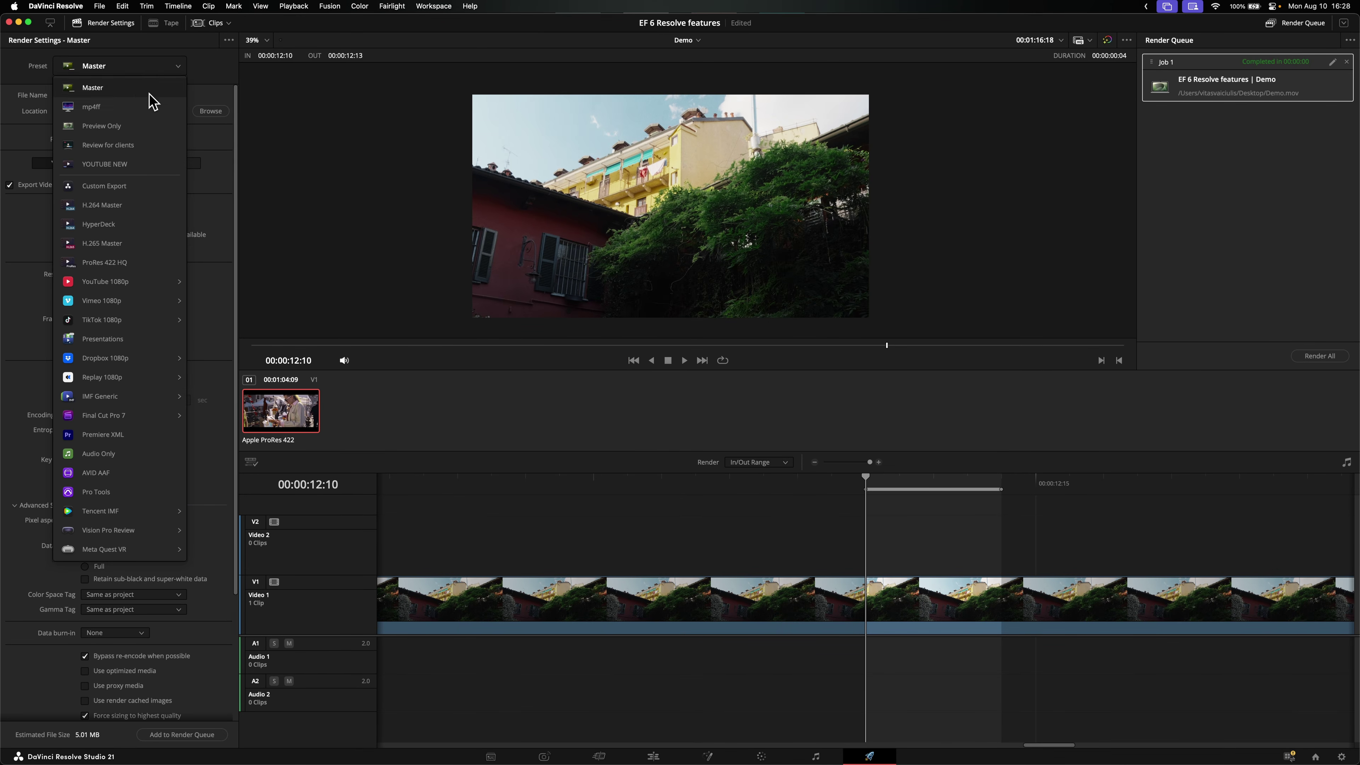
{"action": "left_click", "coordinate": [137, 145]}
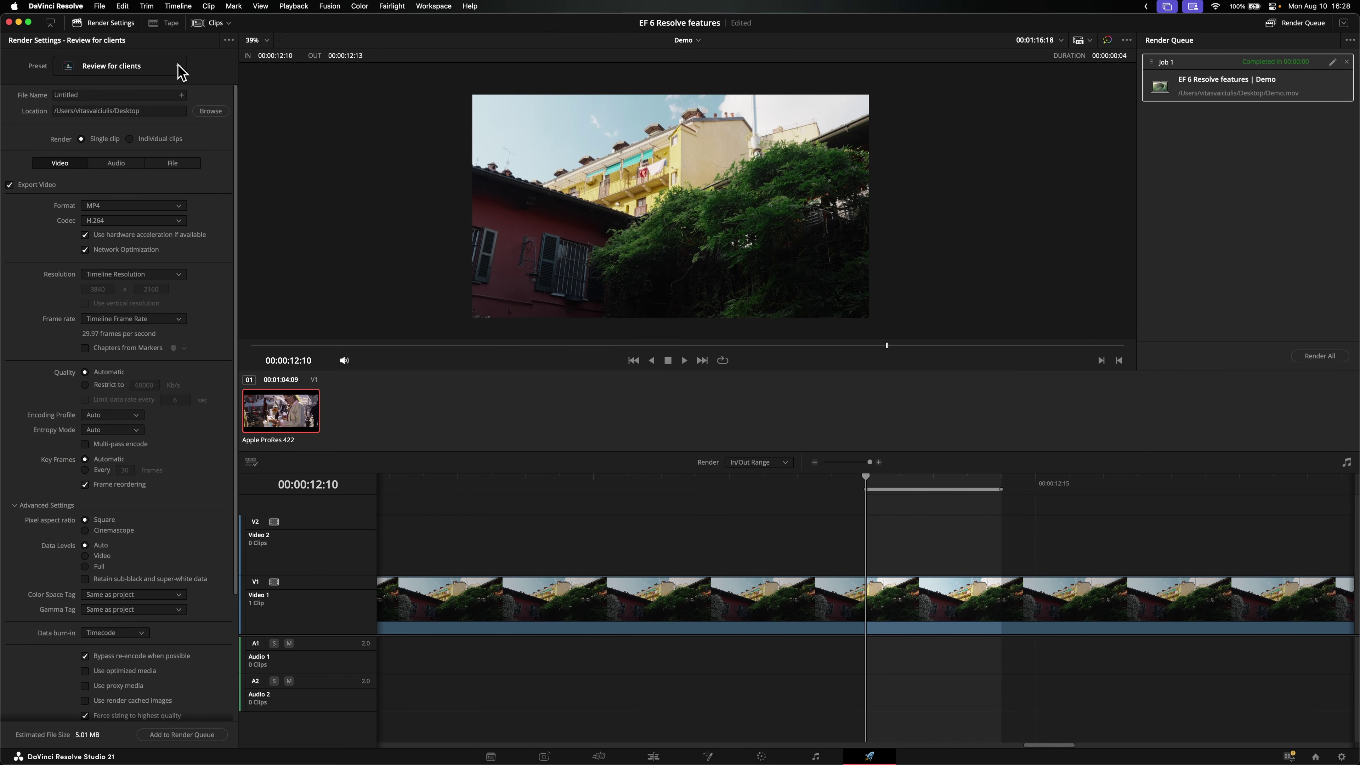
{"action": "left_click", "coordinate": [179, 67]}
{"action": "left_click", "coordinate": [154, 88]}
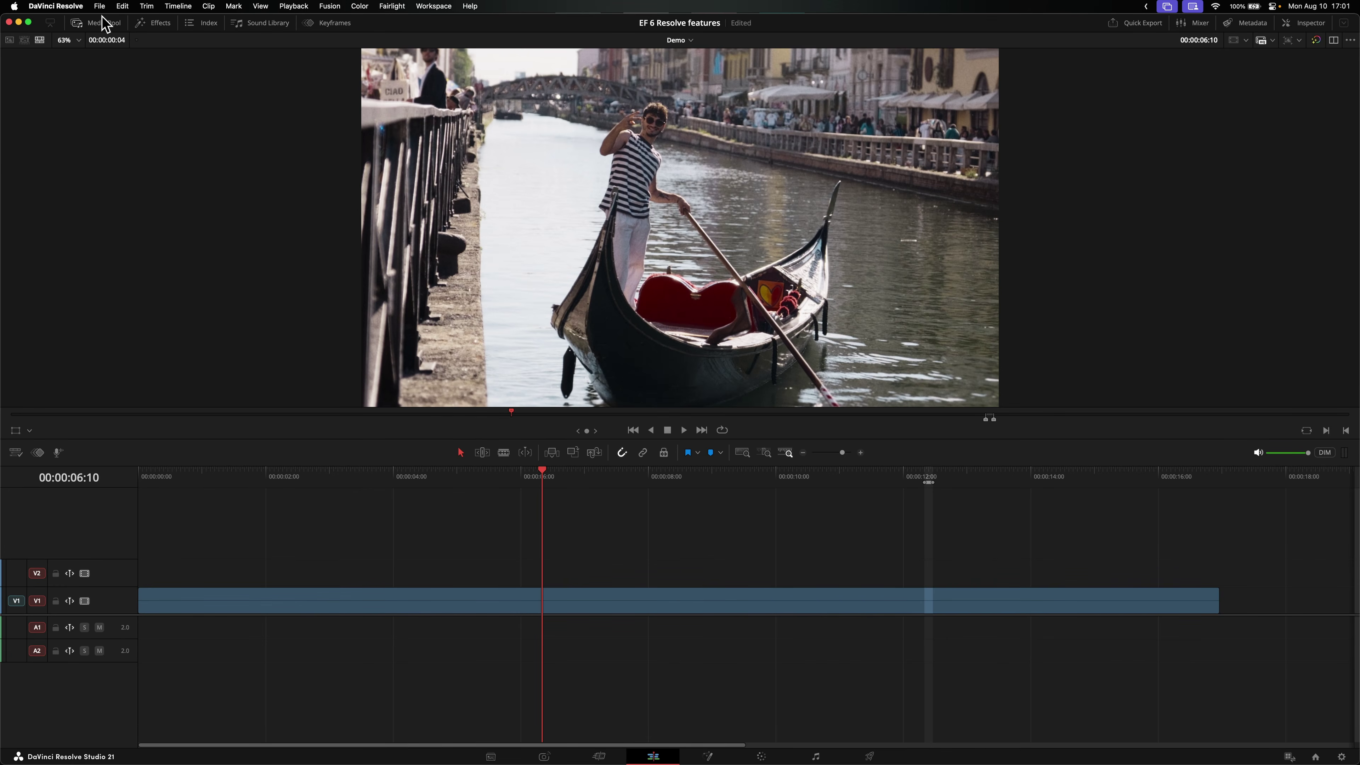
Write and save five numbered project notes, including "Change the music track on the 01:02:21 mark" and "Client wants warmer look"
{"action": "left_click", "coordinate": [100, 8]}
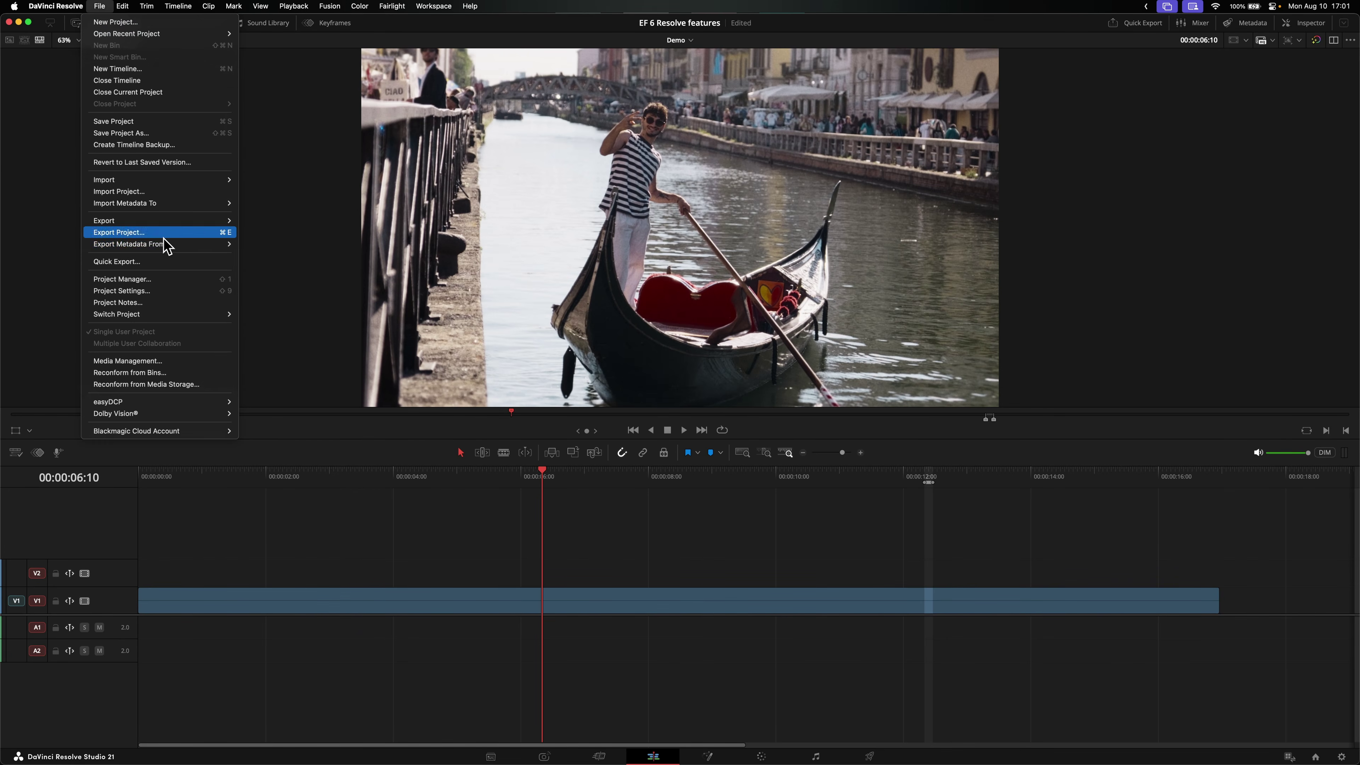
{"action": "left_click", "coordinate": [161, 303]}
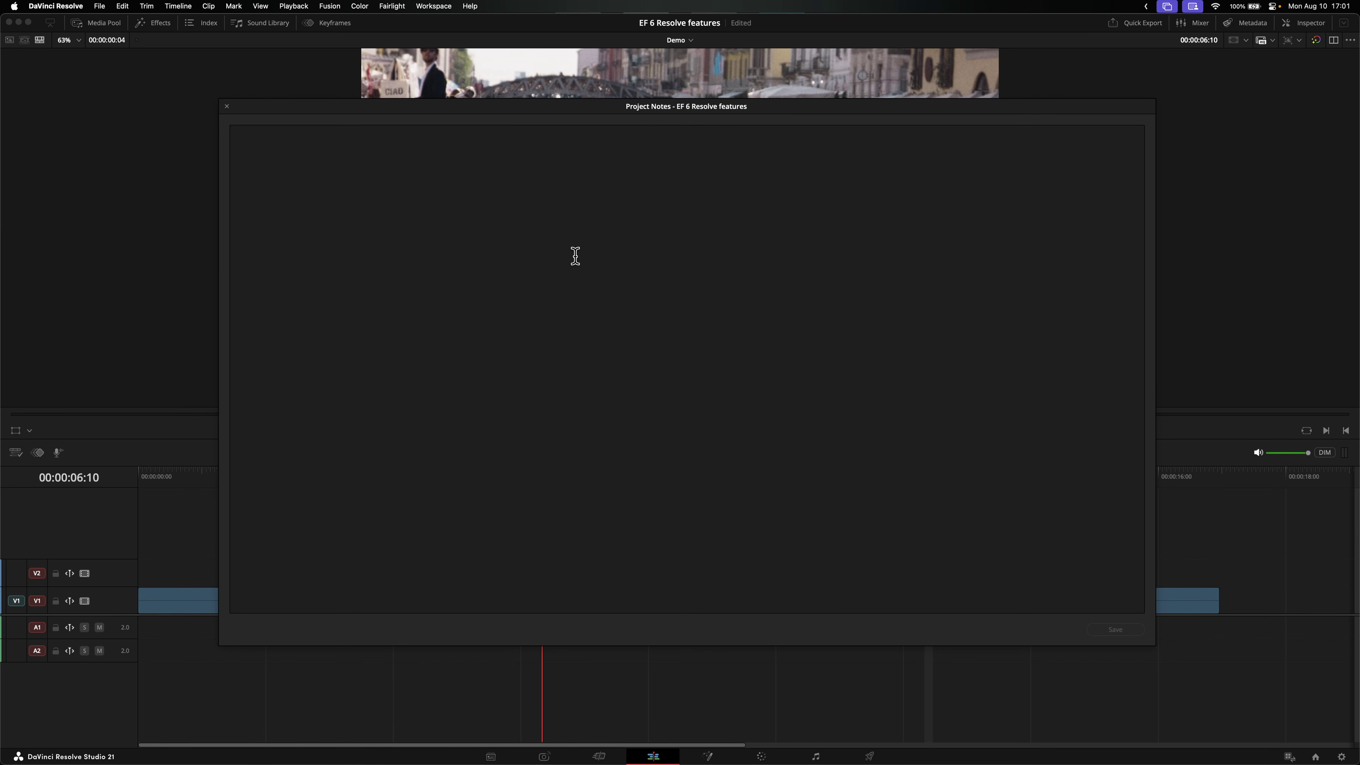
{"action": "type", "text": "01. Change the music track on the 01:02:21 mark"}
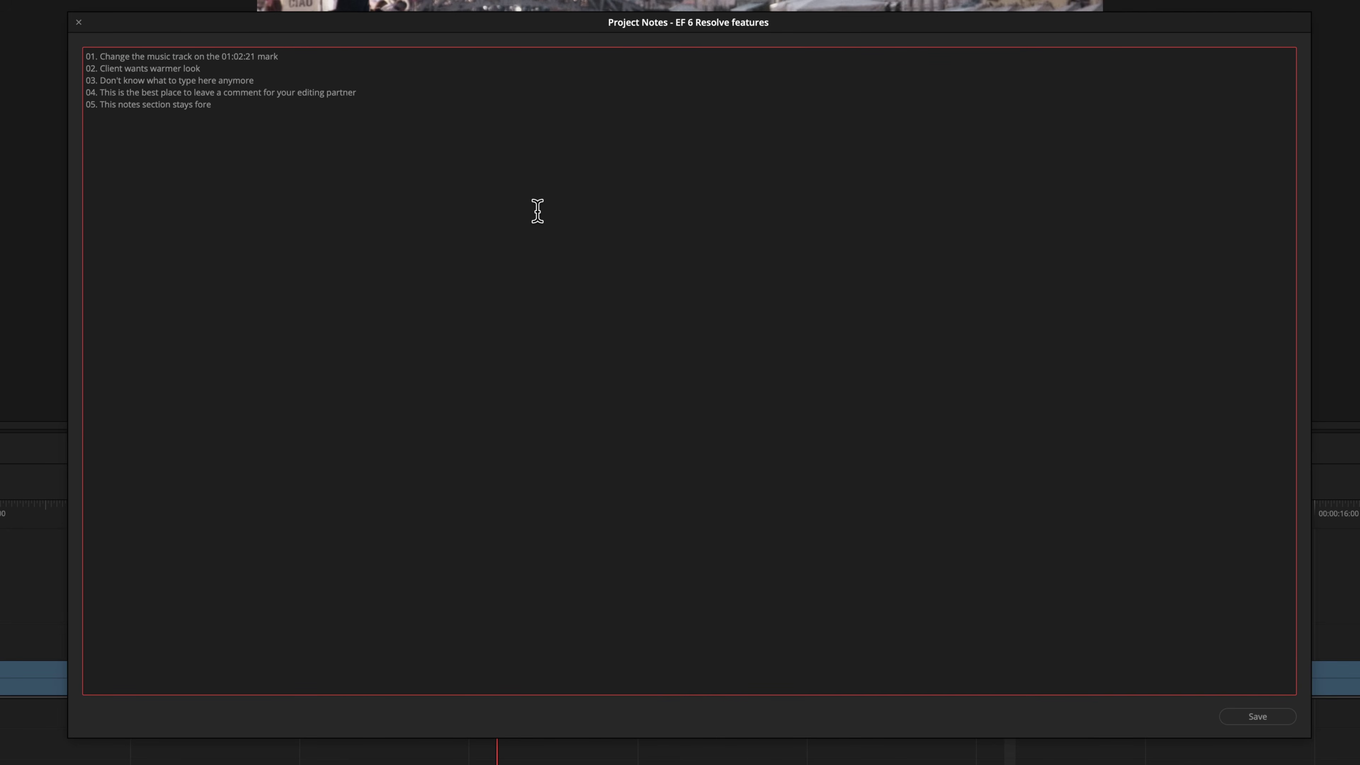
{"action": "left_click", "coordinate": [1262, 716]}
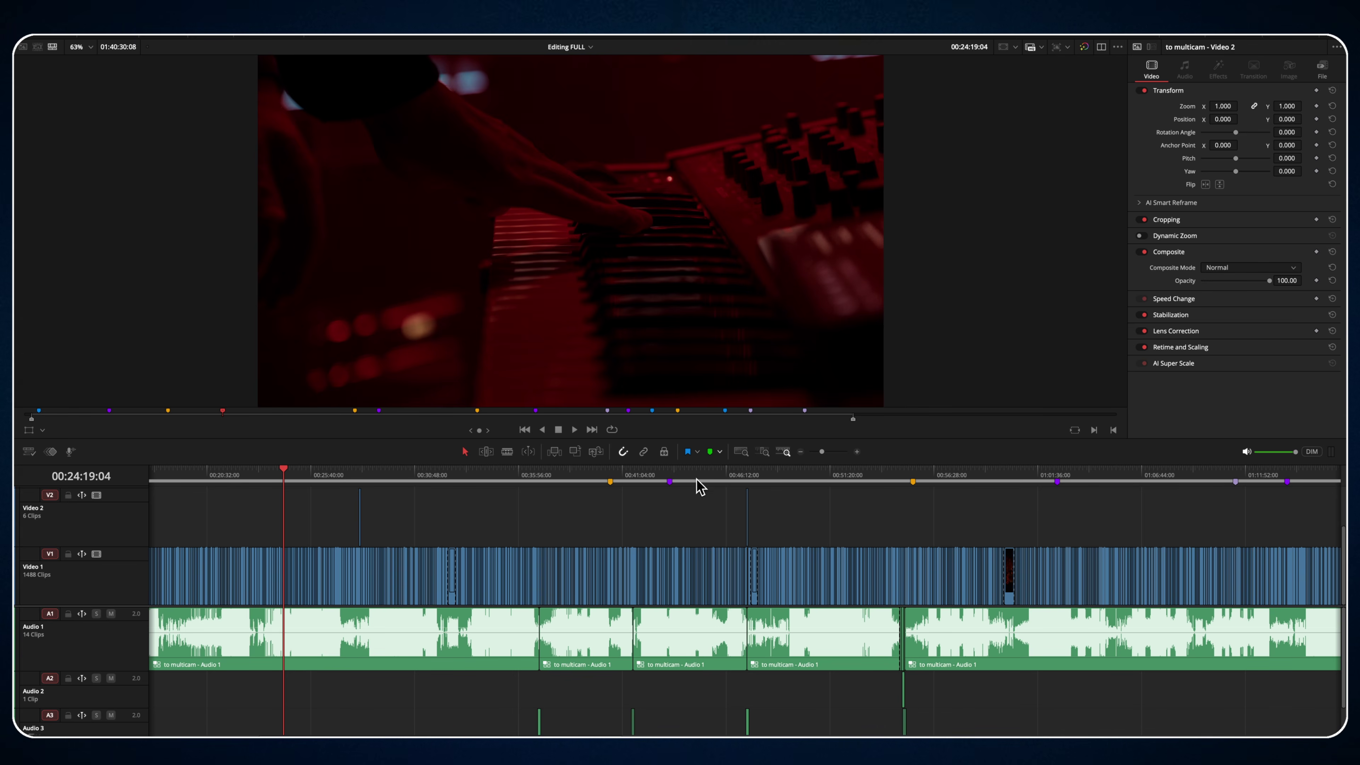
Add a green timeline marker at the playhead named "Increase brithness here", with the note "don't forget" and the keyword "light"
{"action": "left_click", "coordinate": [711, 453]}
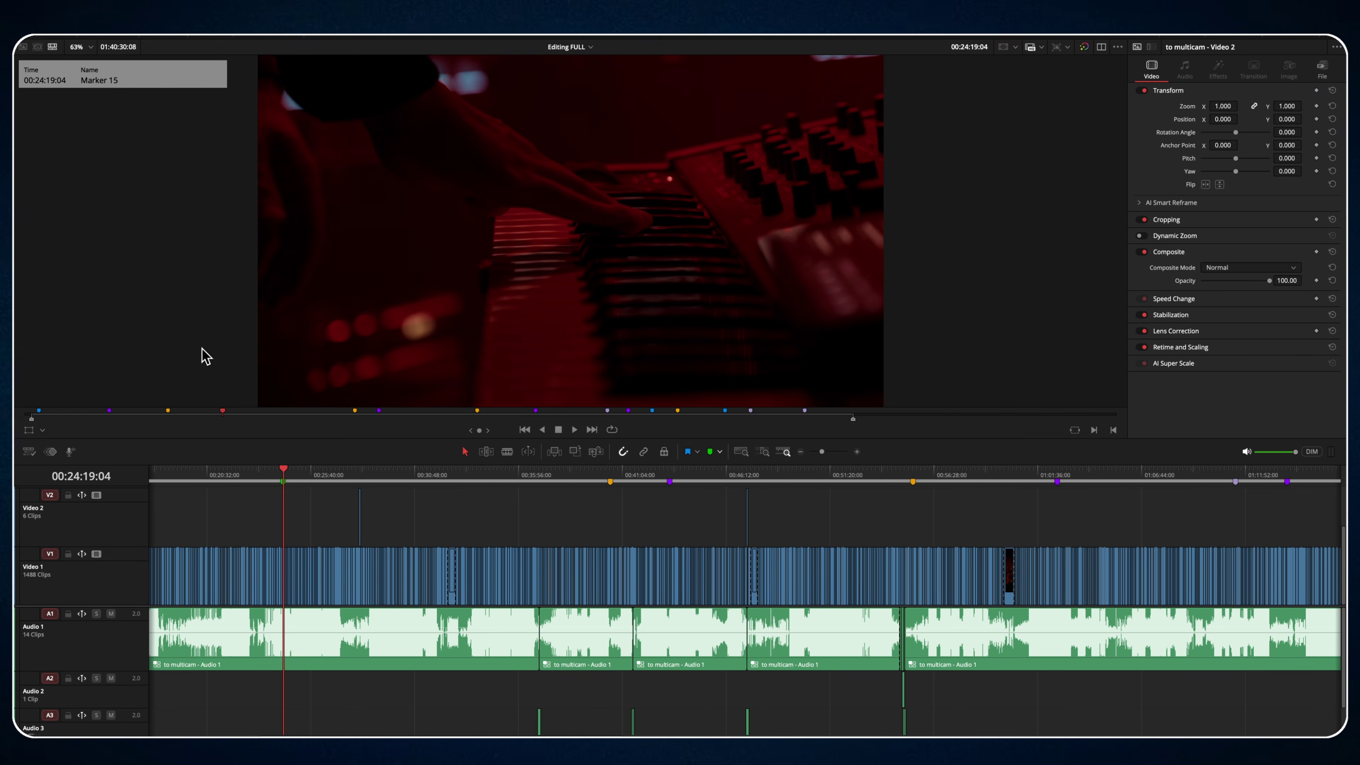
{"action": "double_click", "coordinate": [283, 482]}
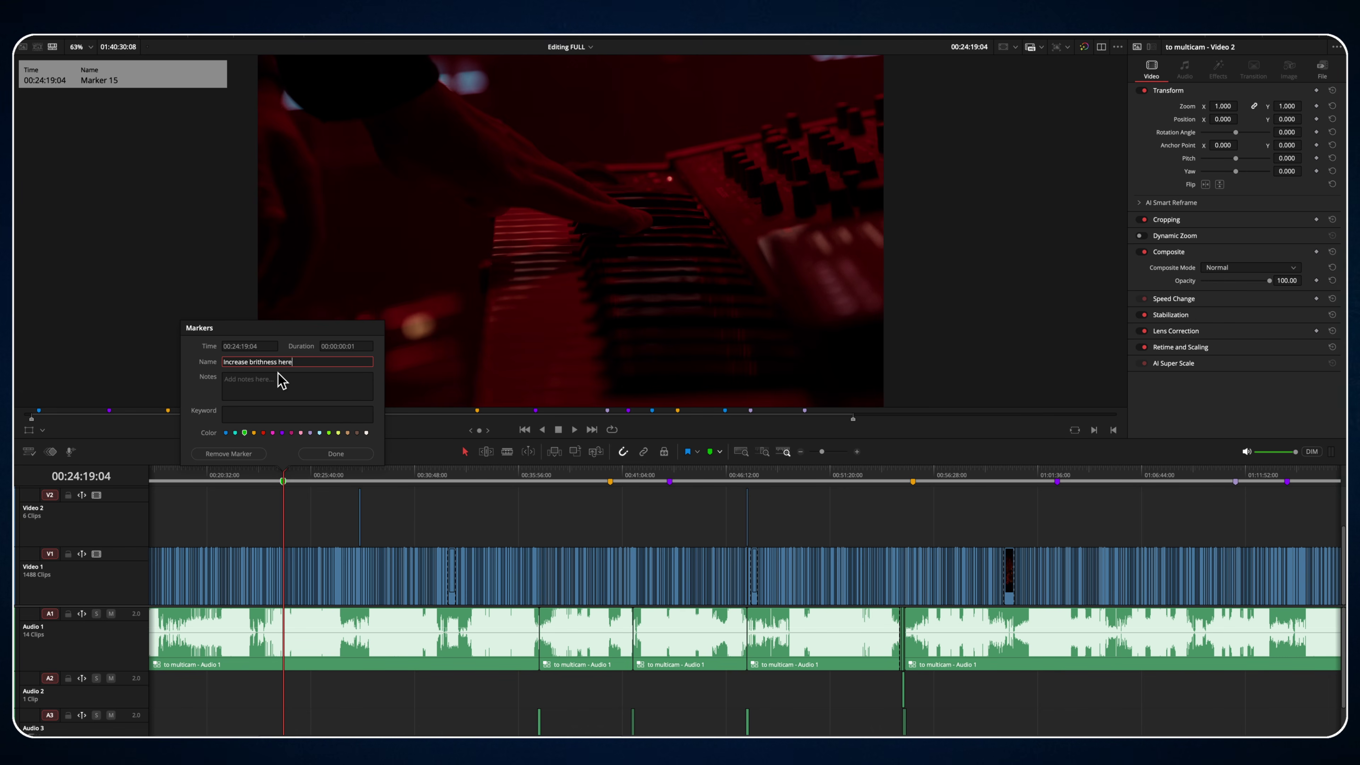
{"action": "left_click", "coordinate": [274, 378]}
{"action": "type", "text": "don't forget"}
{"action": "left_click", "coordinate": [303, 414]}
{"action": "type", "text": "light"}
{"action": "left_click", "coordinate": [329, 453]}
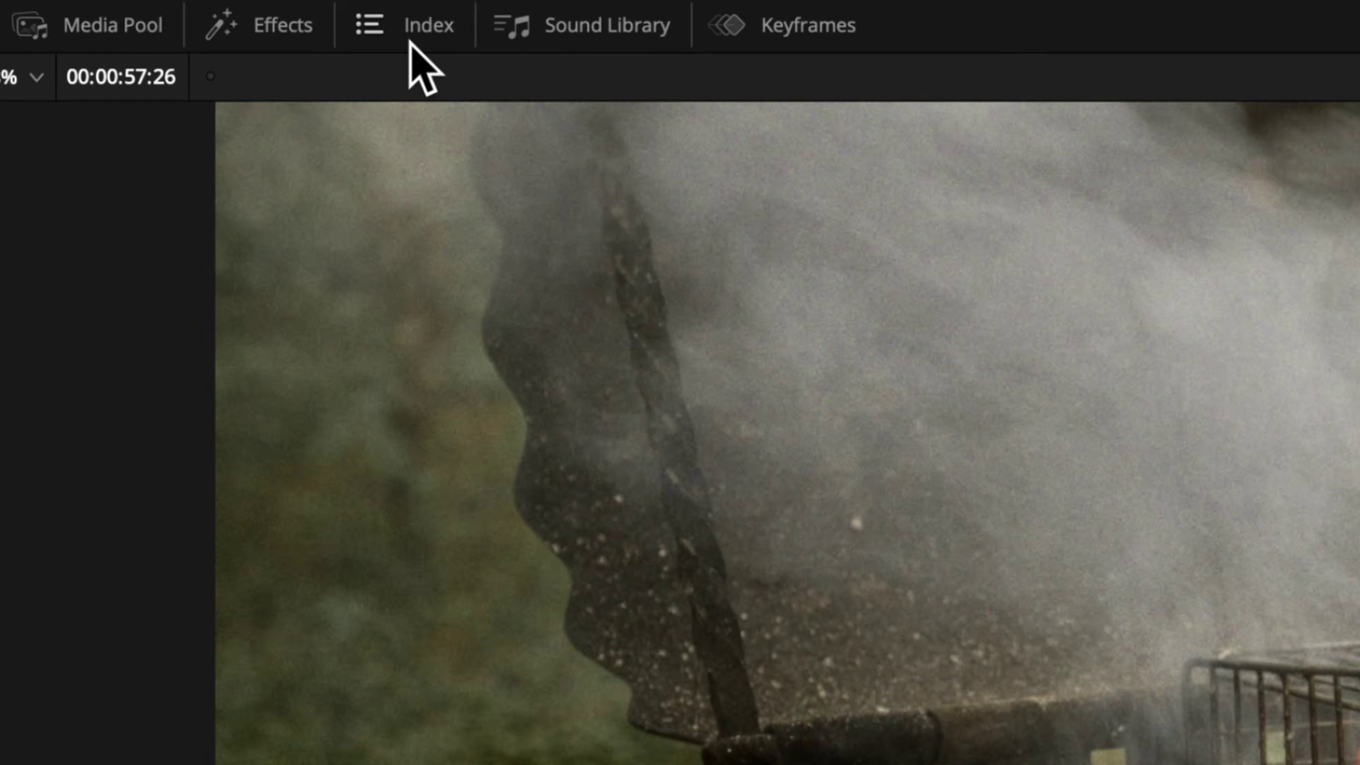
Open the timeline index and look through its tracks and markers lists before returning to the edit index
{"action": "left_click", "coordinate": [292, 24]}
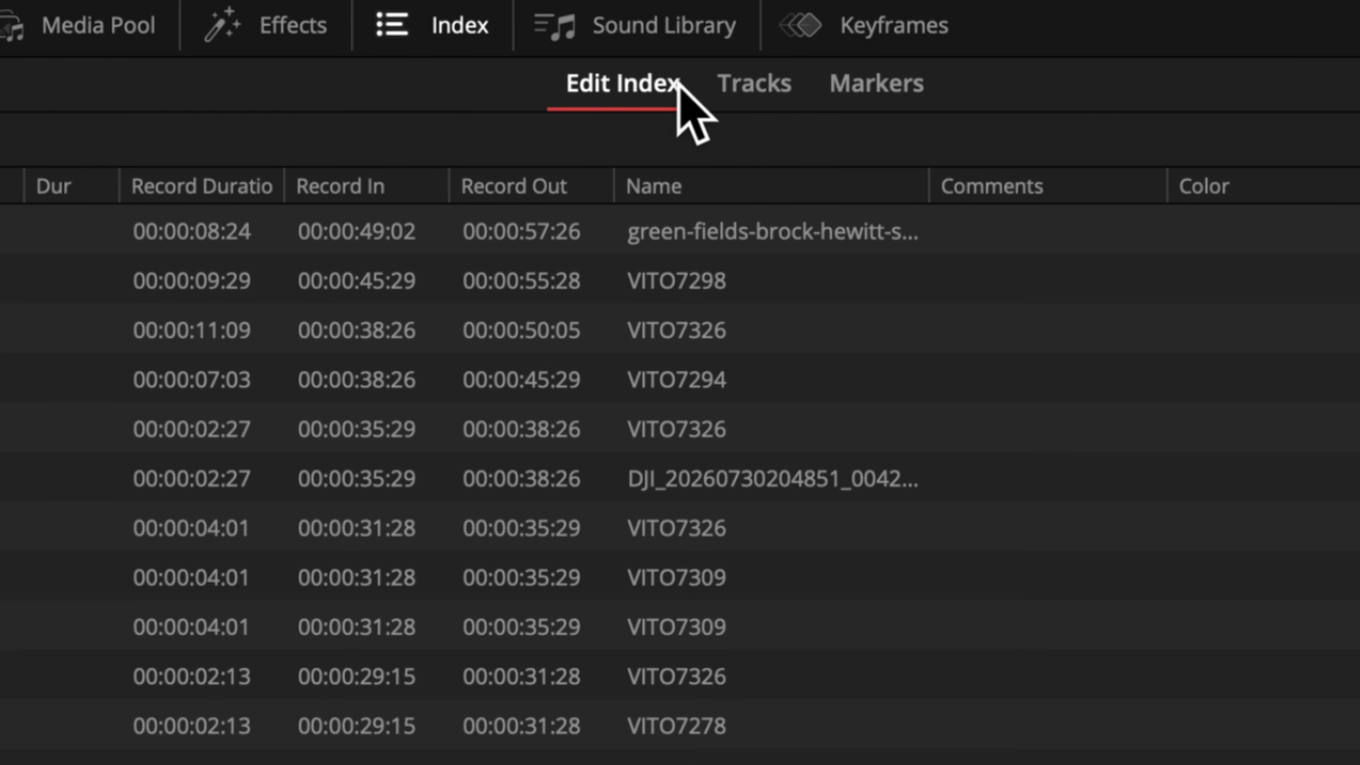
{"action": "left_click", "coordinate": [780, 106]}
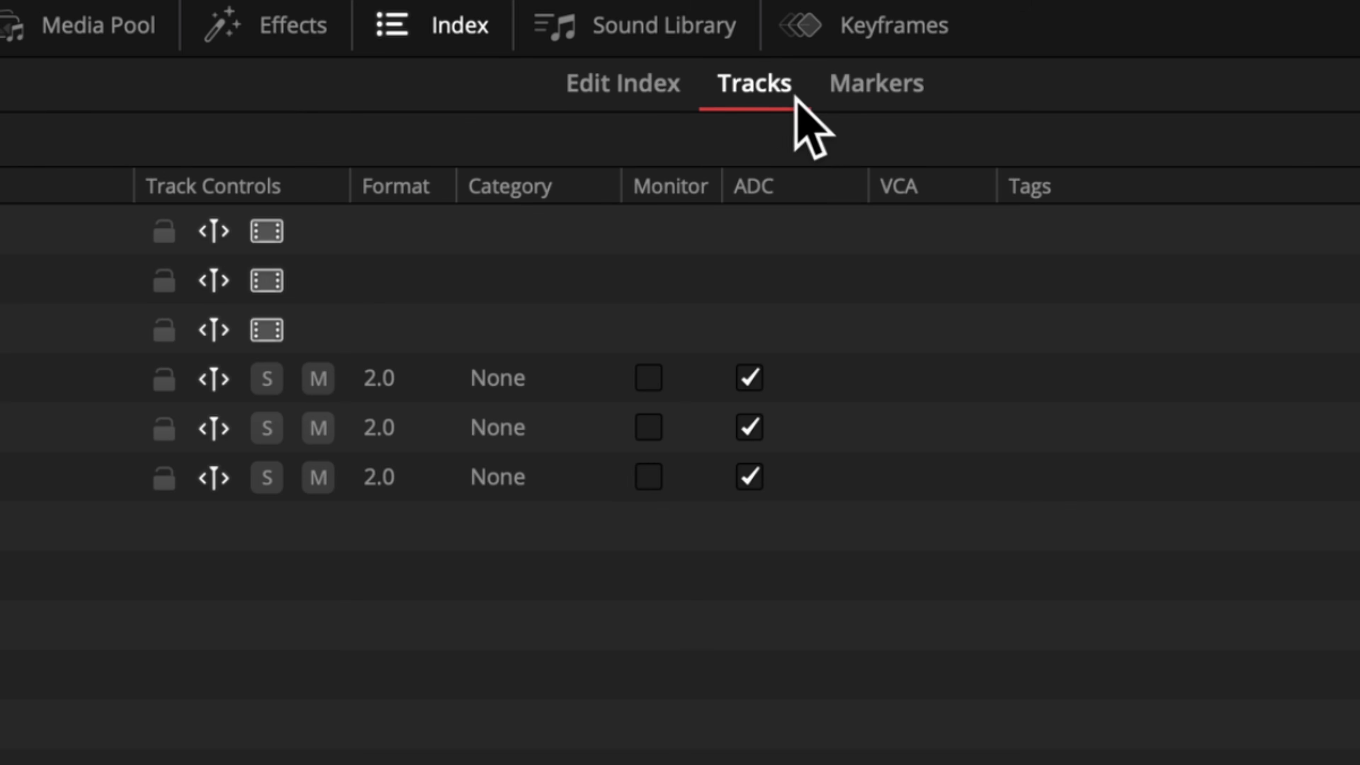
{"action": "left_click", "coordinate": [862, 97]}
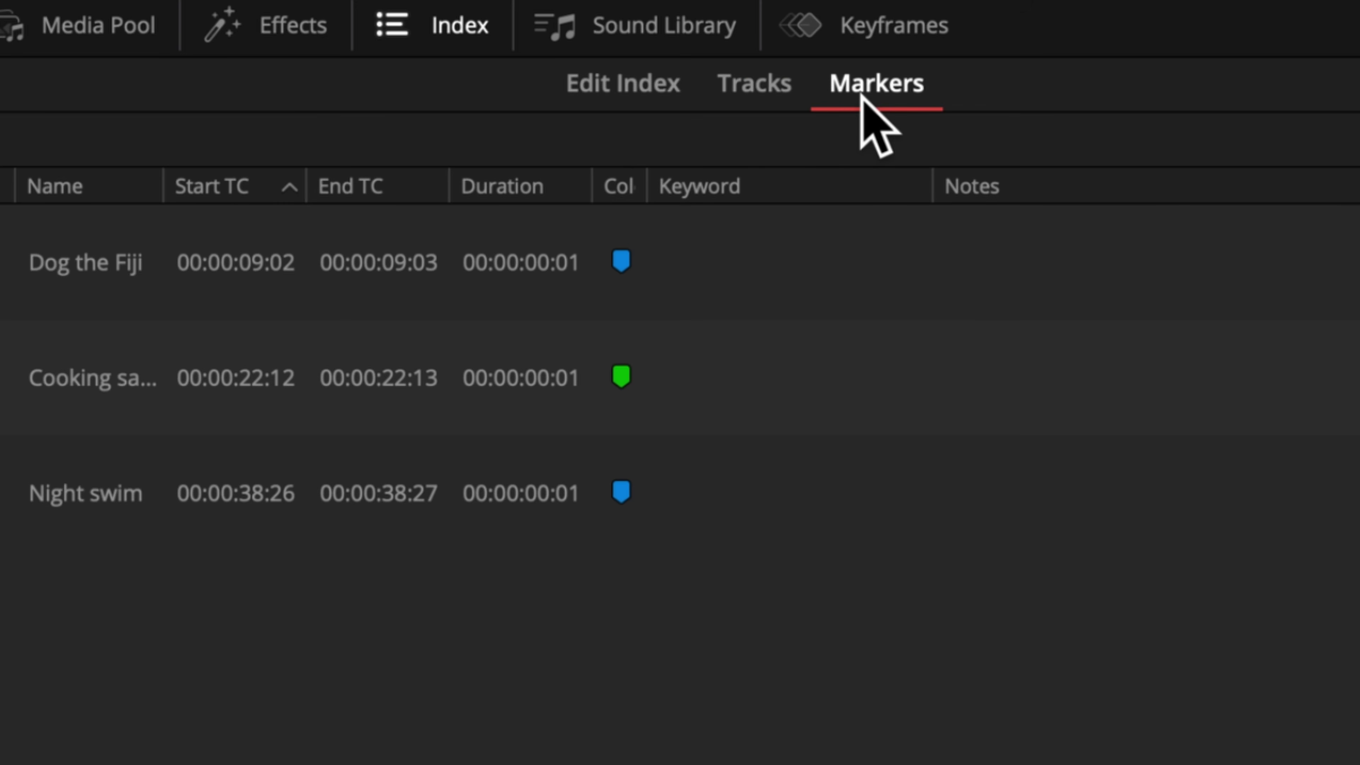
{"action": "left_click", "coordinate": [636, 102]}
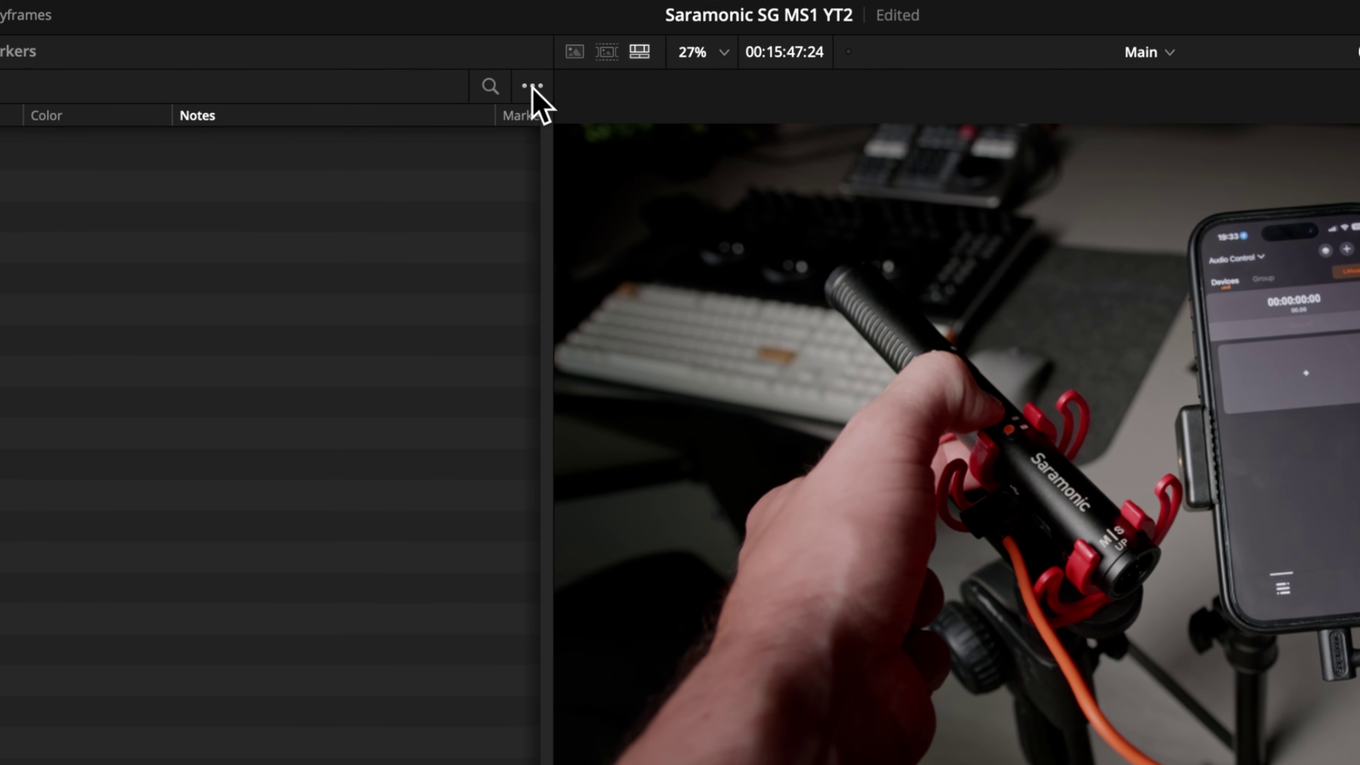
Filter the edit index of the Main timeline to show only blue markers
{"action": "left_click", "coordinate": [683, 59]}
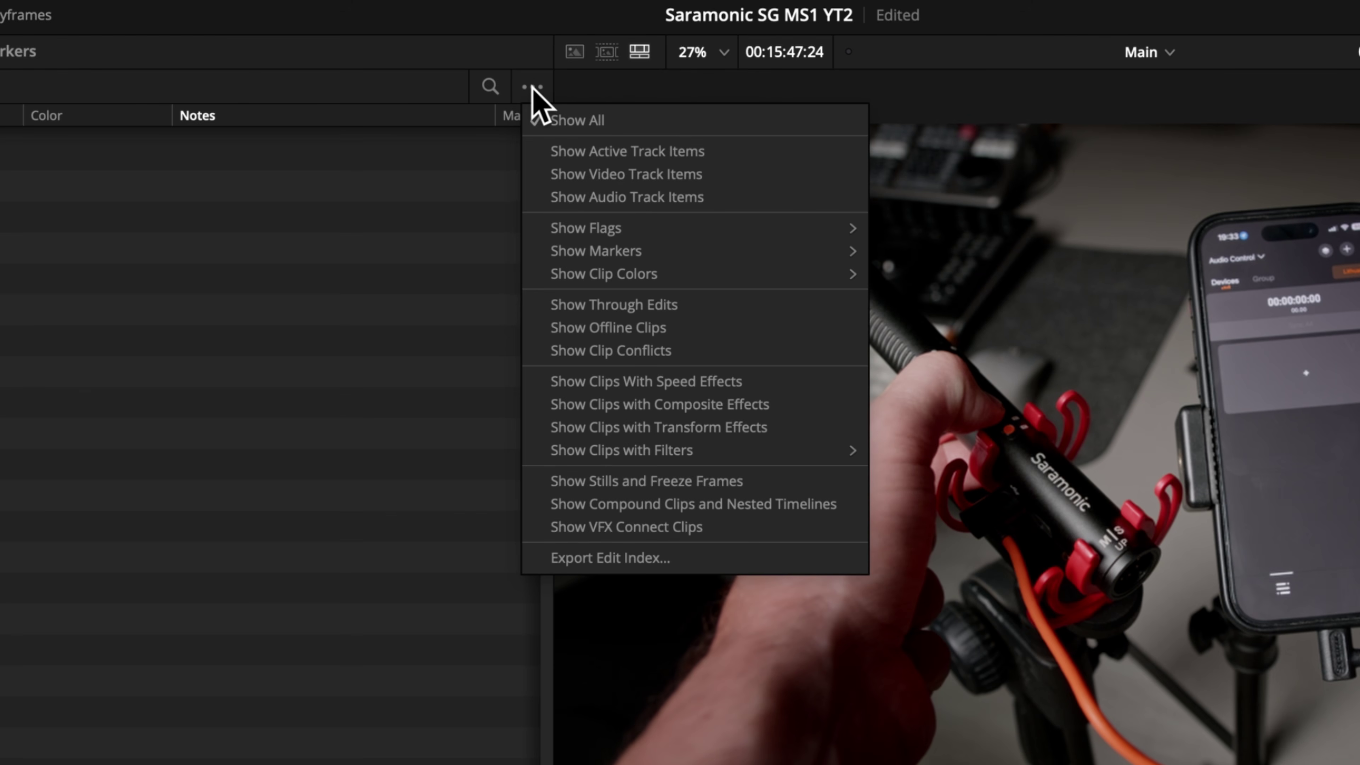
{"action": "mouse_move", "coordinate": [674, 250]}
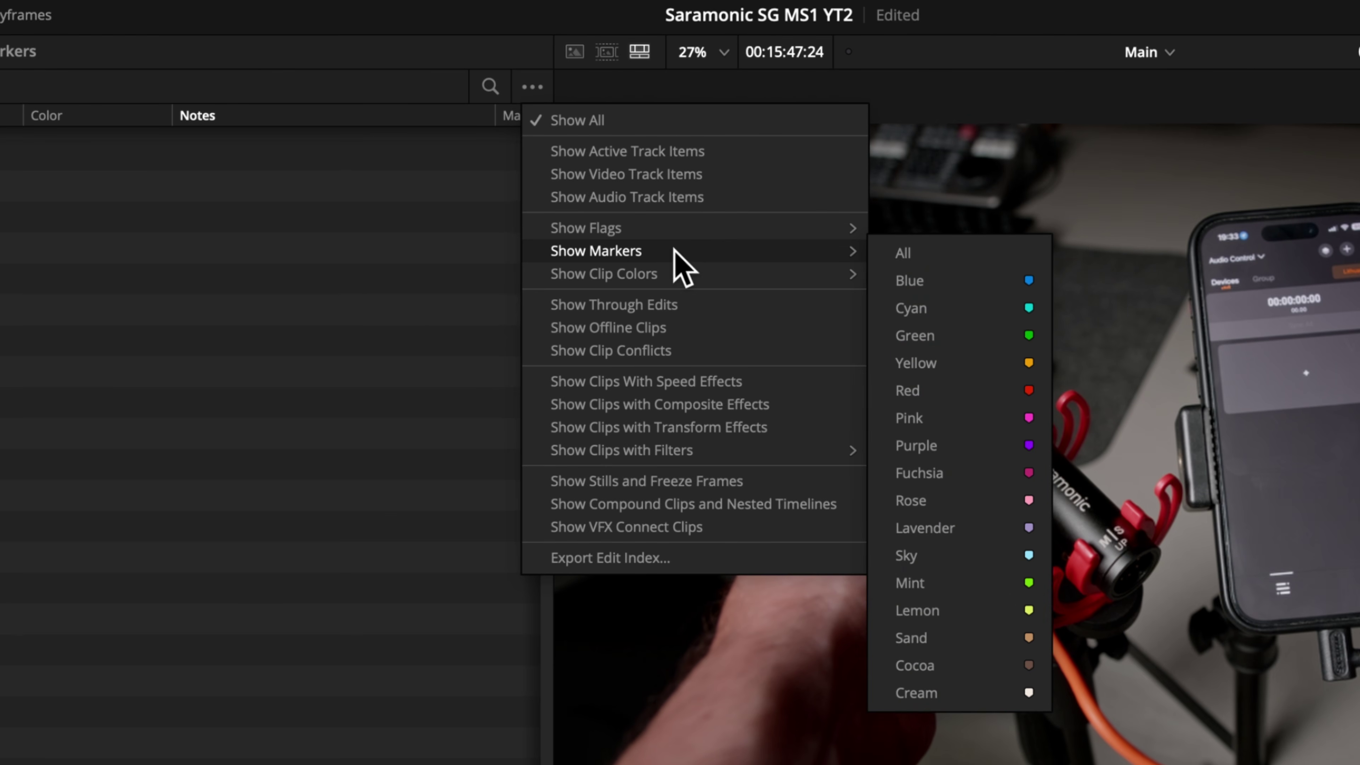
{"action": "left_click", "coordinate": [913, 281]}
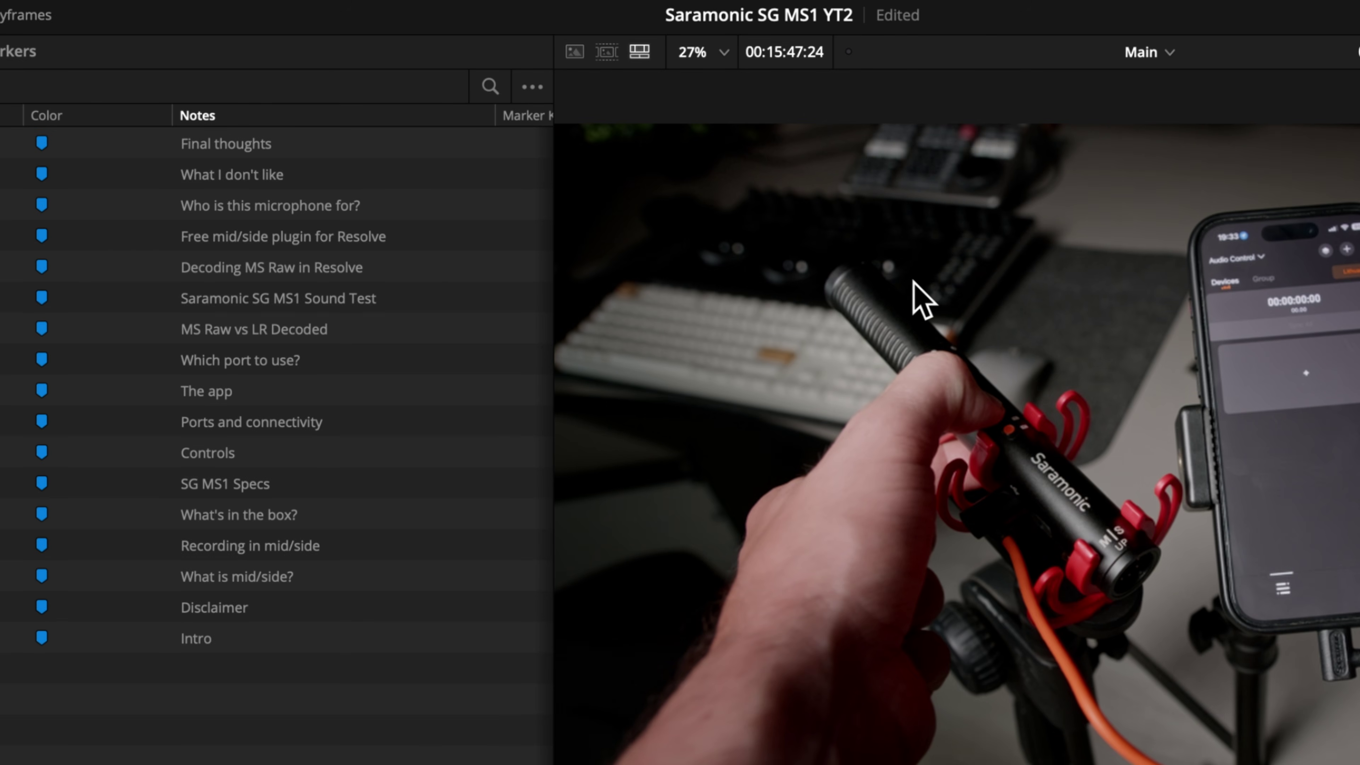
Export the filtered edit index to the Desktop as a comma-separated values (.csv) file
{"action": "left_click", "coordinate": [533, 87]}
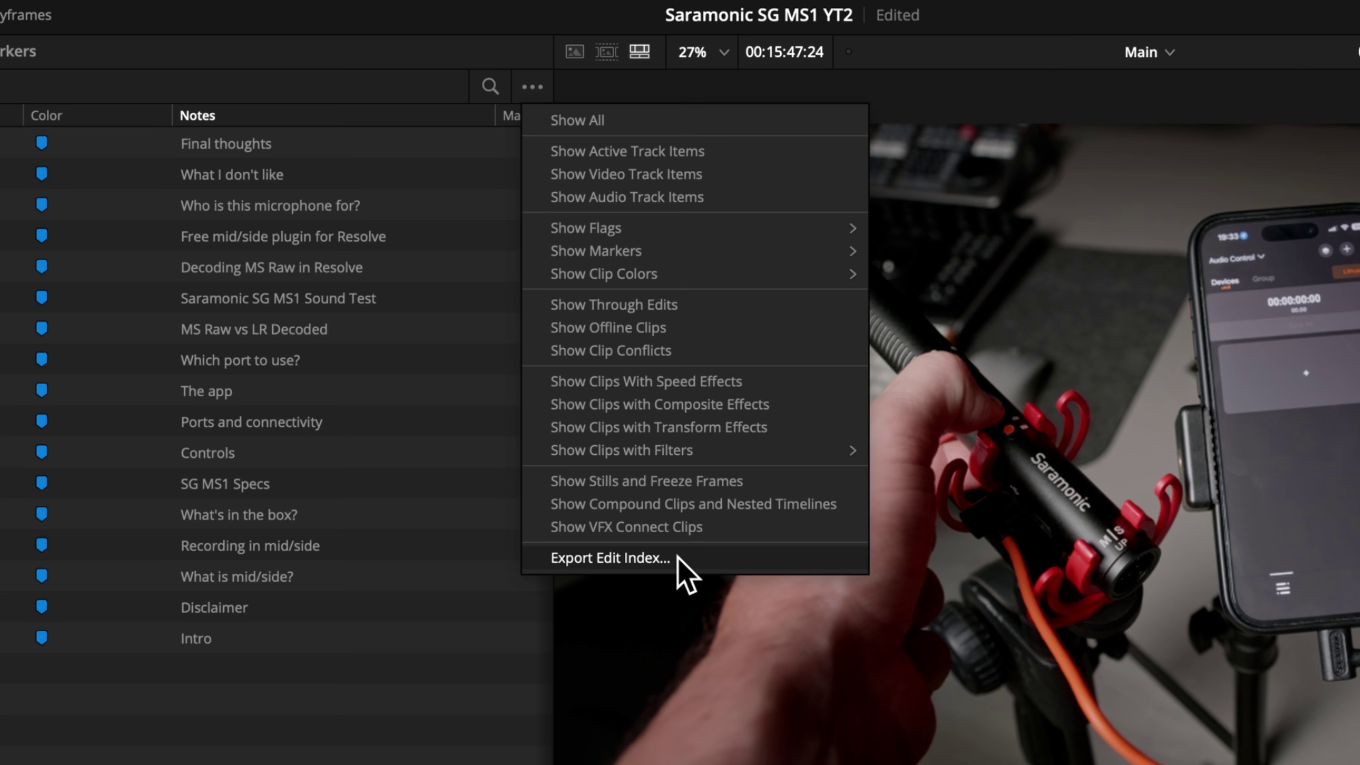
{"action": "left_click", "coordinate": [691, 562]}
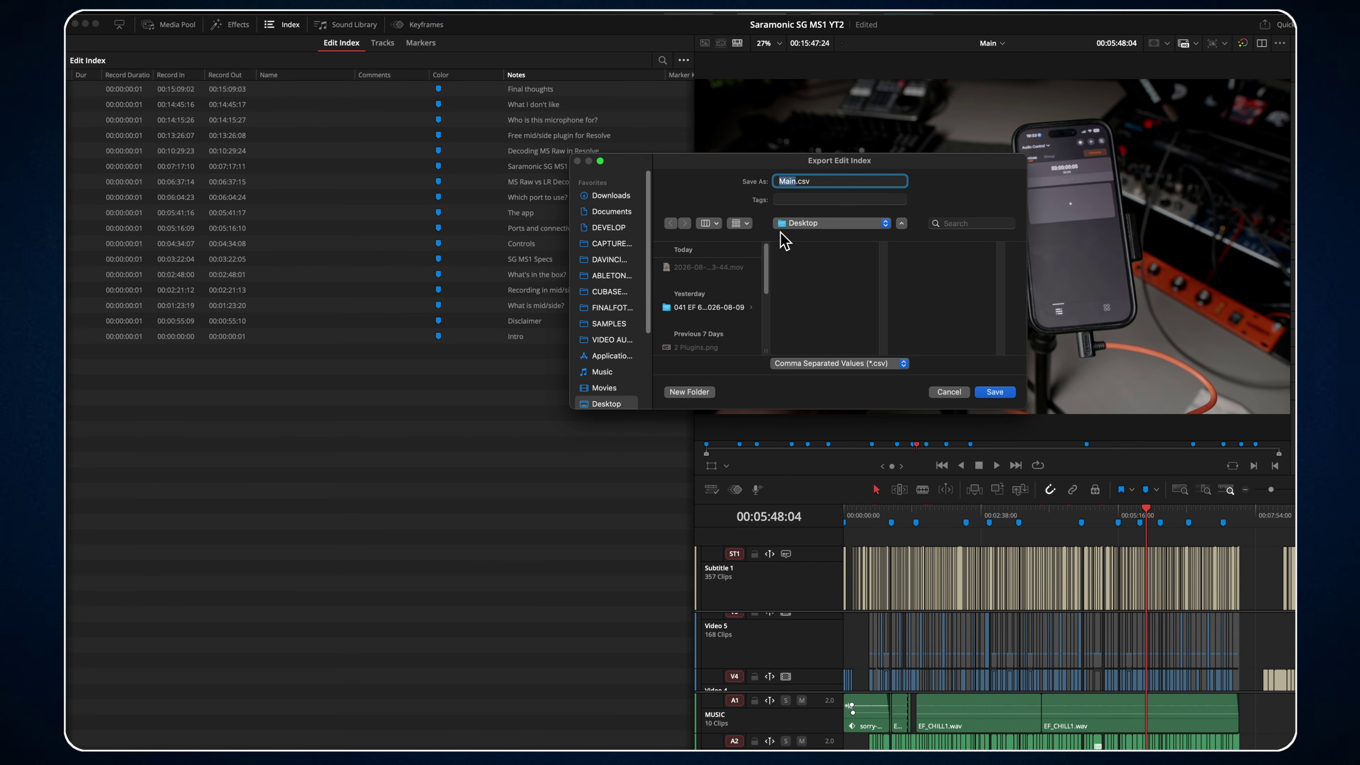
{"action": "left_click", "coordinate": [995, 392]}
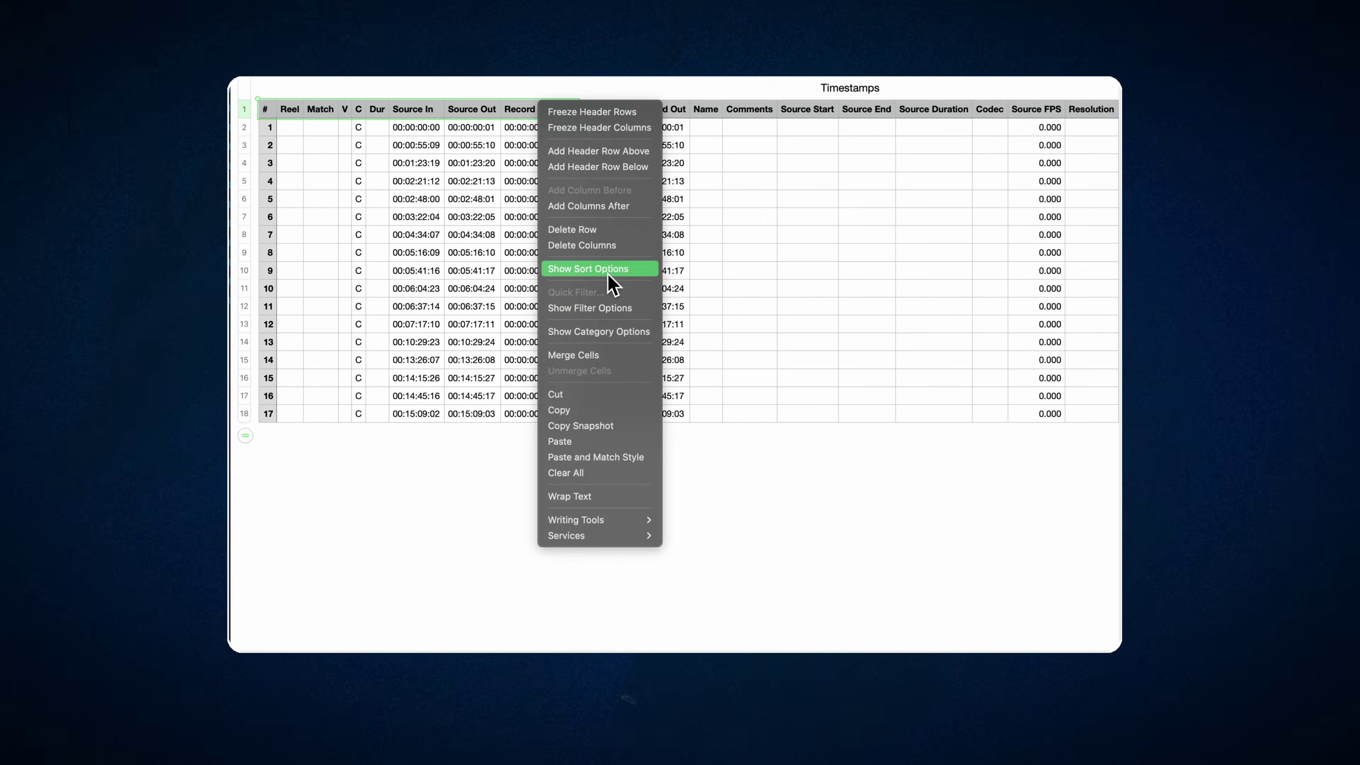
Show sort options in the Timestamps spreadsheet, and in Claude attach Timestamps.csv to the request for YouTube timestamps and send it
{"action": "left_click", "coordinate": [610, 277]}
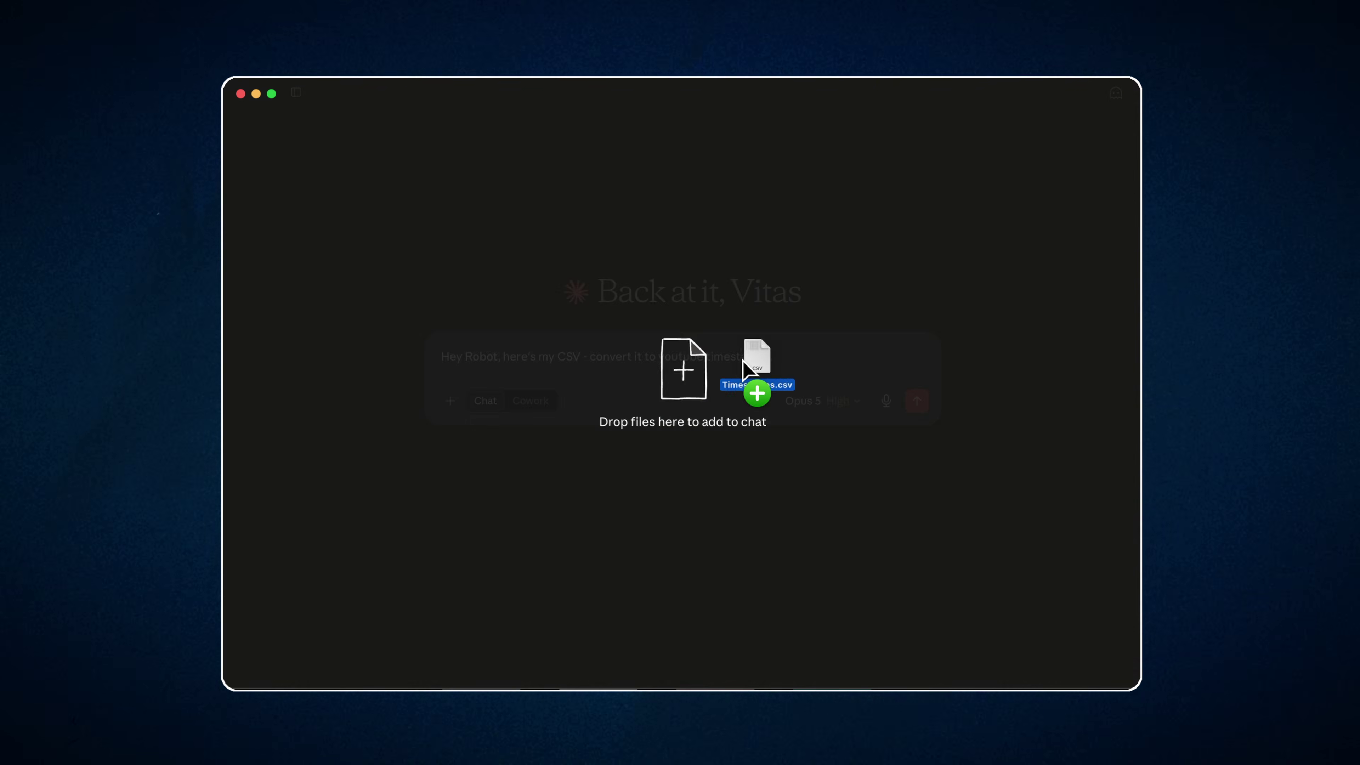
{"action": "left_click_drag", "start_coordinate": [744, 380], "coordinate": [673, 388]}
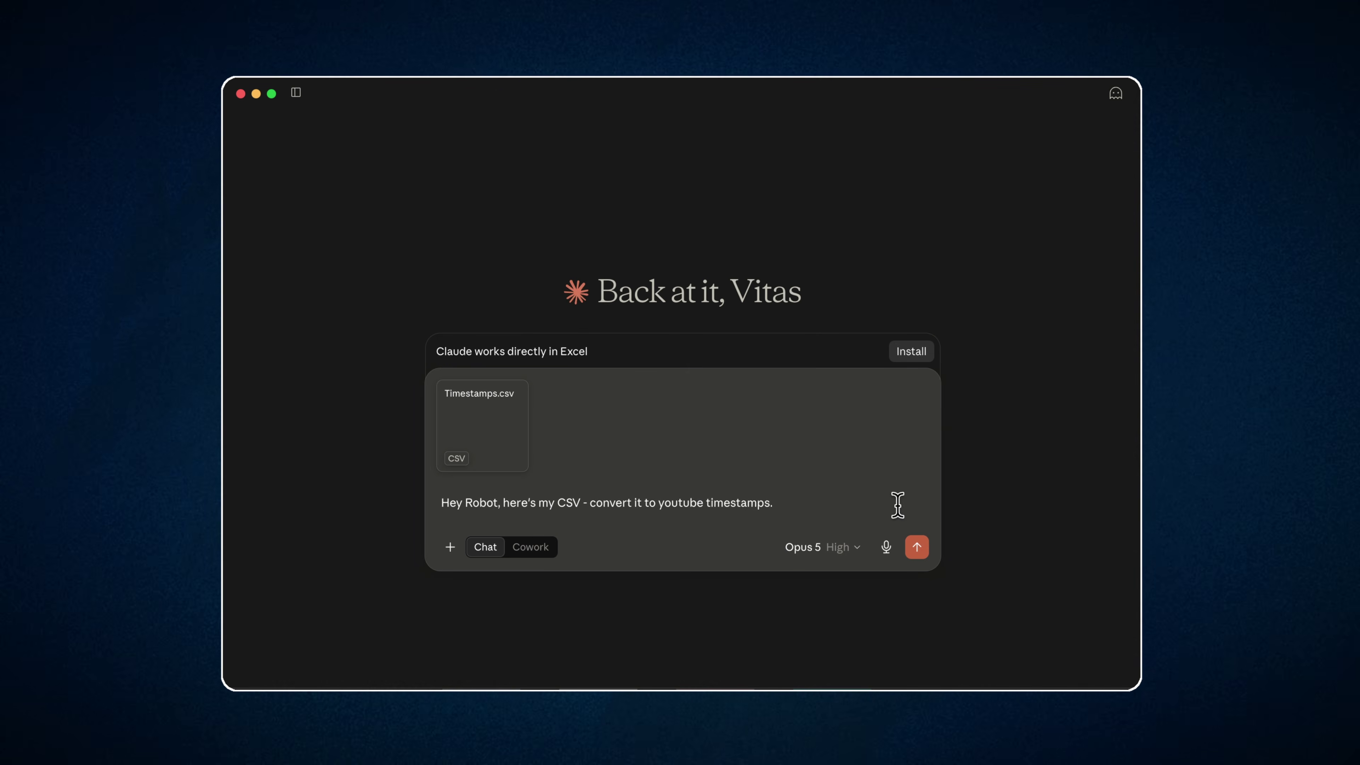
{"action": "left_click", "coordinate": [925, 548]}
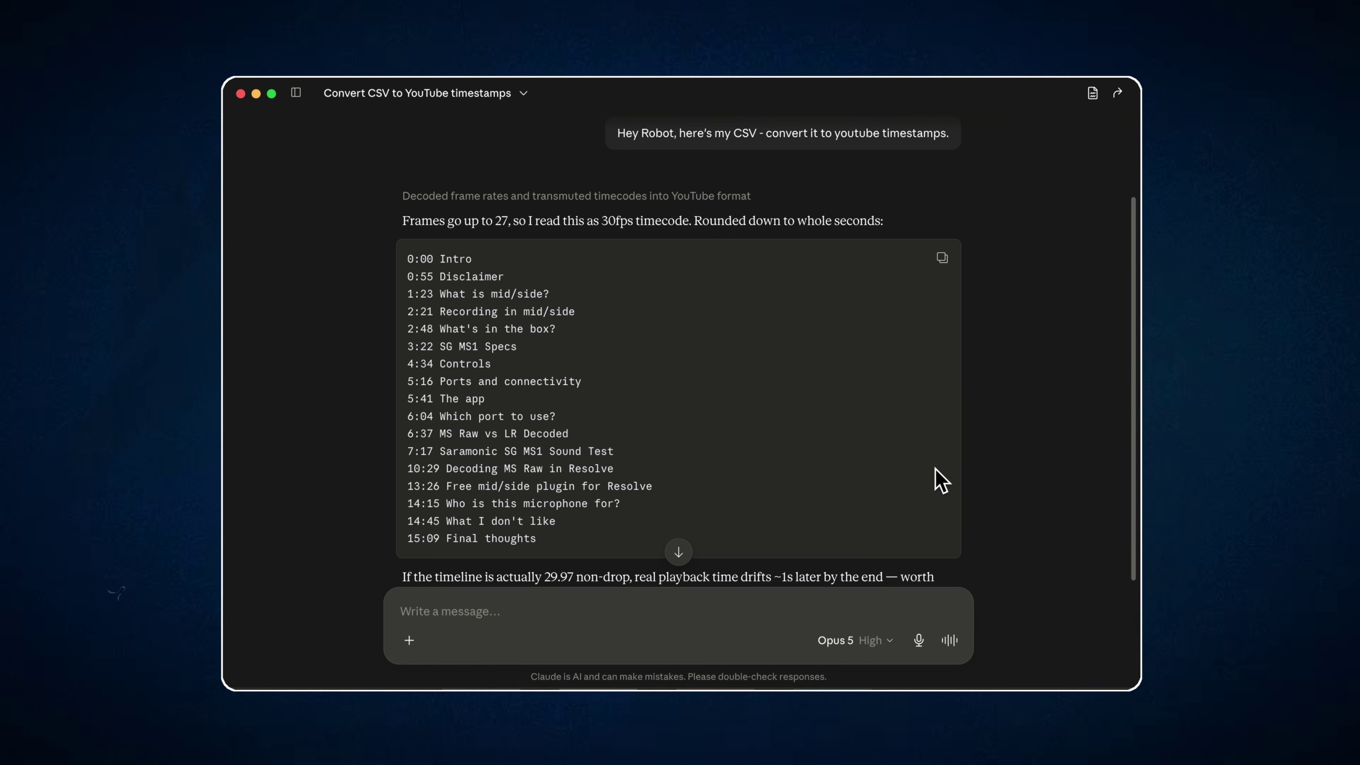
{"action": "scroll", "coordinate": [941, 481], "scroll_direction": "down", "scroll_amount": 2}
In DaVinci Resolve, jump back and forth between clips of the Editing FULL timeline using edit index entries from 00:53:53:11 to 00:54:06:03
{"action": "left_click", "coordinate": [88, 467]}
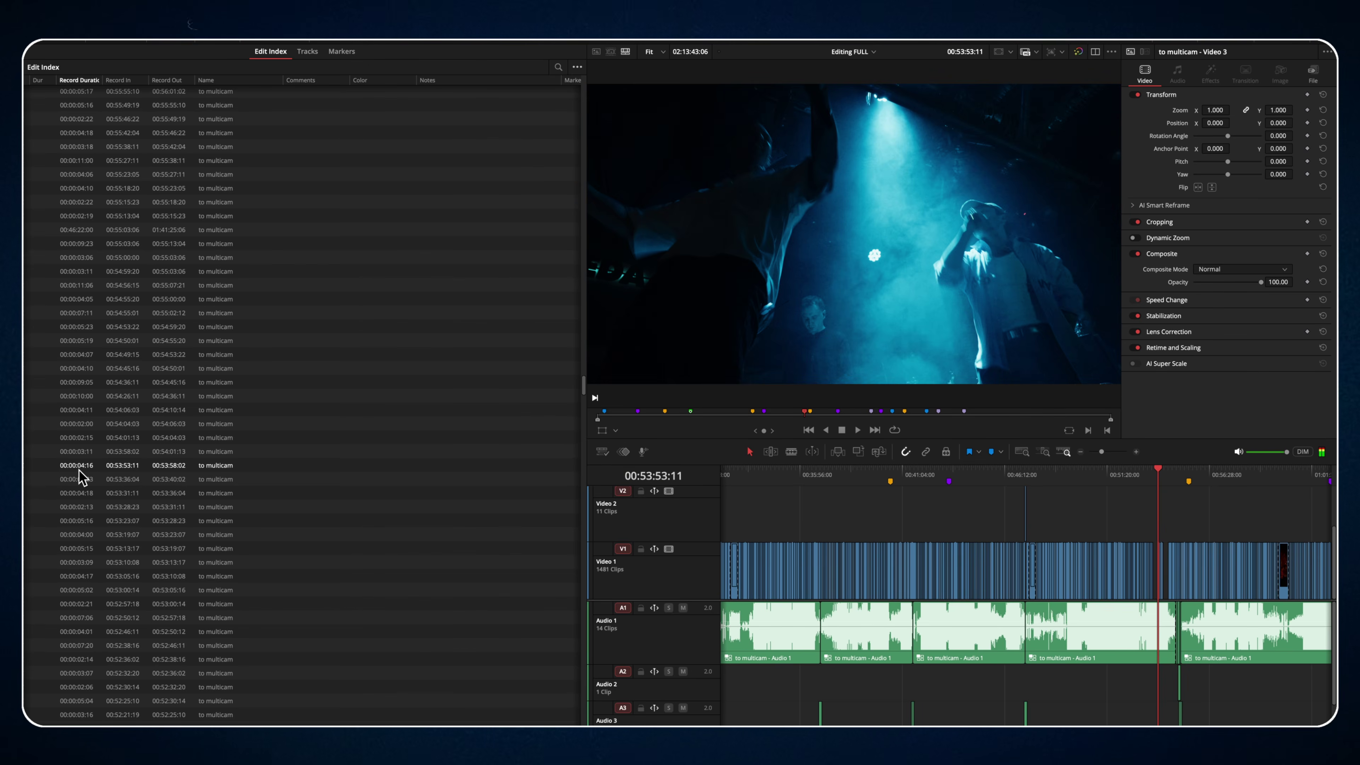
{"action": "left_click", "coordinate": [83, 454]}
{"action": "left_click", "coordinate": [82, 425]}
{"action": "left_click", "coordinate": [81, 410]}
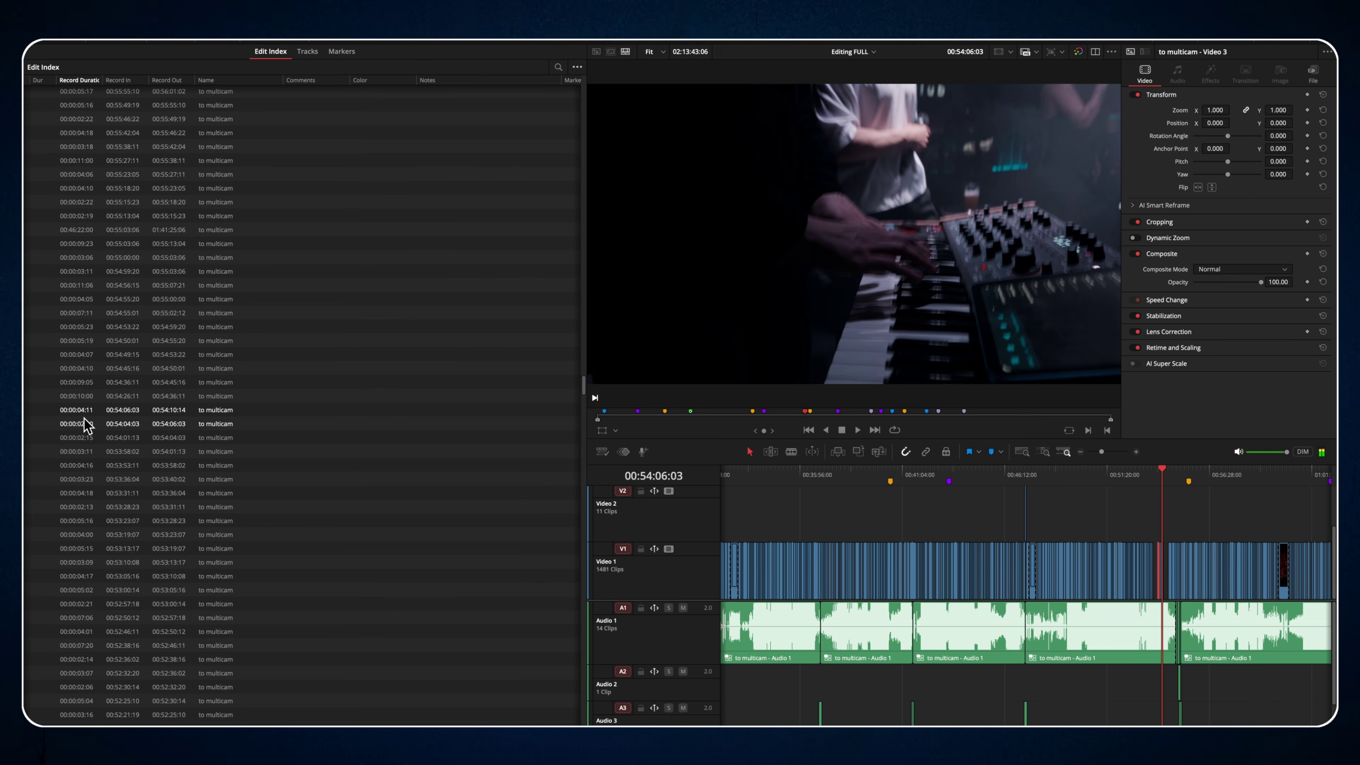
{"action": "left_click", "coordinate": [84, 425]}
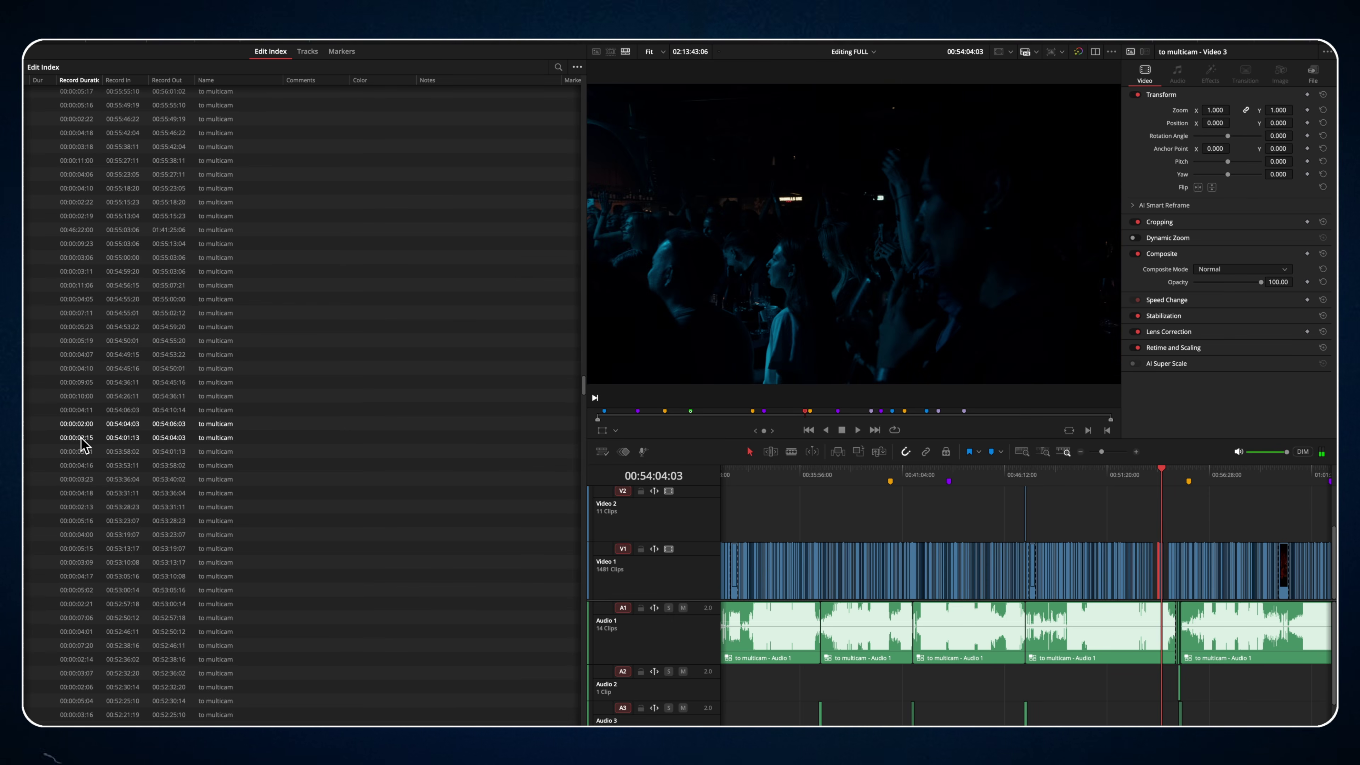
{"action": "left_click", "coordinate": [82, 453]}
{"action": "left_click", "coordinate": [77, 466]}
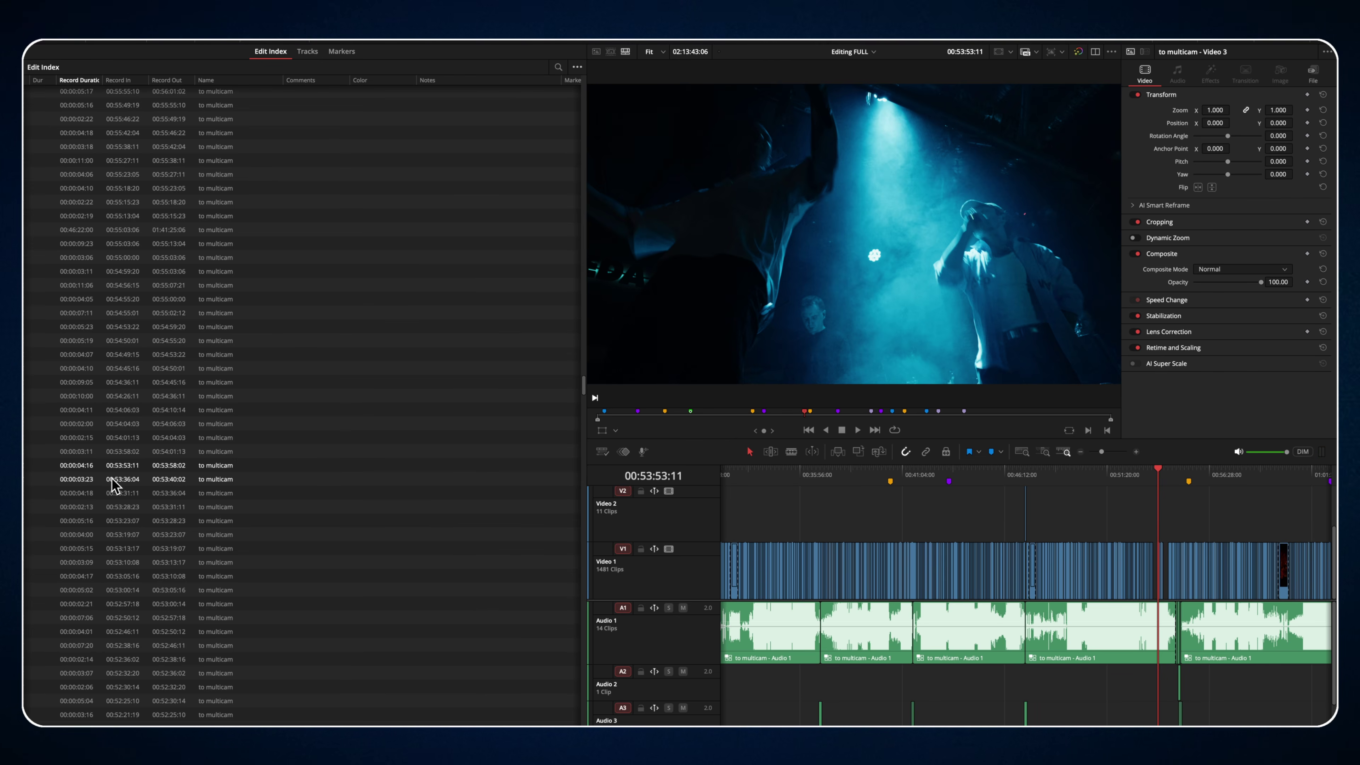
{"action": "left_click", "coordinate": [86, 455]}
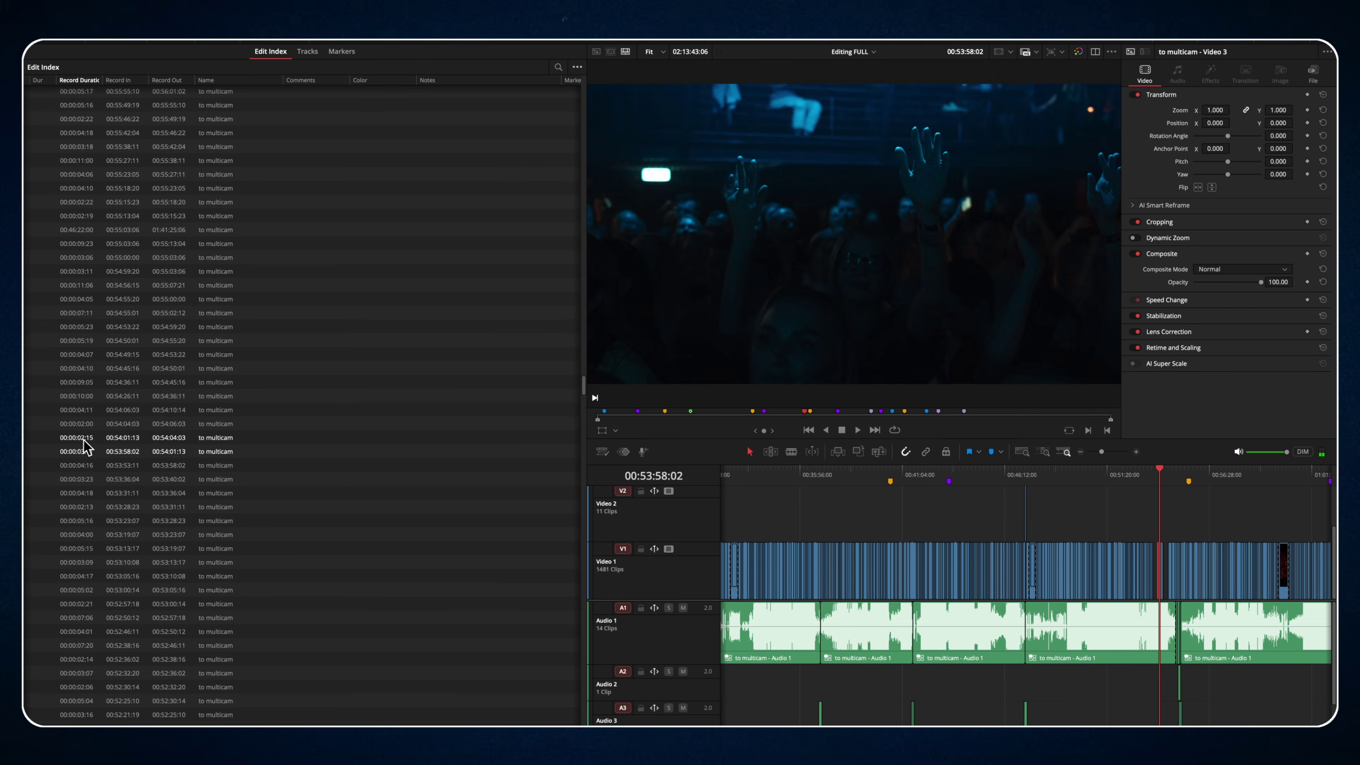
{"action": "left_click", "coordinate": [84, 426]}
{"action": "left_click", "coordinate": [84, 413]}
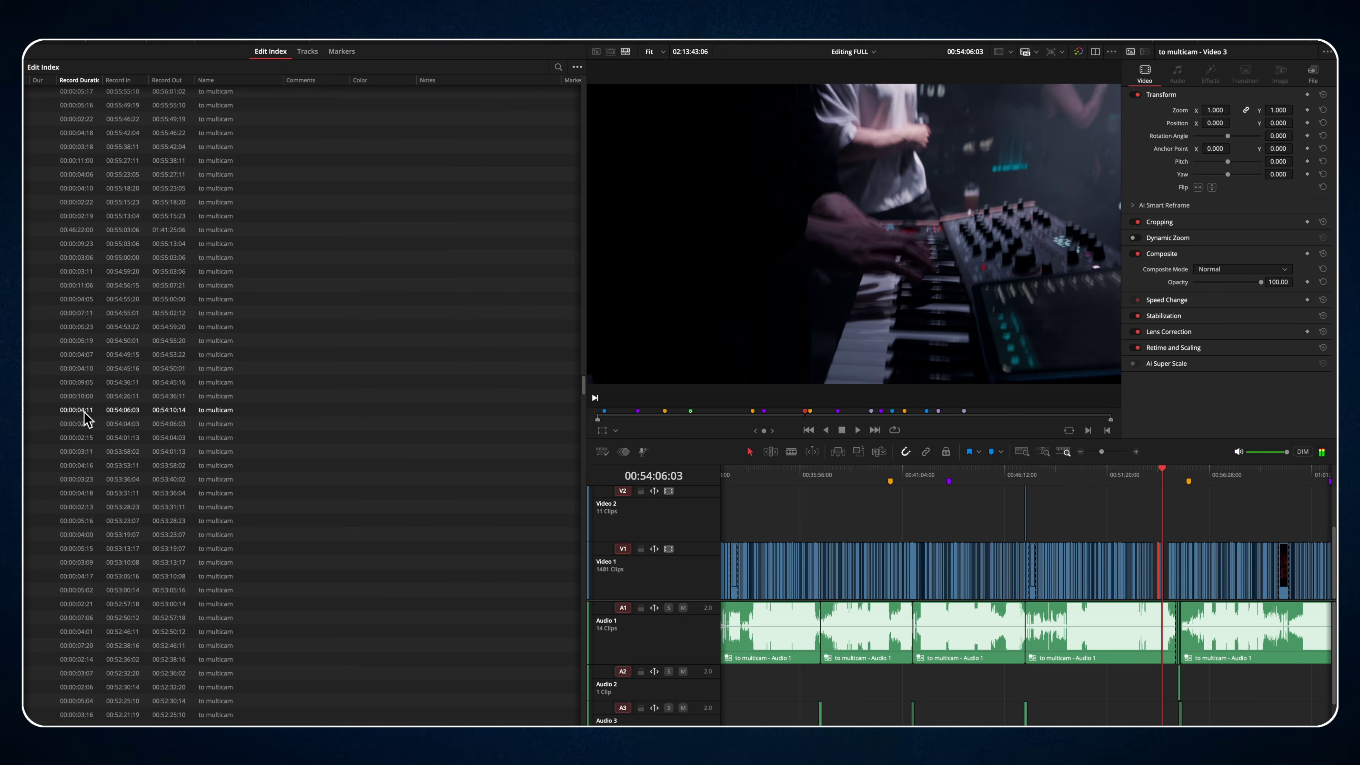
Filter the edit index to stills and freeze frames, and switch the filter to clips with transform effects
{"action": "left_click", "coordinate": [578, 68]}
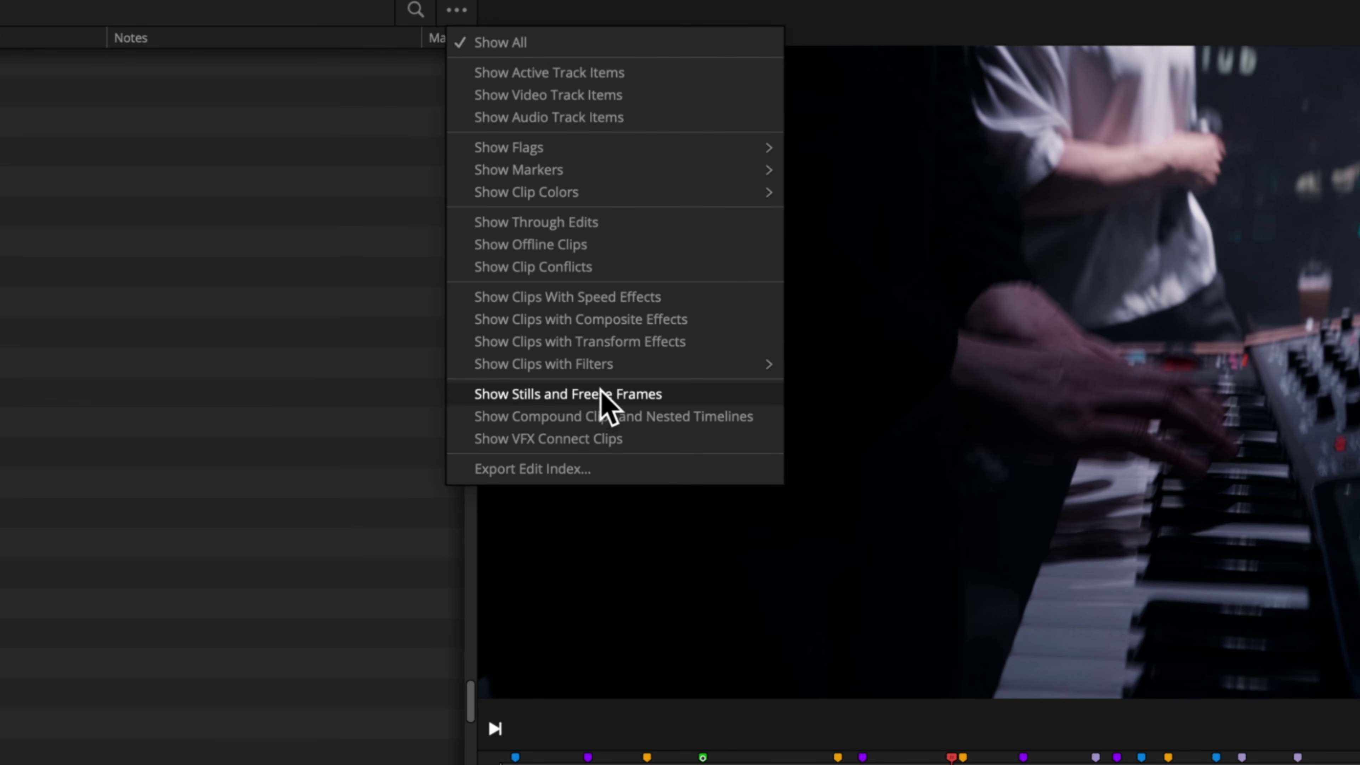
{"action": "left_click", "coordinate": [601, 396]}
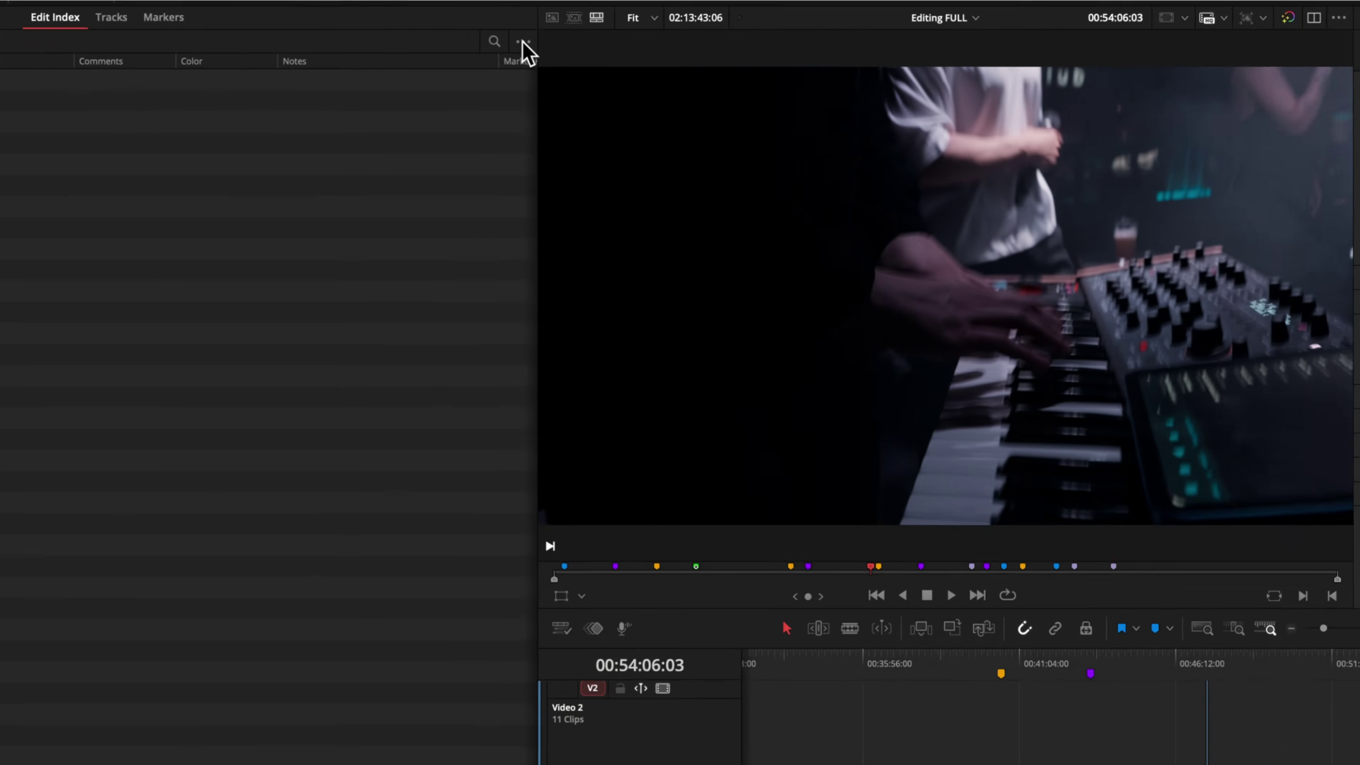
{"action": "left_click", "coordinate": [457, 9]}
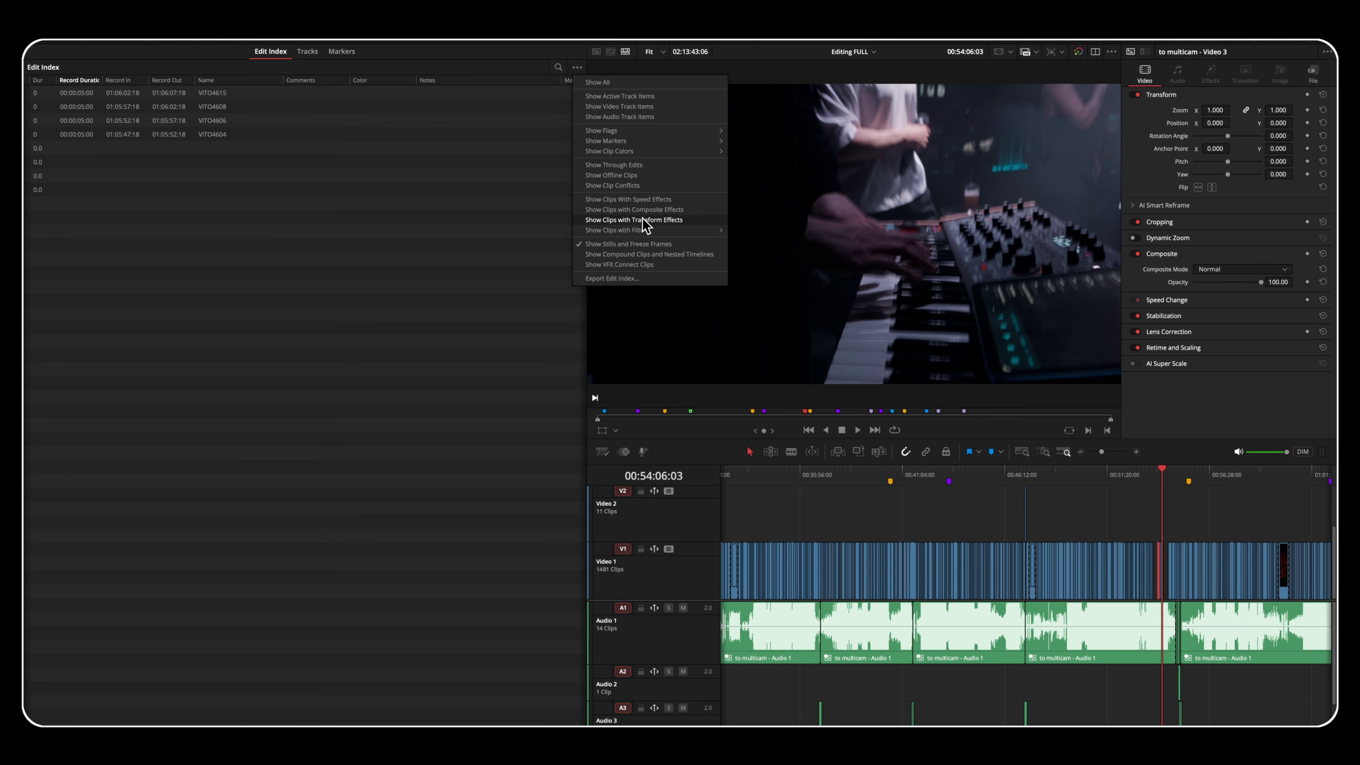
{"action": "mouse_move", "coordinate": [661, 234]}
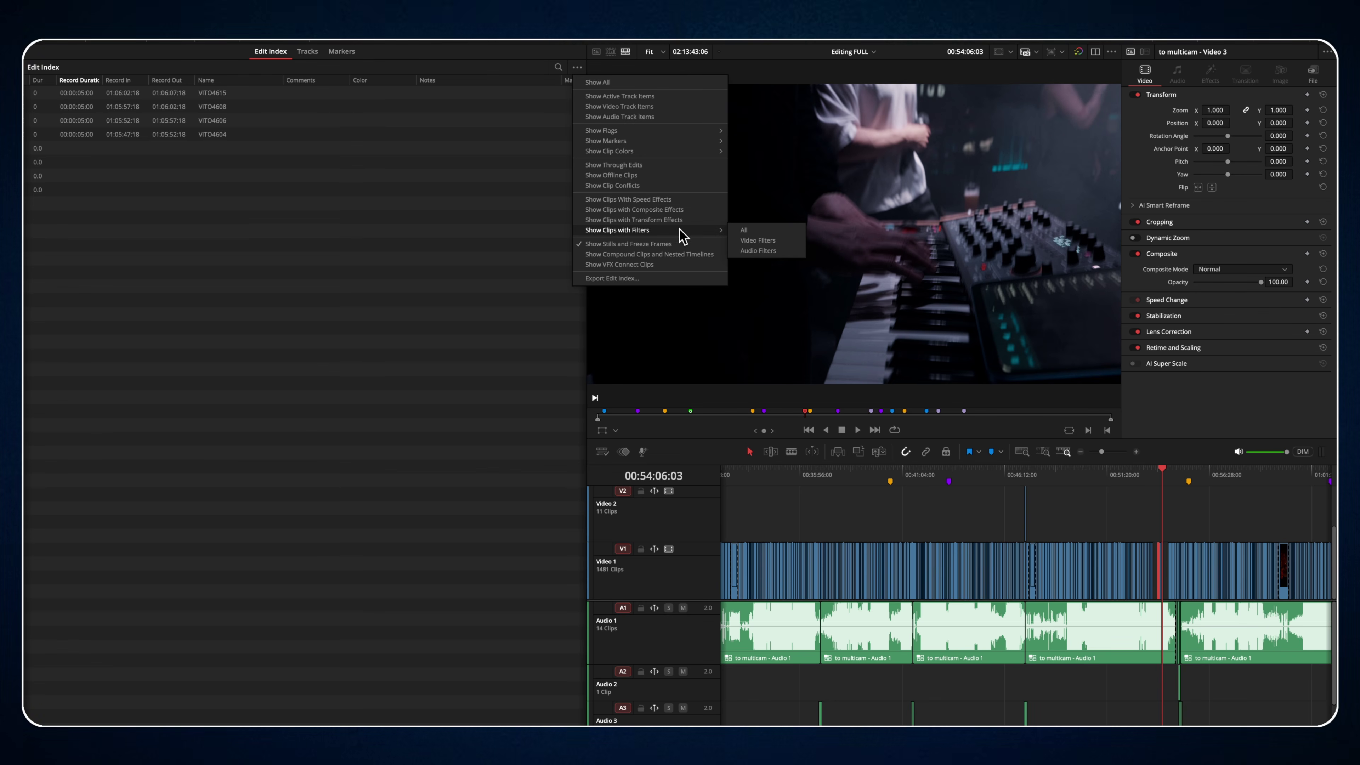
{"action": "left_click", "coordinate": [689, 221]}
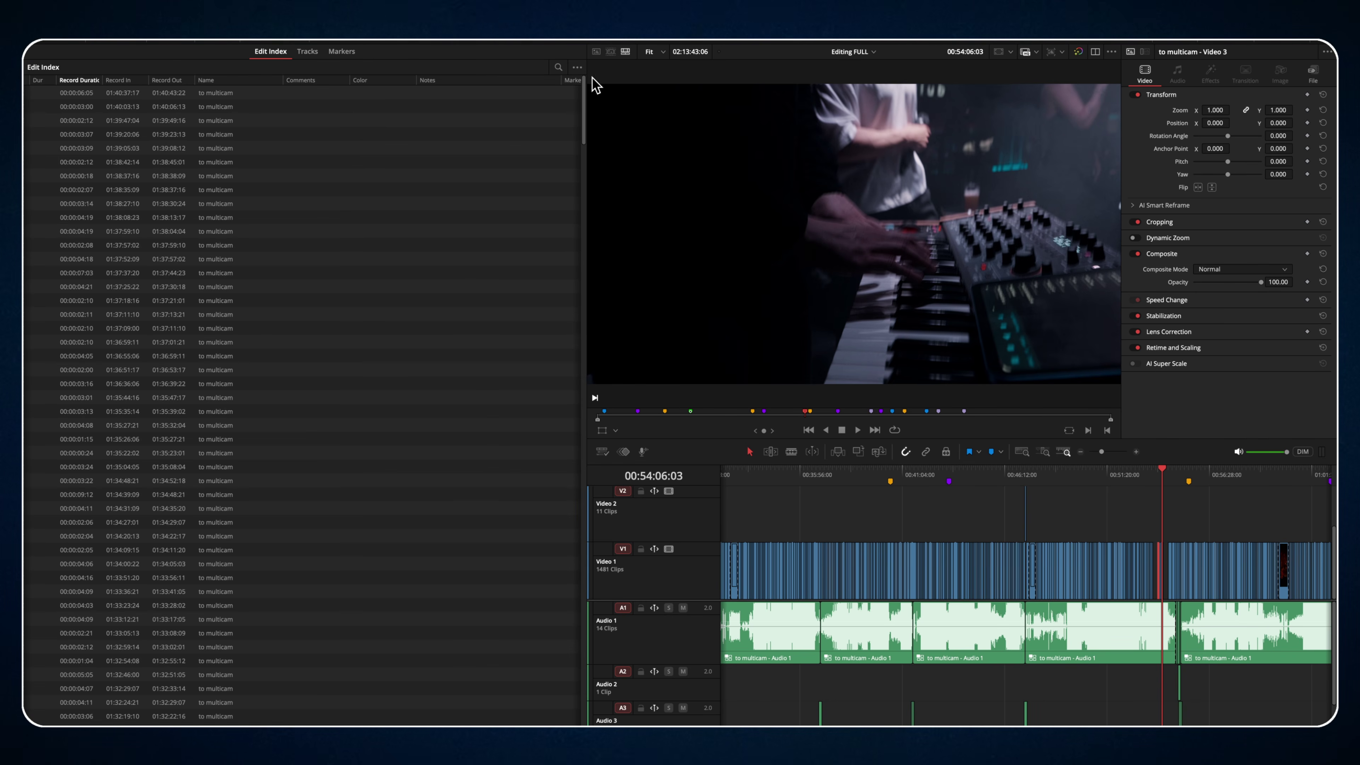
Filter the edit index to blue markers and switch the filter to green markers
{"action": "left_click", "coordinate": [577, 67]}
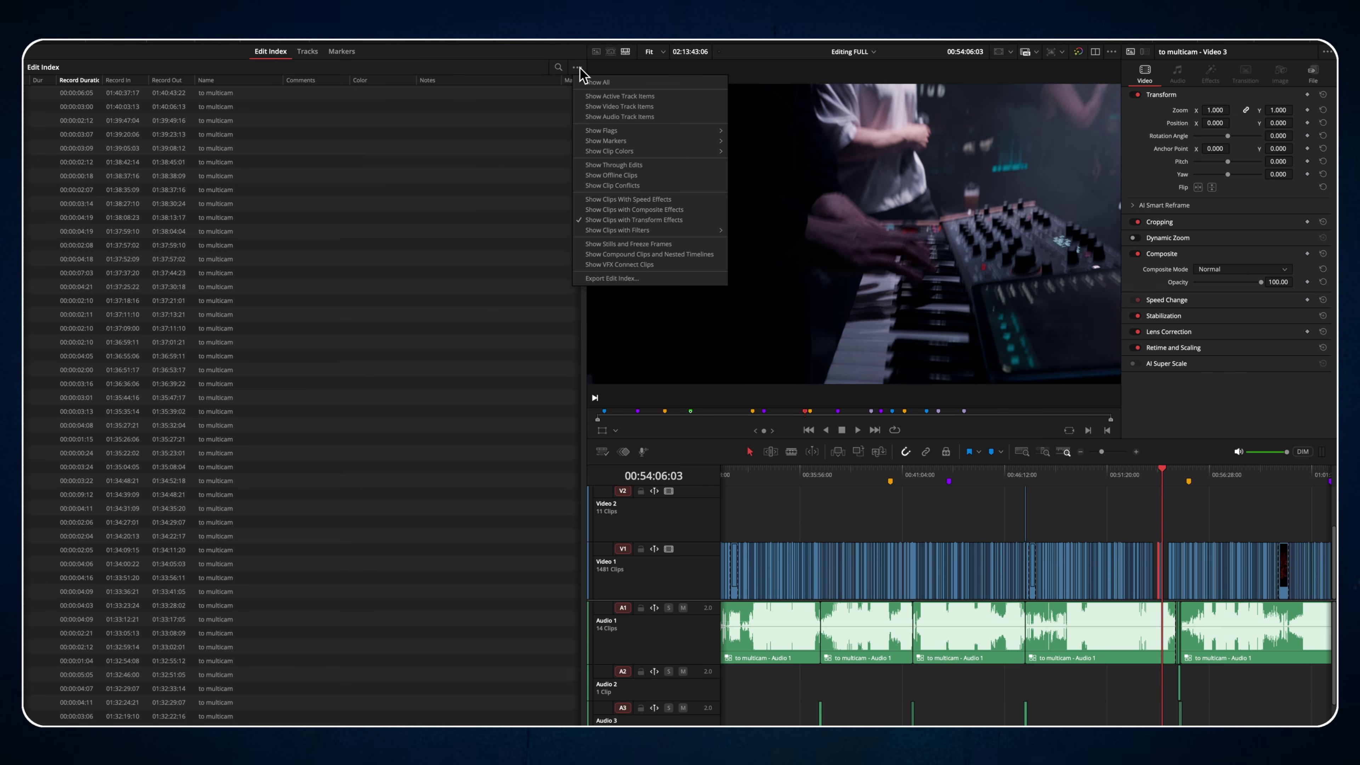
{"action": "mouse_move", "coordinate": [648, 144]}
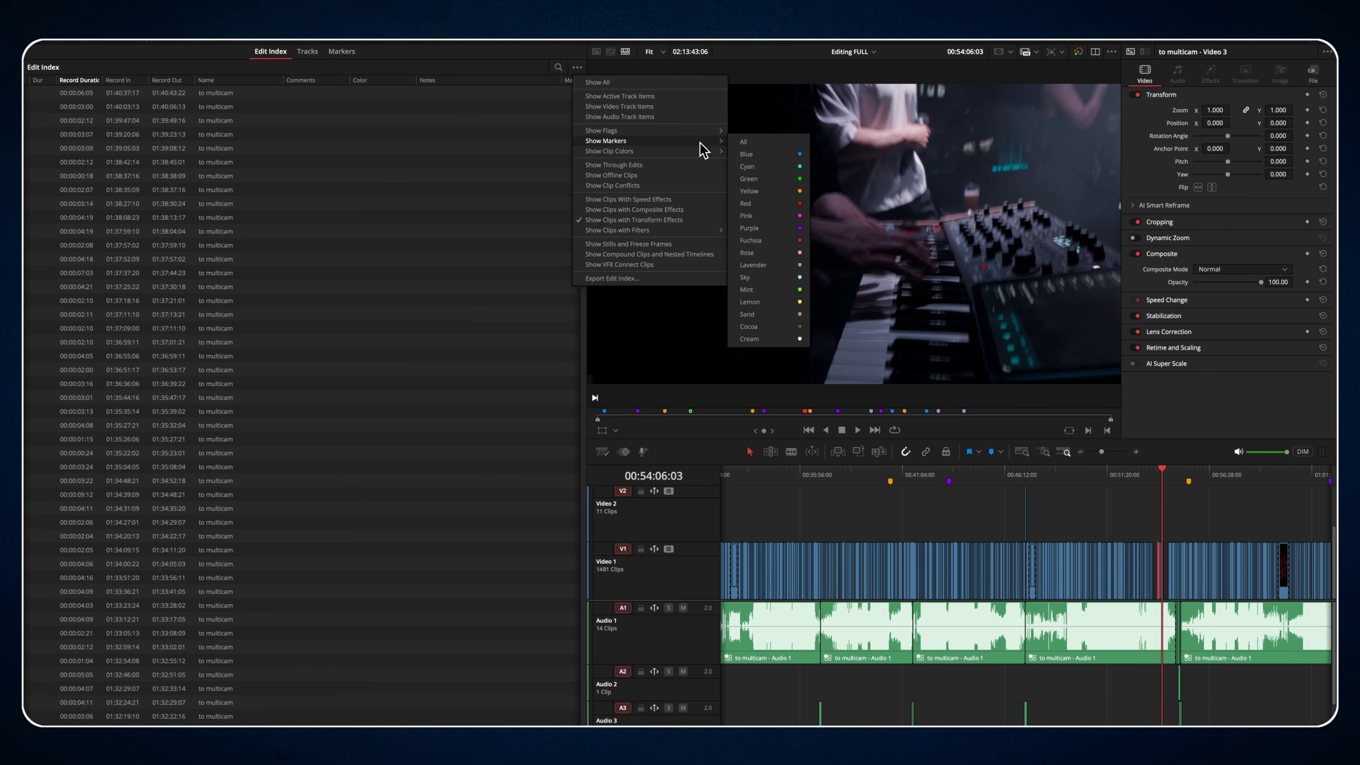
{"action": "left_click", "coordinate": [740, 153]}
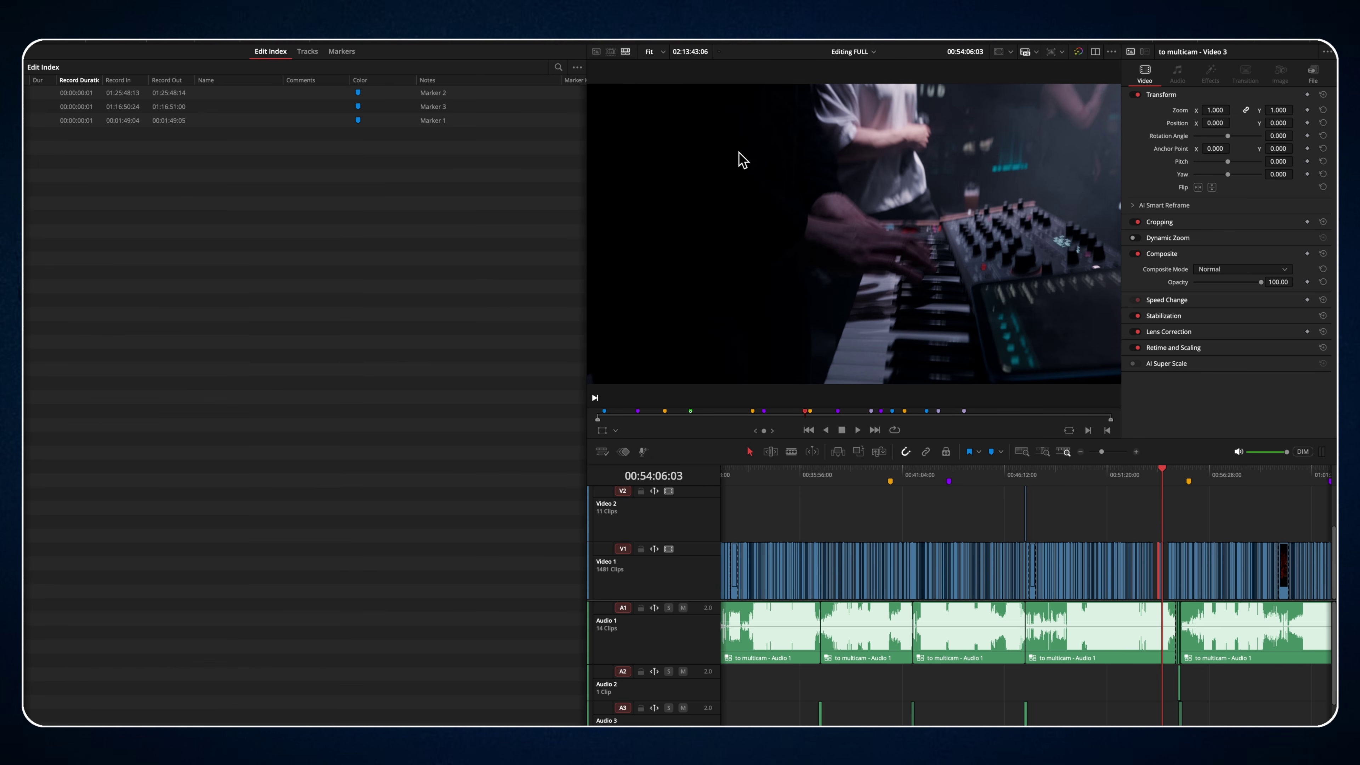
{"action": "left_click", "coordinate": [577, 67]}
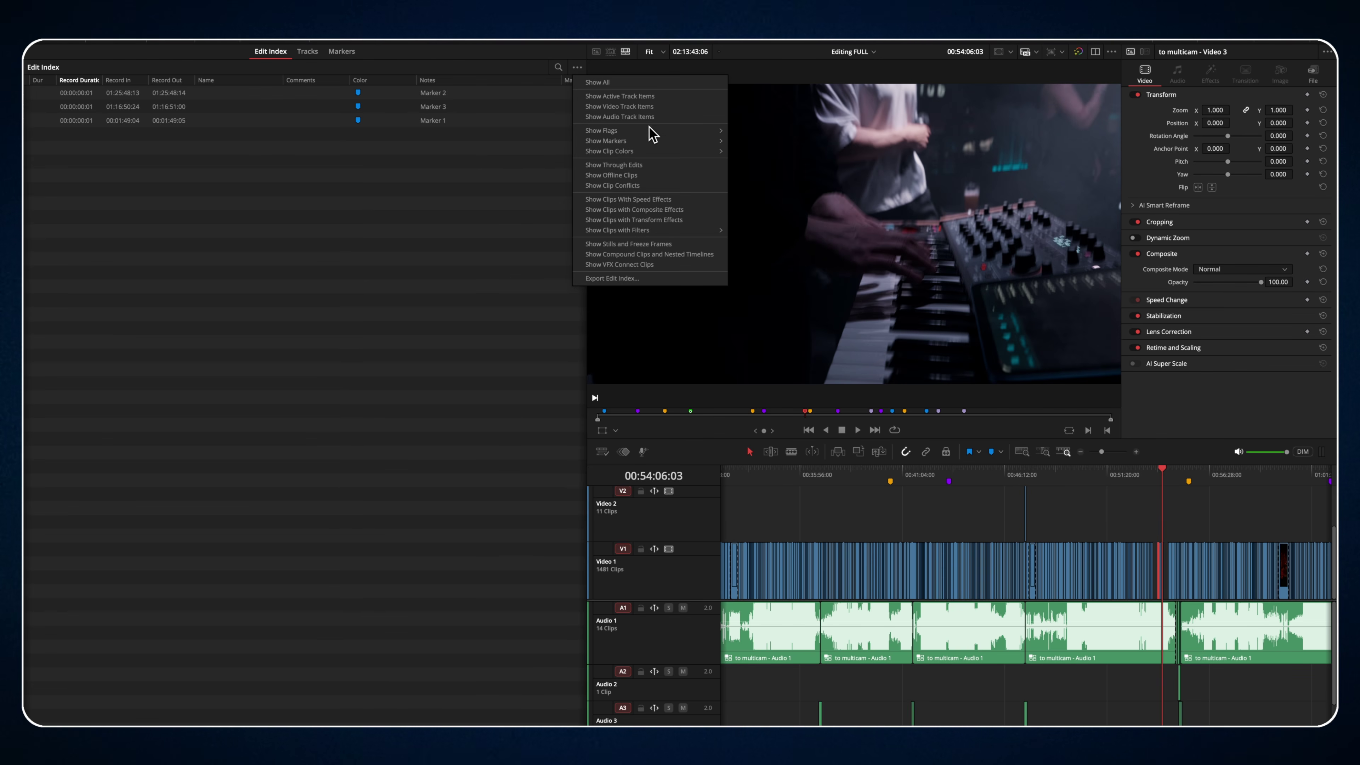
{"action": "mouse_move", "coordinate": [652, 140]}
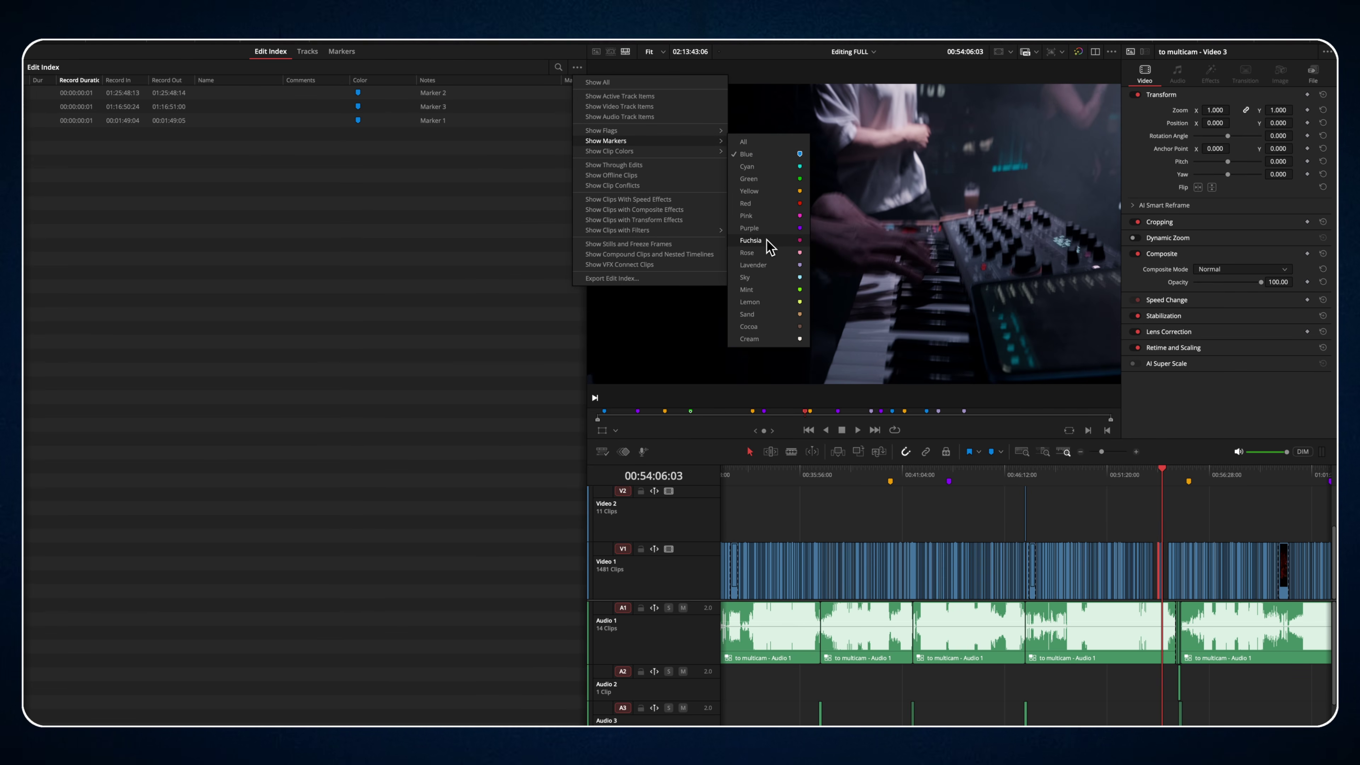
{"action": "left_click", "coordinate": [758, 180]}
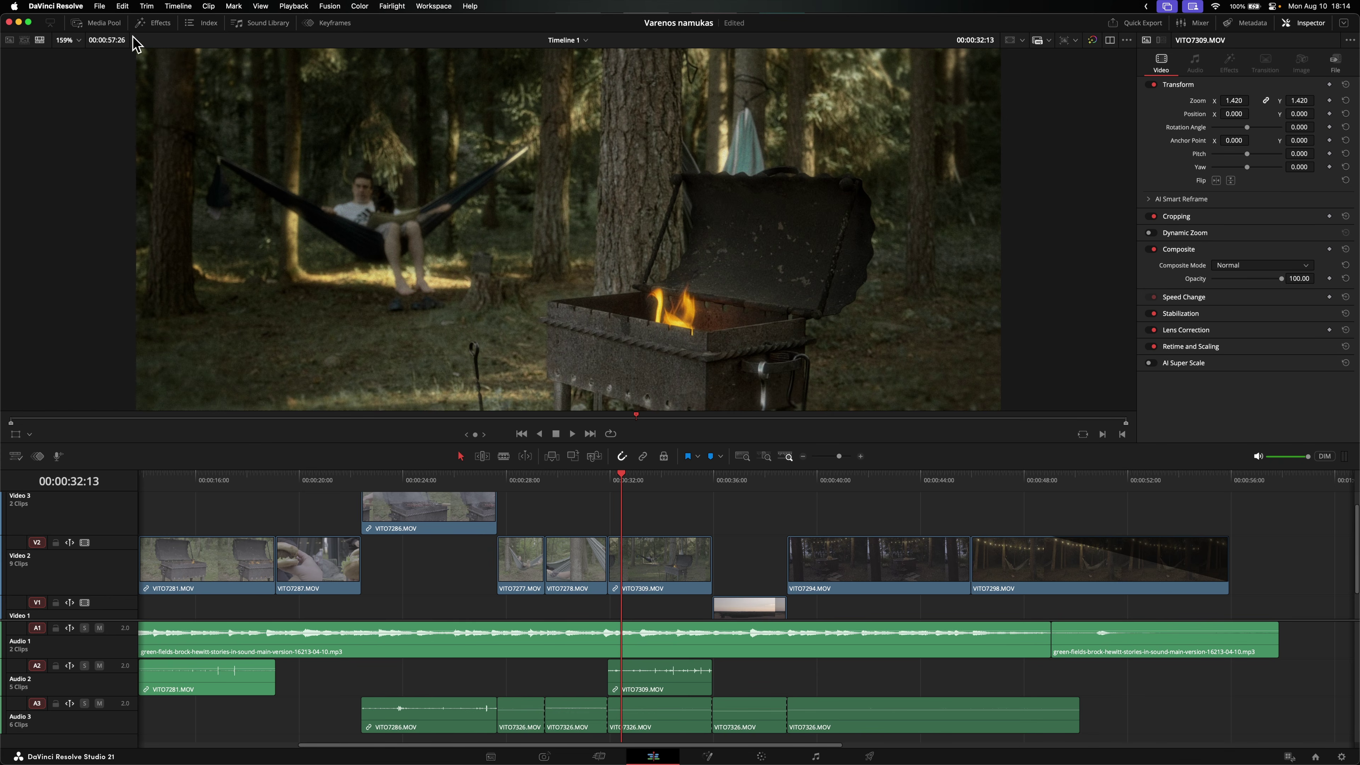
Open Media Management for the Varenos namukas project, look at the Clips options and set the scope to Timelines
{"action": "left_click", "coordinate": [100, 6]}
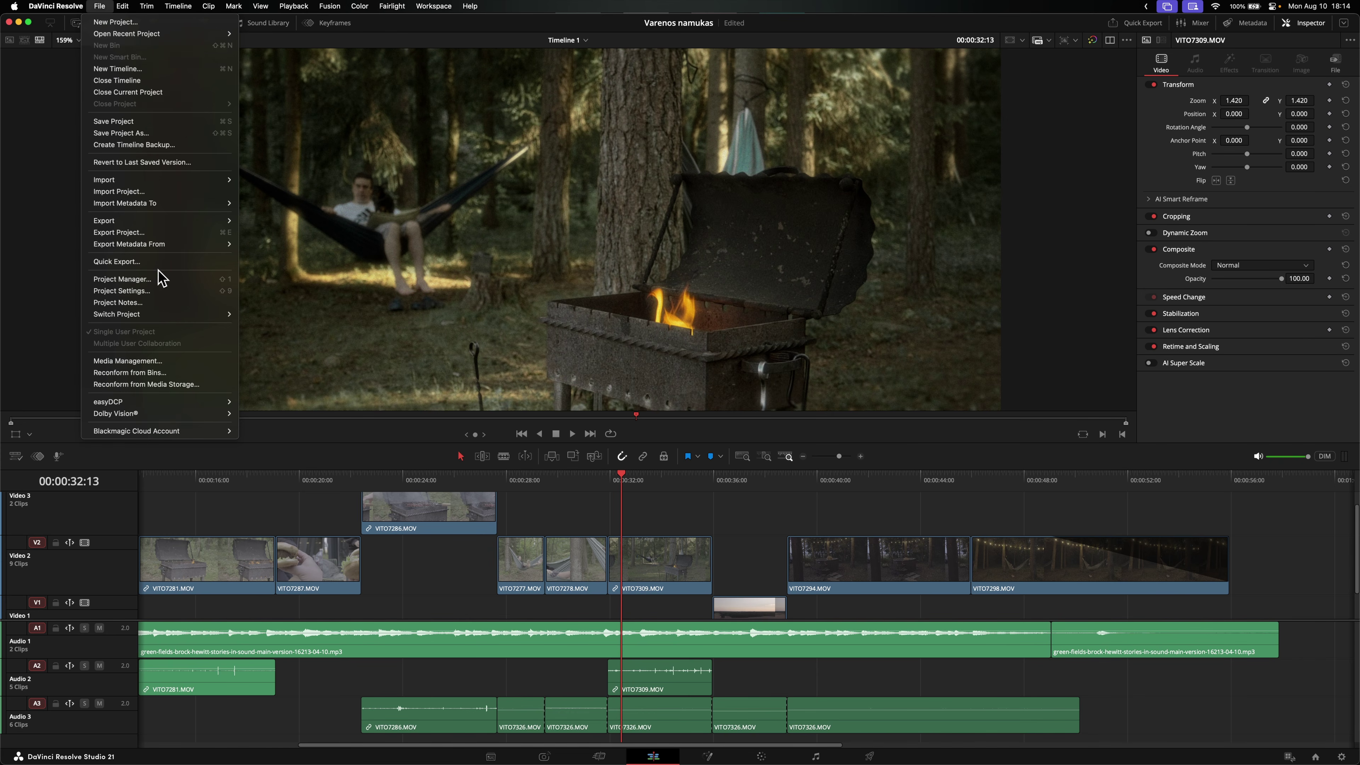
{"action": "left_click", "coordinate": [175, 360]}
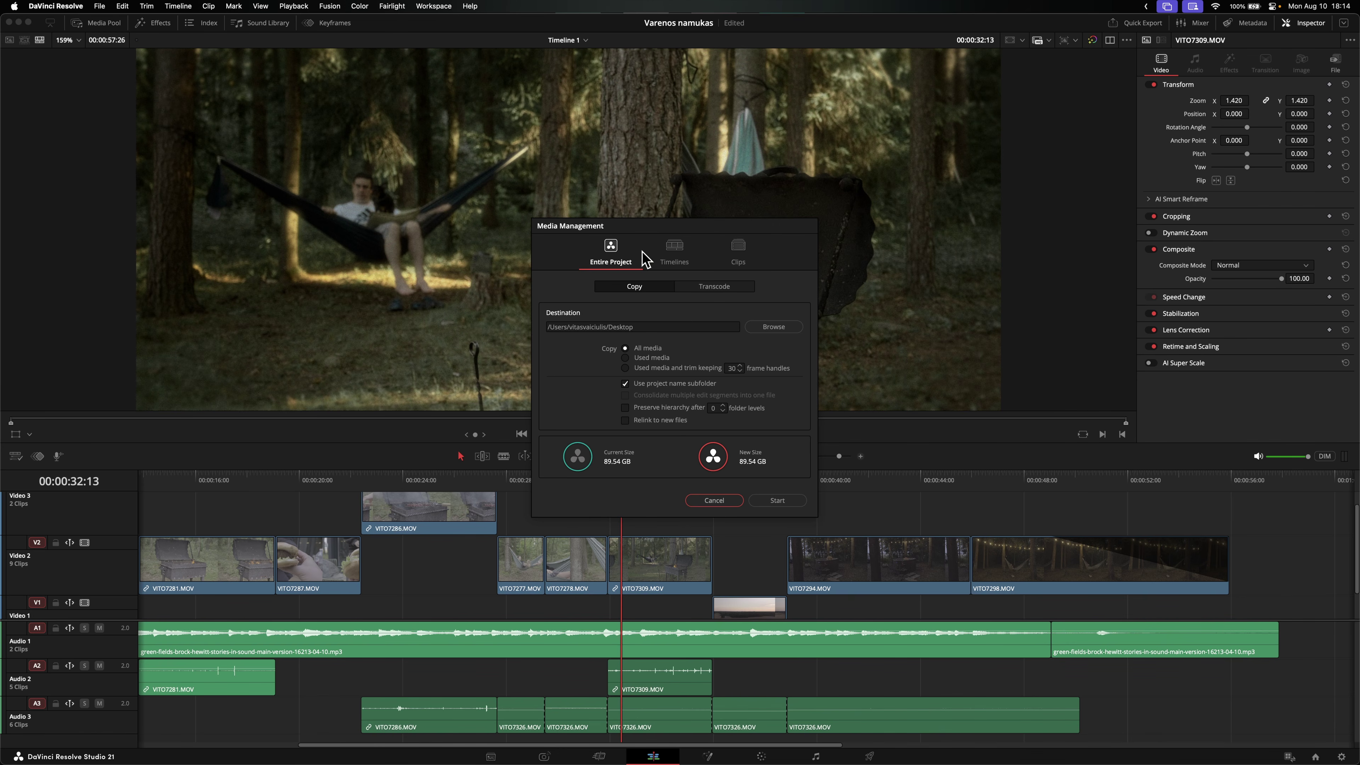
{"action": "left_click", "coordinate": [664, 256]}
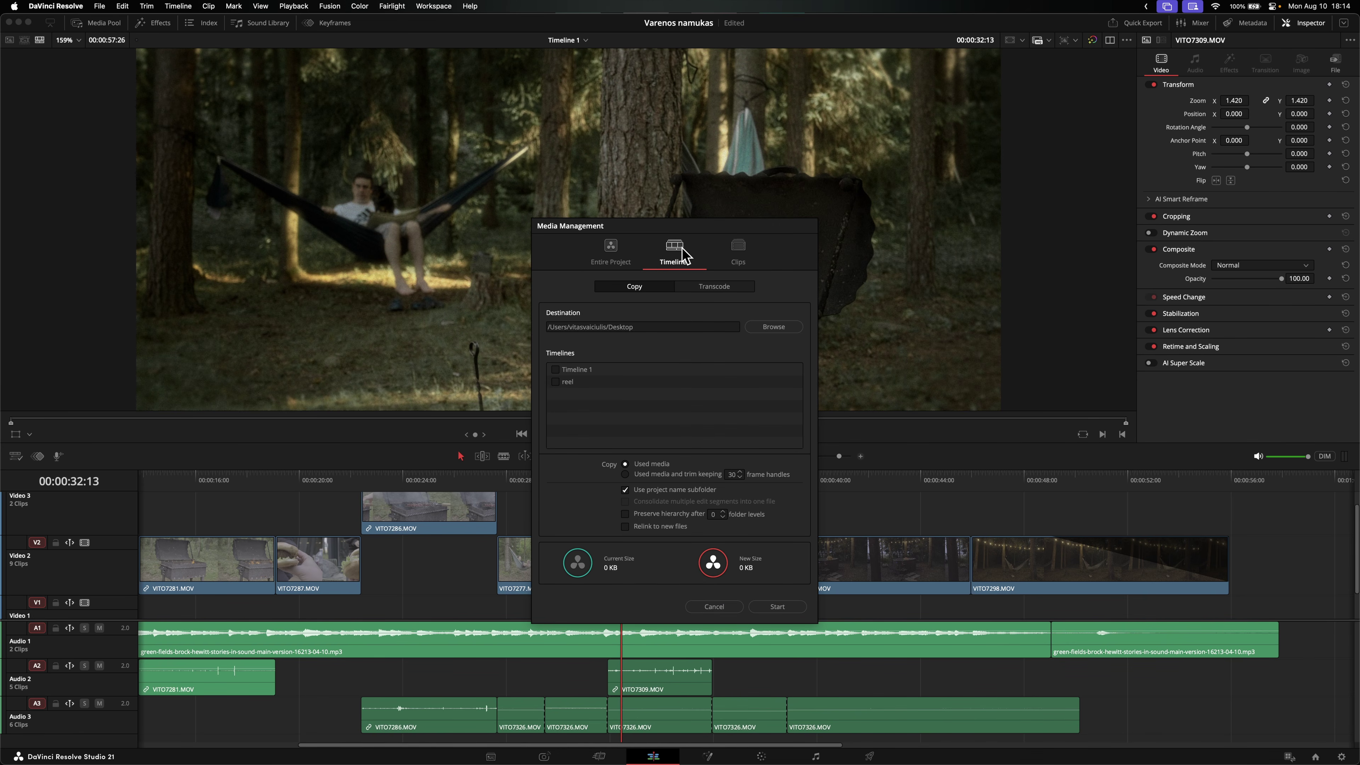
{"action": "left_click", "coordinate": [729, 256]}
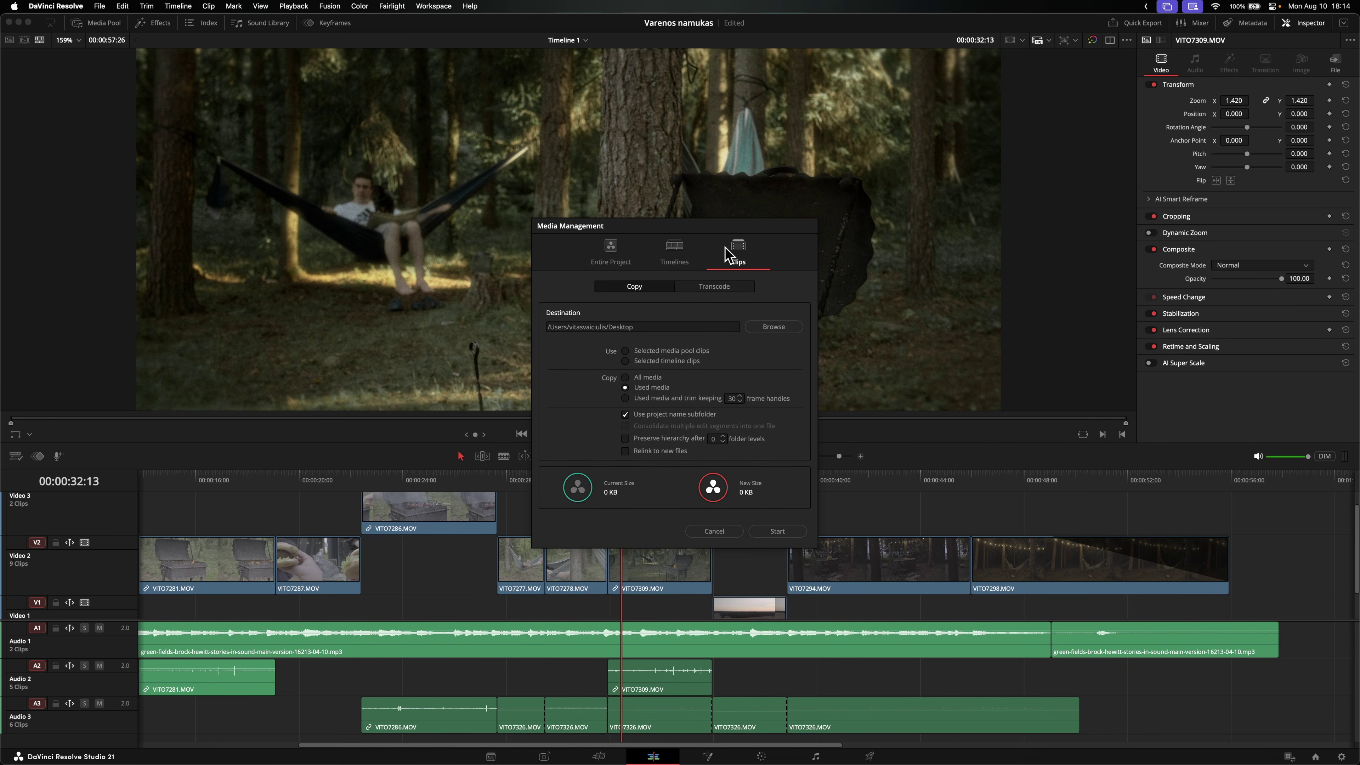
{"action": "left_click", "coordinate": [675, 247]}
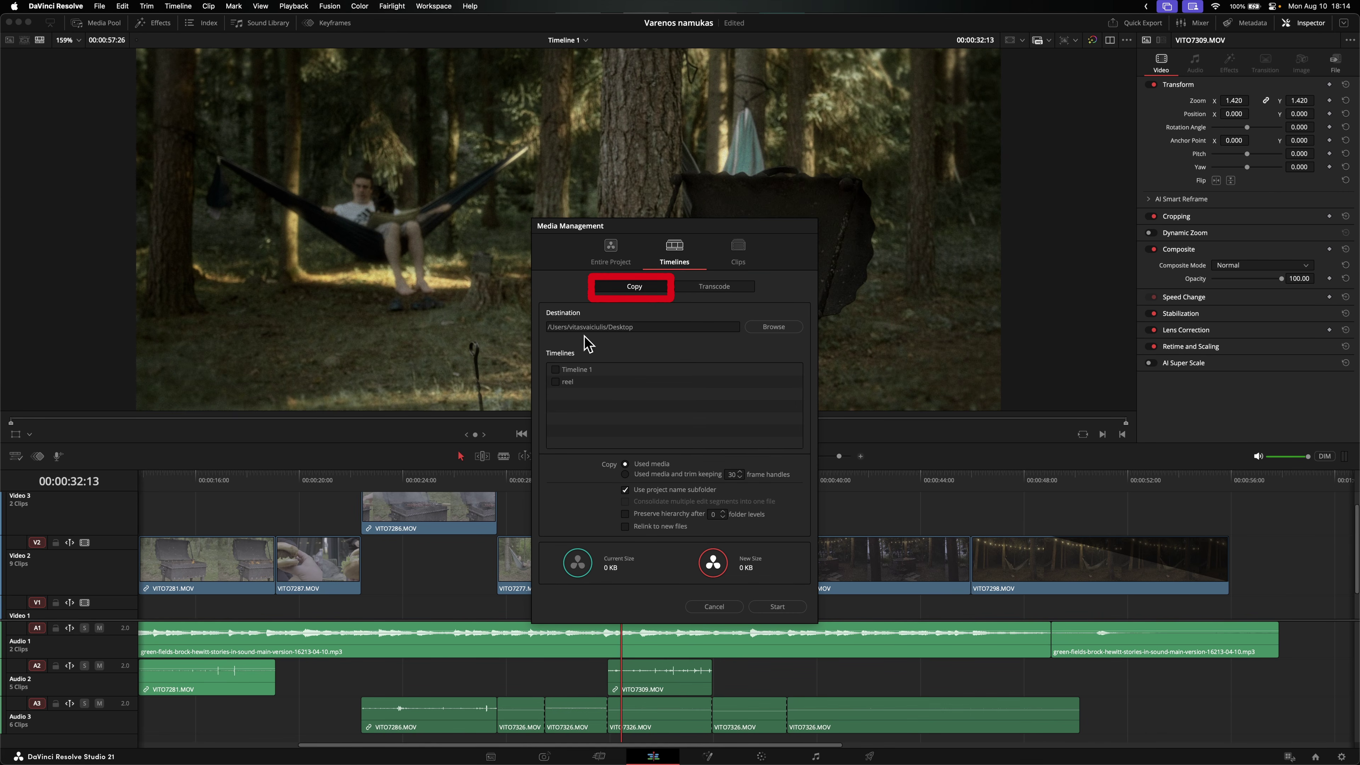
Copy Timeline 1 and reel to the desktop, trimming used media with 50 frame handles
{"action": "left_click", "coordinate": [556, 370]}
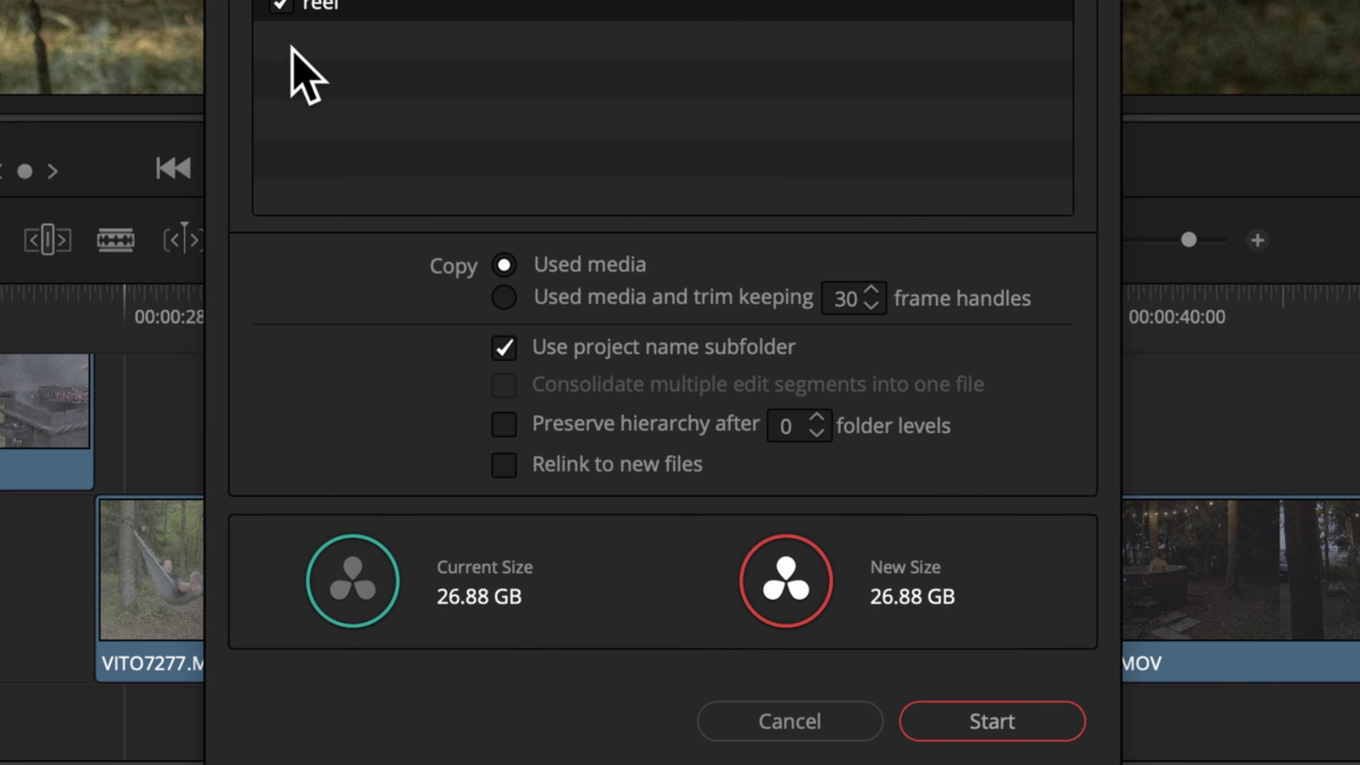
{"action": "left_click", "coordinate": [503, 298]}
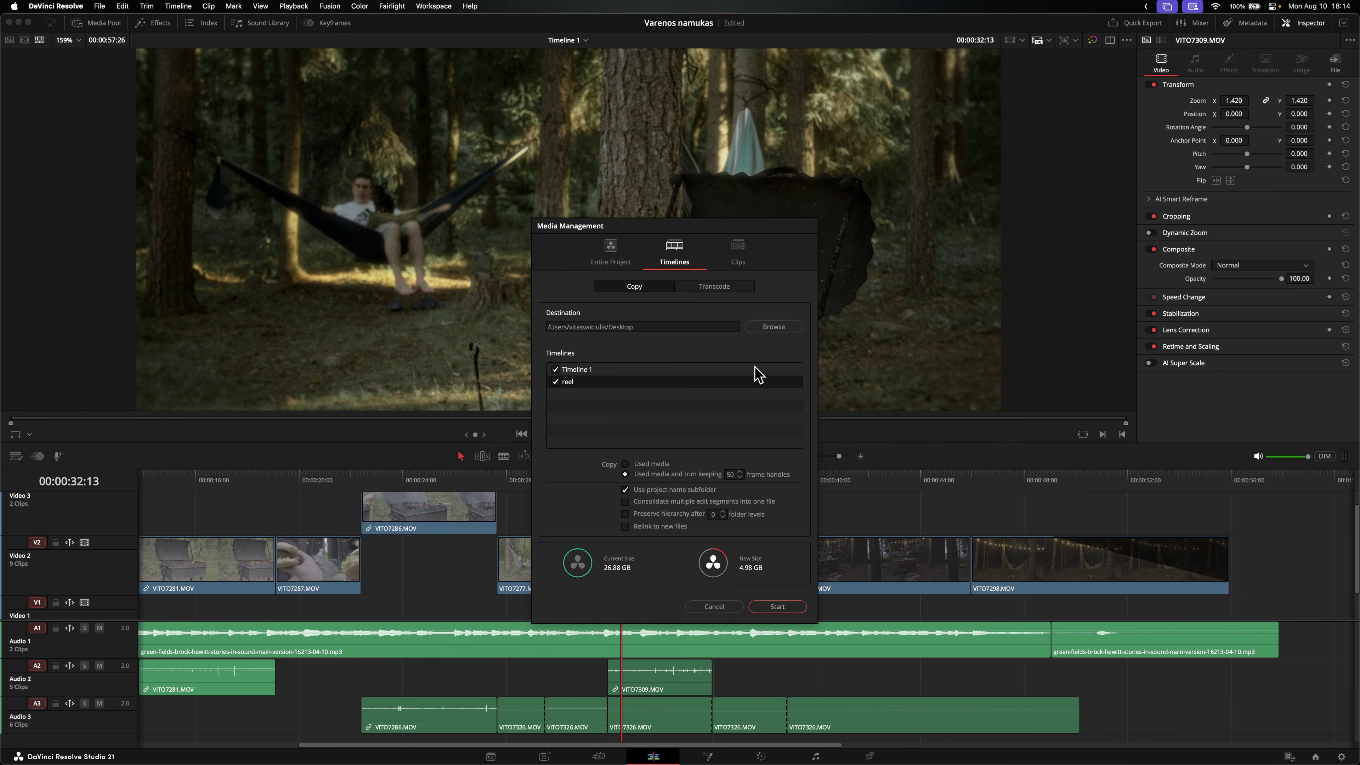
{"action": "left_click", "coordinate": [779, 607]}
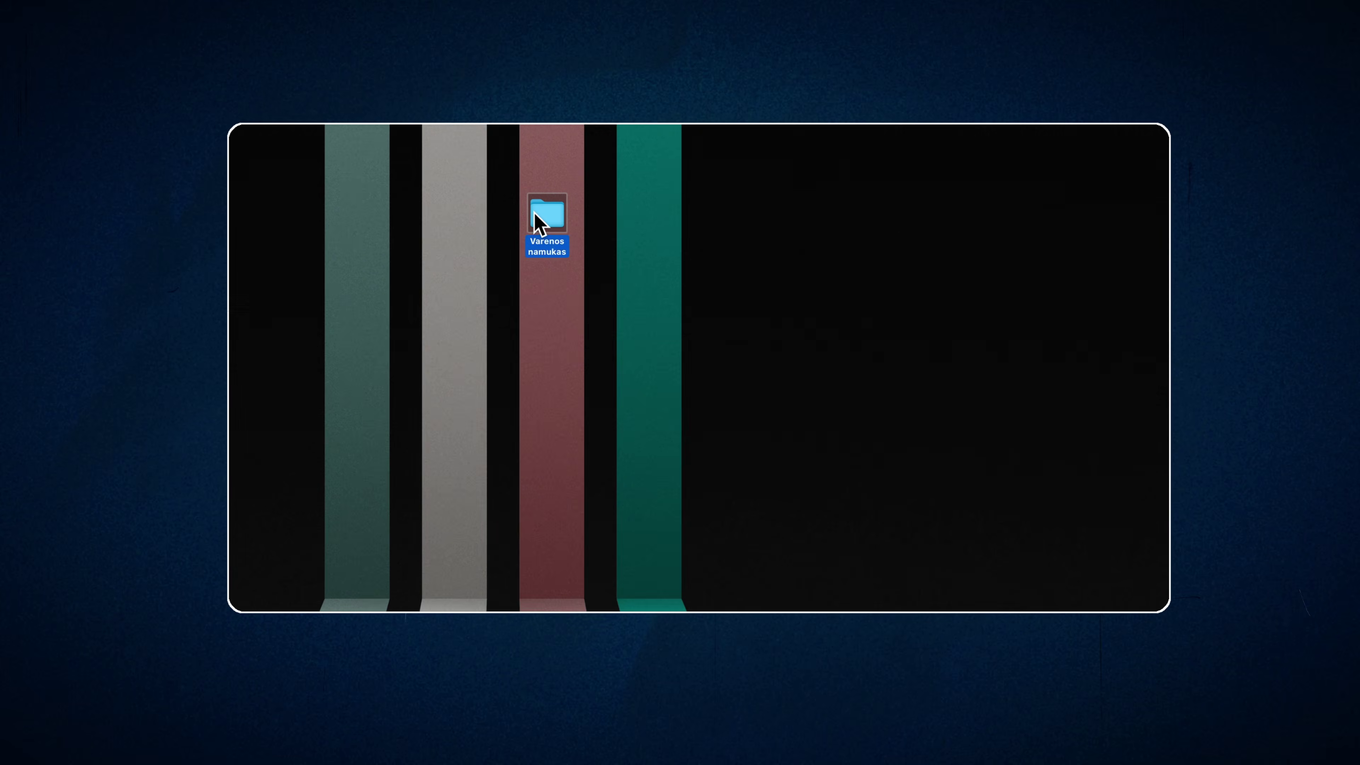
Open the copied Varenos namukas folder and inspect its media files, Timeline 1.drt and reel.drt
{"action": "double_click", "coordinate": [541, 217]}
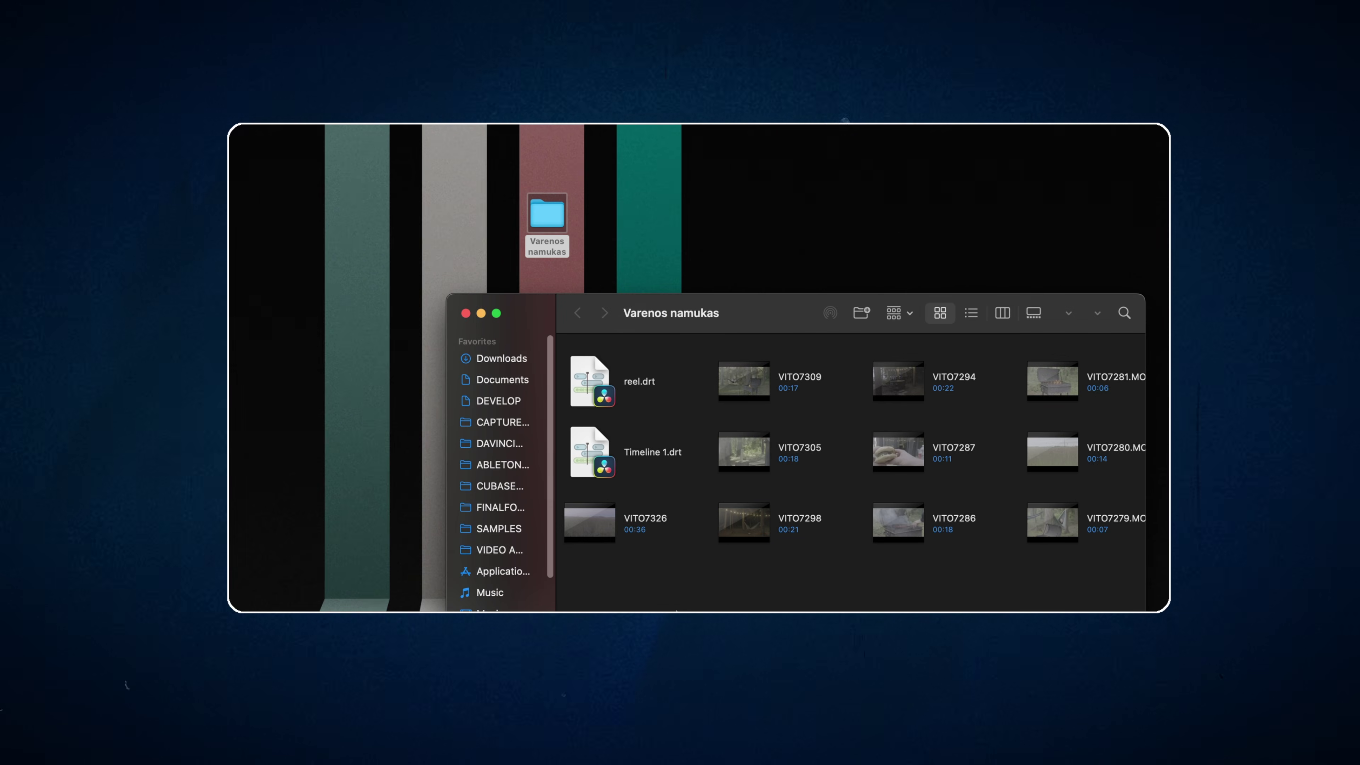
{"action": "scroll", "coordinate": [852, 450], "scroll_direction": "right", "scroll_amount": 5}
{"action": "scroll", "coordinate": [852, 450], "scroll_direction": "left", "scroll_amount": 5}
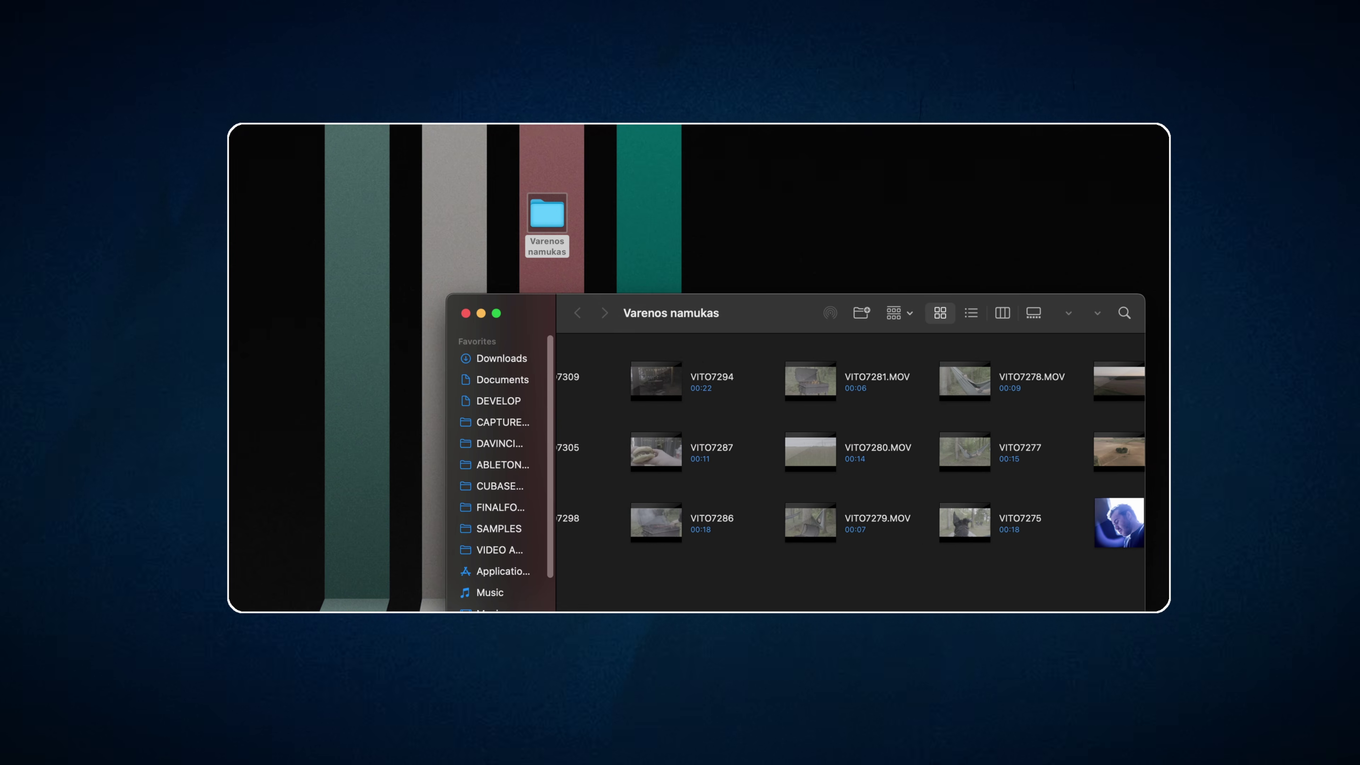
{"action": "left_click", "coordinate": [597, 450]}
{"action": "left_click", "coordinate": [598, 394]}
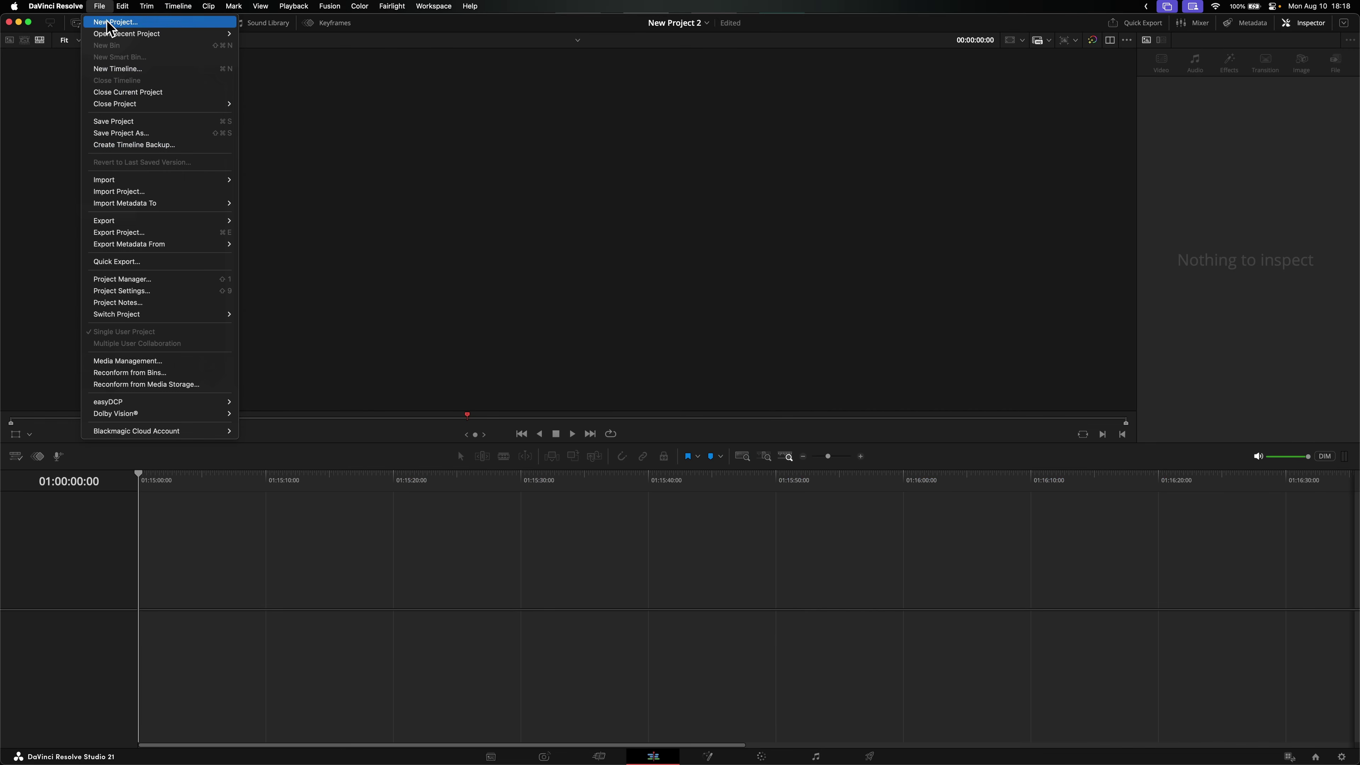
Import Timeline 1.drt from the Varenos namukas folder into New Project 2, keeping the default import settings
{"action": "mouse_move", "coordinate": [152, 181]}
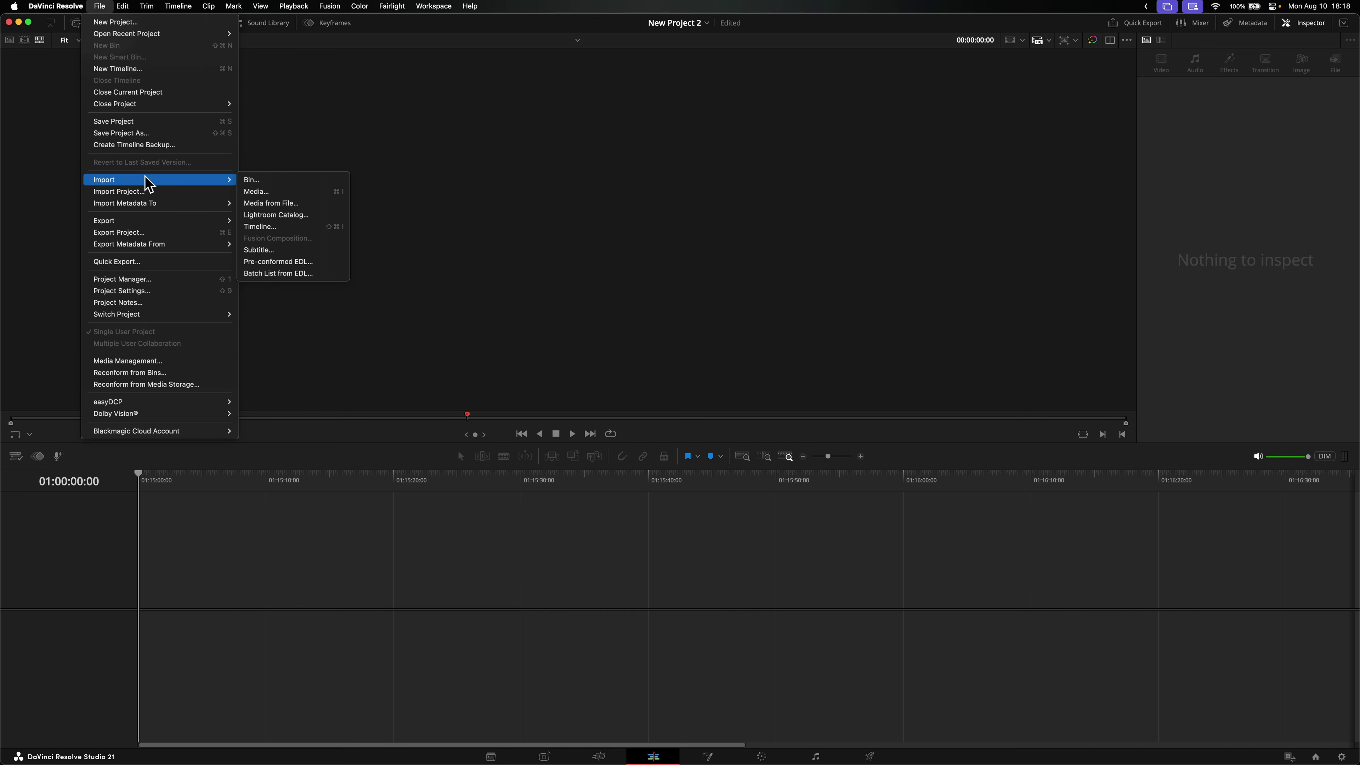
{"action": "left_click", "coordinate": [287, 227]}
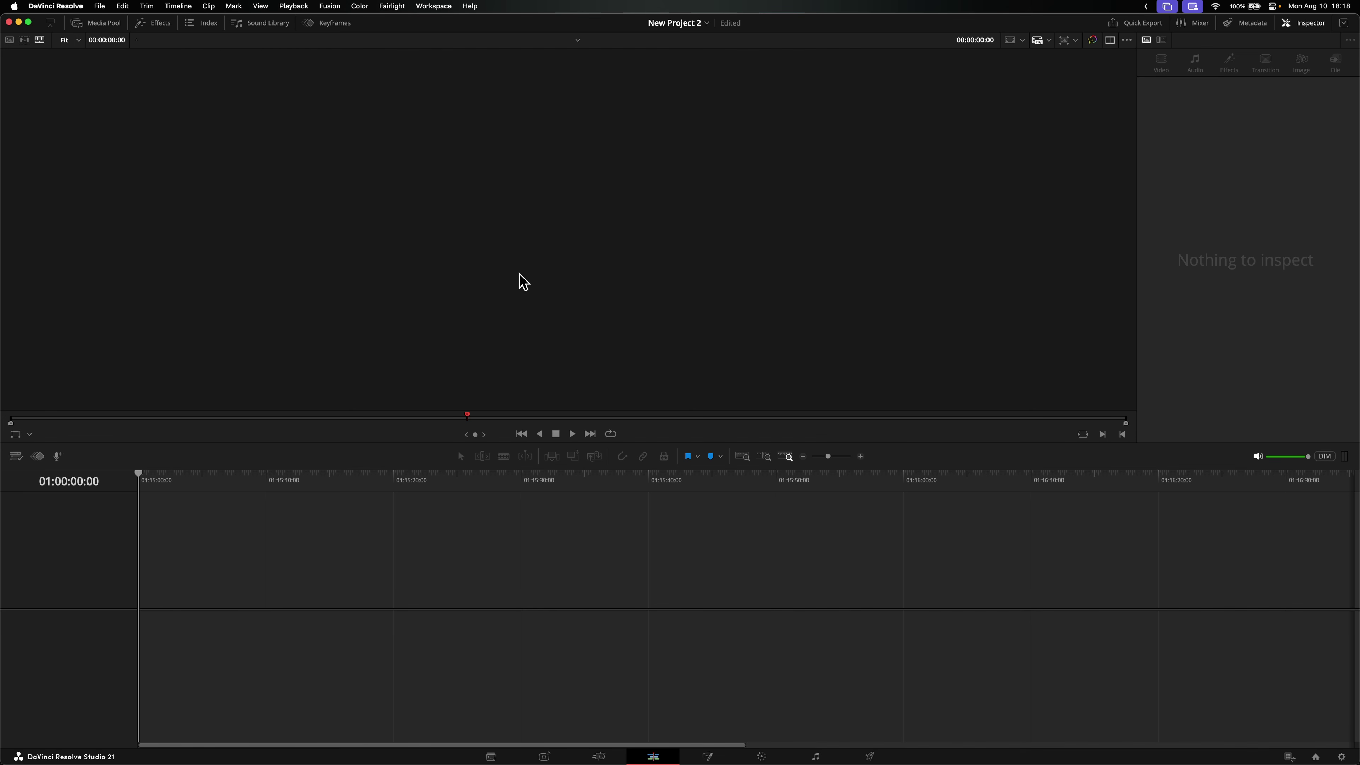
{"action": "scroll", "coordinate": [562, 279], "scroll_direction": "down", "scroll_amount": 5}
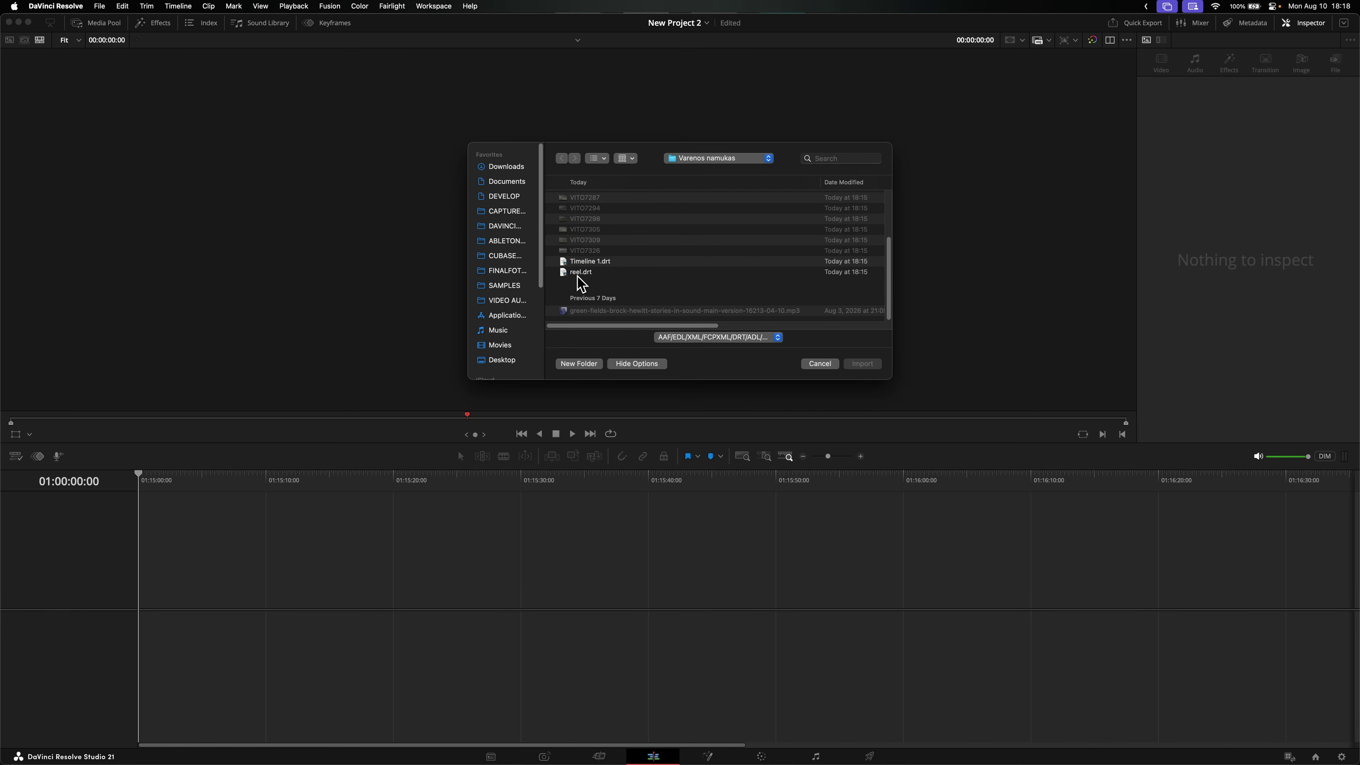
{"action": "left_click", "coordinate": [598, 263]}
{"action": "left_click", "coordinate": [863, 364]}
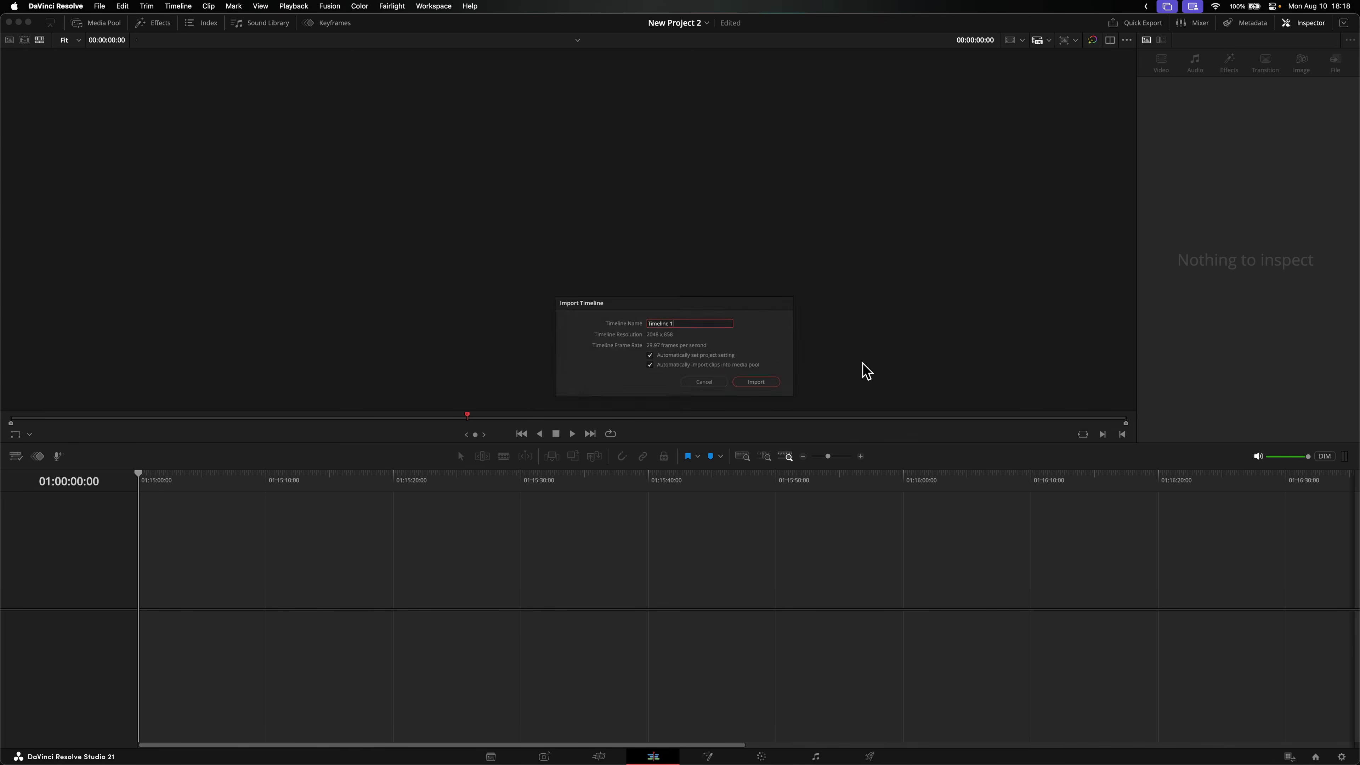
{"action": "left_click", "coordinate": [792, 390]}
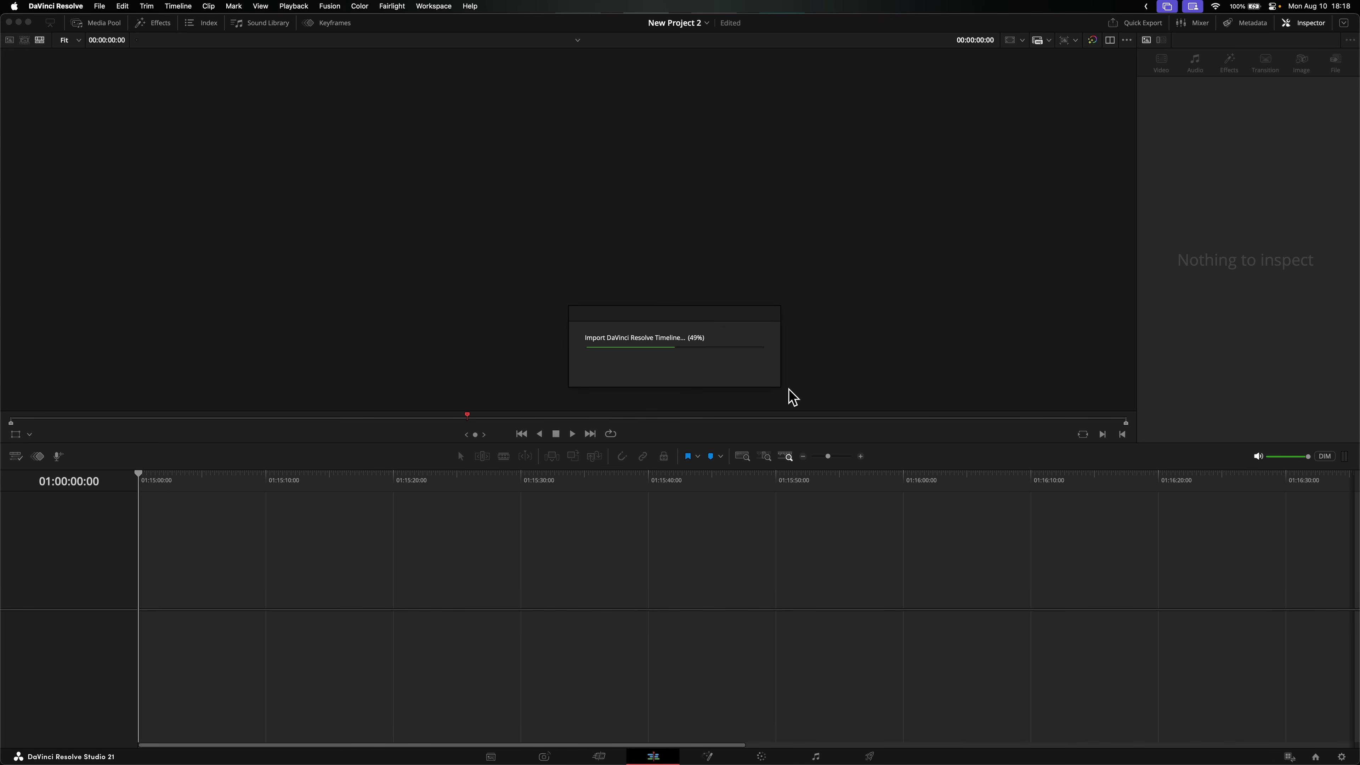
Extend the VITO7286.MOV clip on Video 3 at its end and its start, using the available handles
{"action": "left_click_drag", "start_coordinate": [855, 503], "coordinate": [1092, 510]}
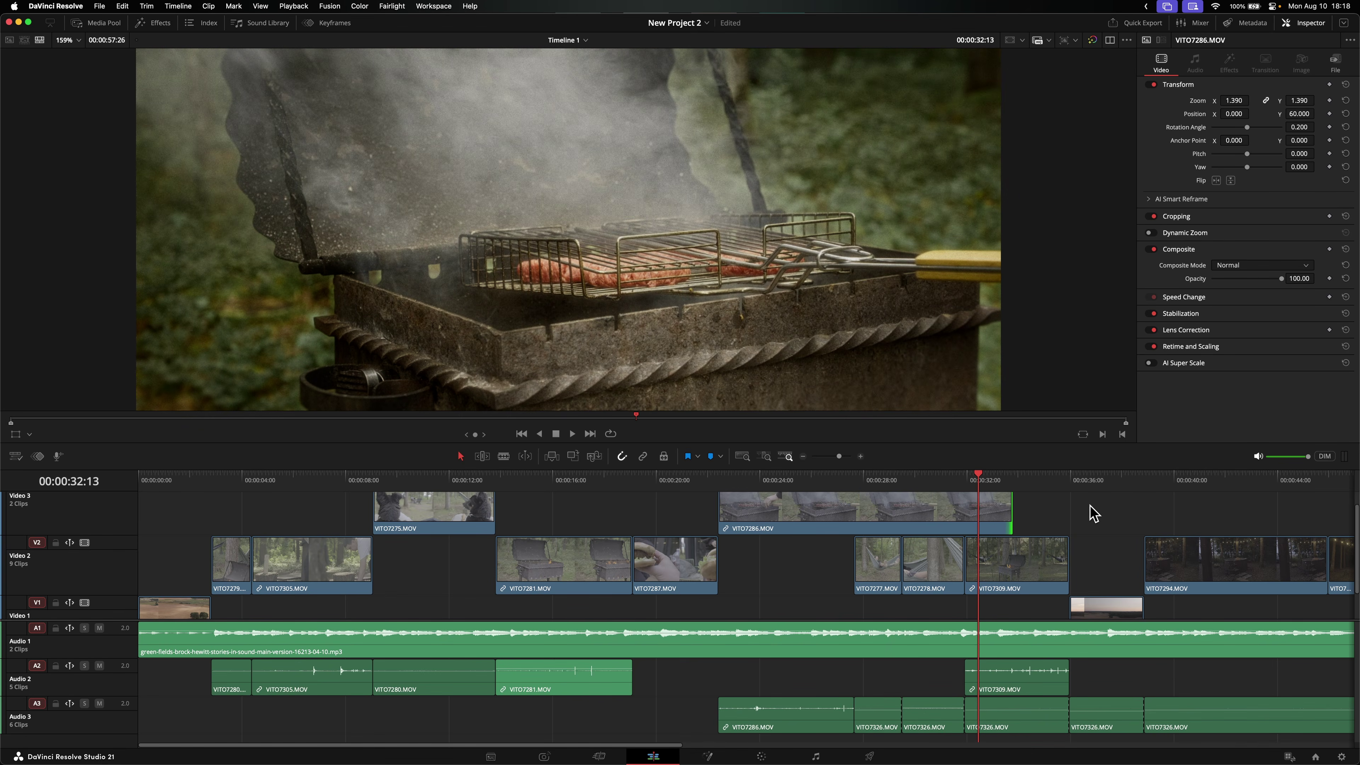
{"action": "left_click", "coordinate": [749, 527]}
{"action": "left_click_drag", "start_coordinate": [723, 506], "coordinate": [568, 510]}
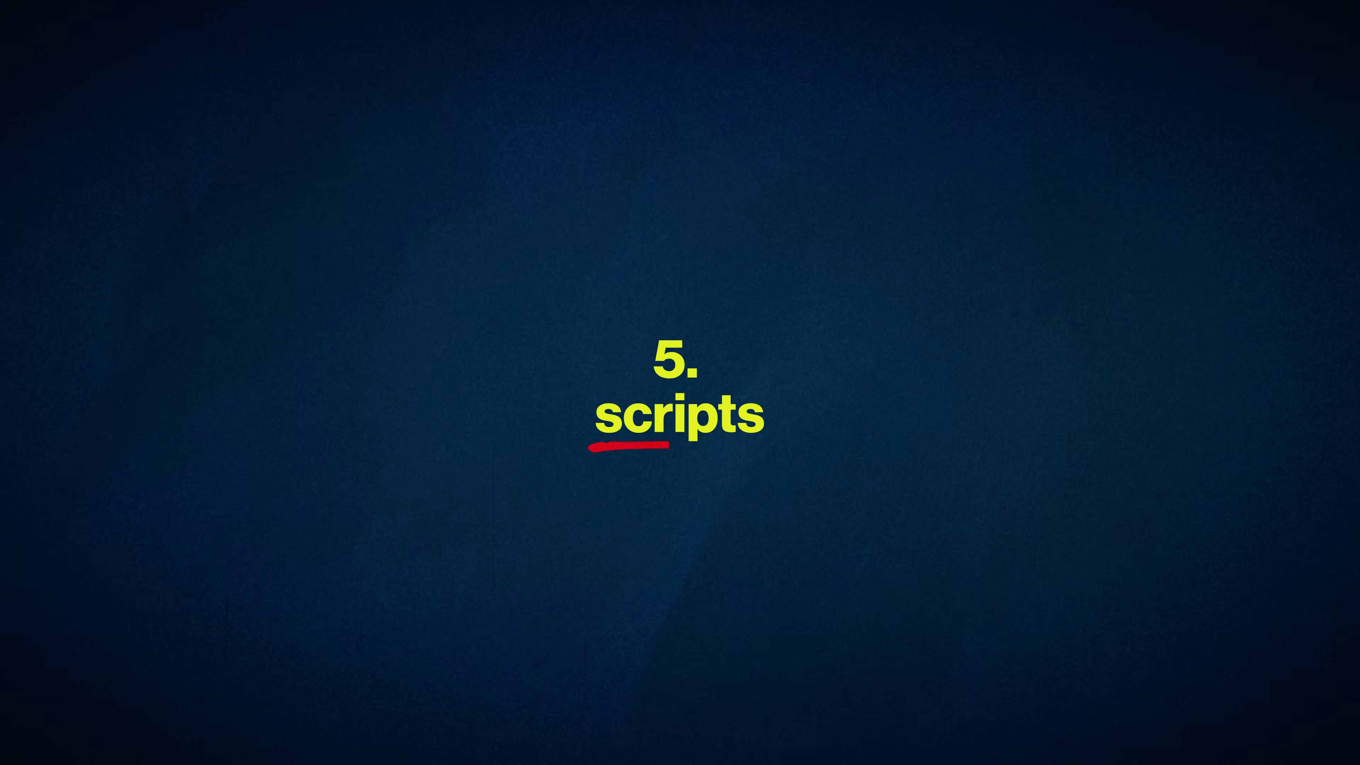
Open the BeatEdit script and look through its output options, such as creating timeline markers or clip markers
{"action": "left_click", "coordinate": [897, 43]}
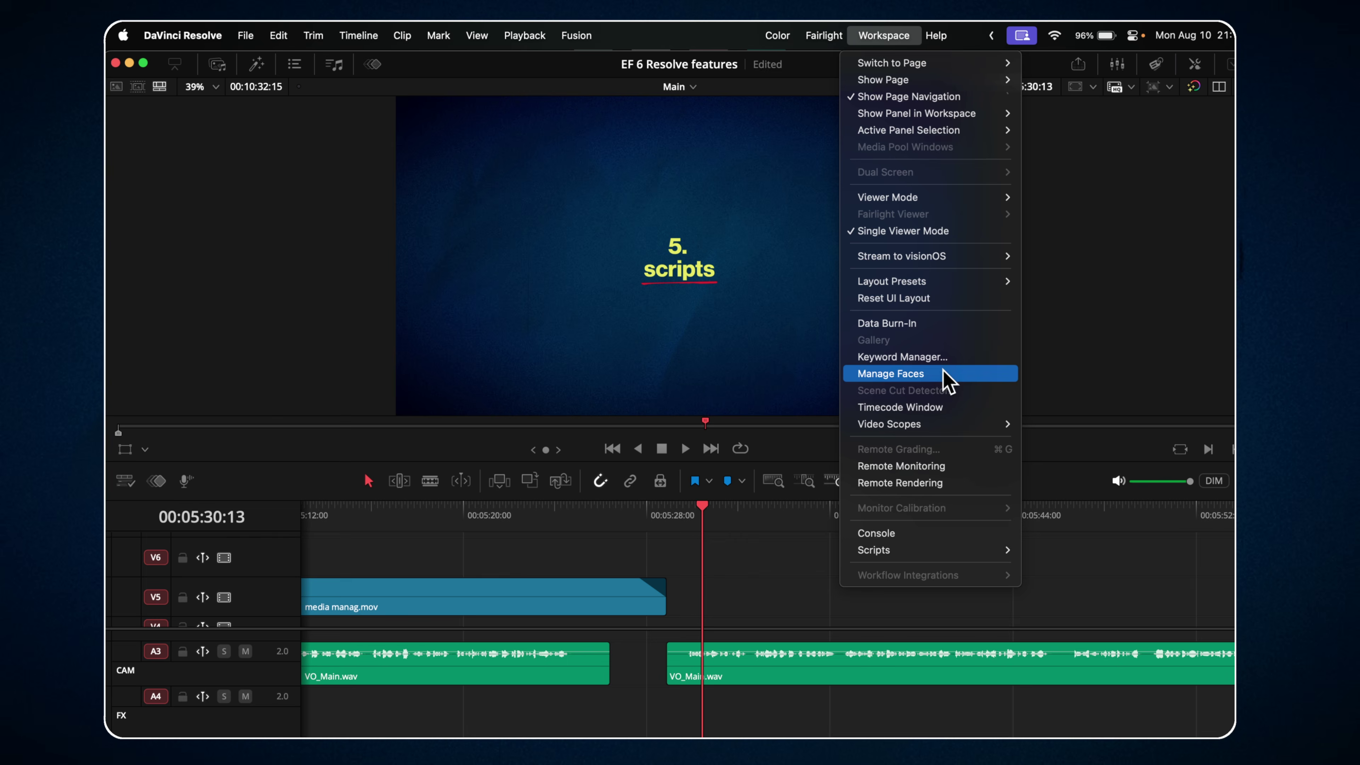
{"action": "mouse_move", "coordinate": [950, 551]}
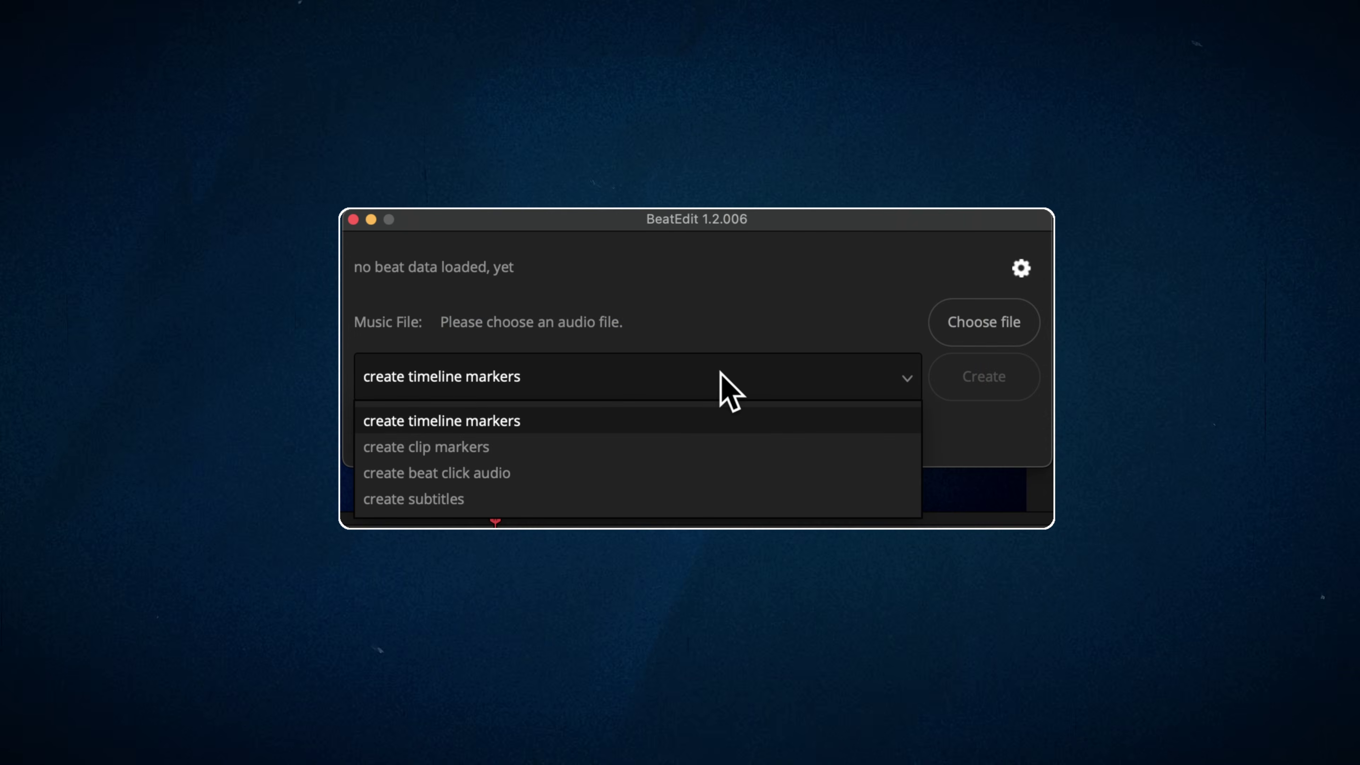
{"action": "left_click", "coordinate": [705, 448]}
{"action": "left_click", "coordinate": [699, 385]}
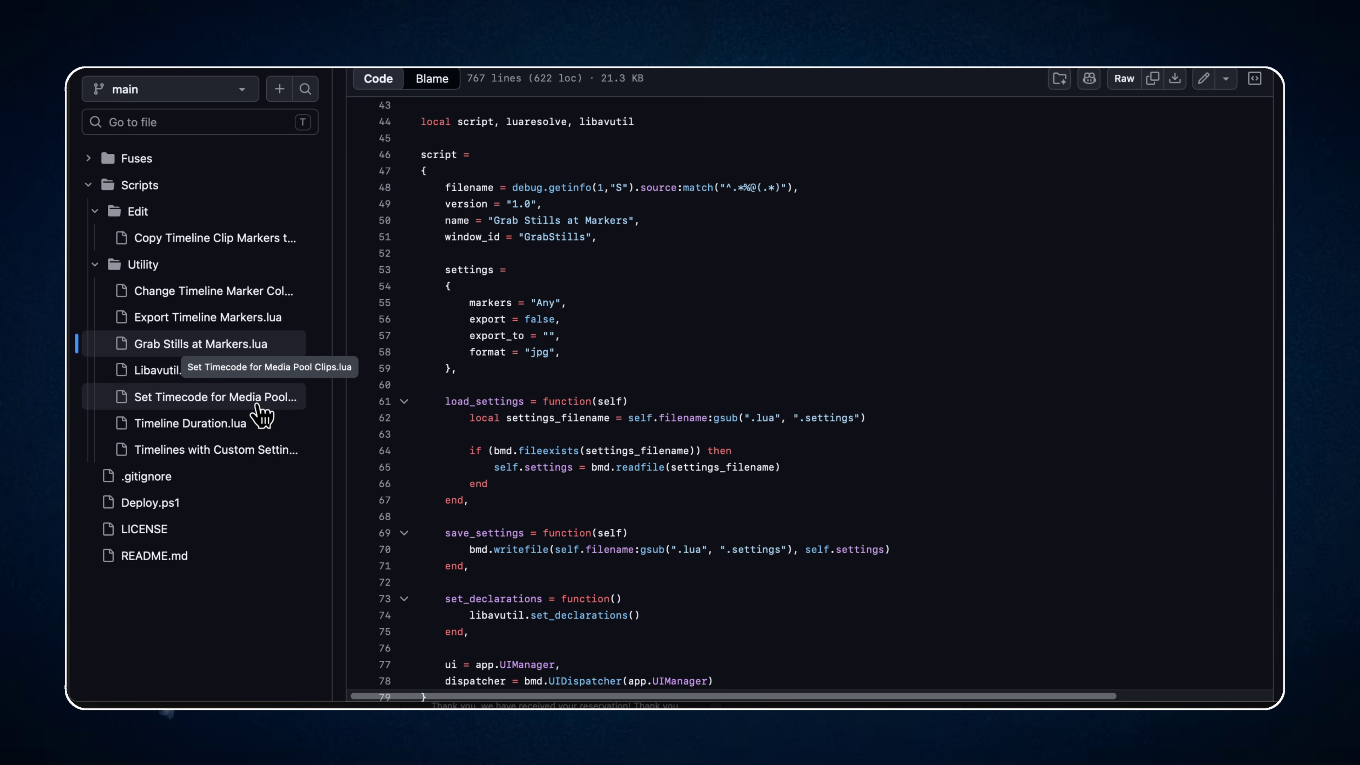
Browse the DaVinci Resolve script repositories on GitHub, including X-Raym's marker, grading and timeline scripts
{"action": "left_click", "coordinate": [241, 453]}
{"action": "scroll", "coordinate": [895, 385], "scroll_direction": "down", "scroll_amount": 5}
{"action": "scroll", "coordinate": [896, 385], "scroll_direction": "down", "scroll_amount": 20}
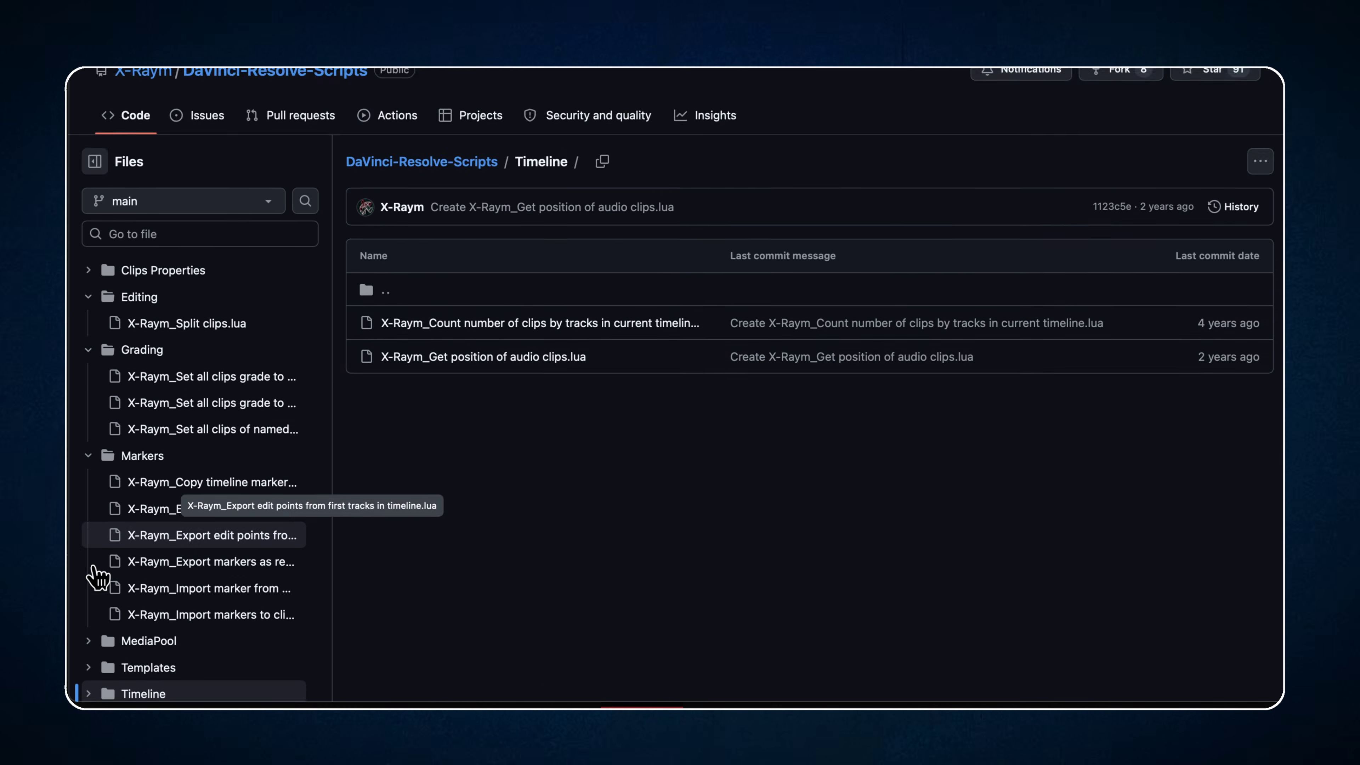
{"action": "scroll", "coordinate": [99, 577], "scroll_direction": "down", "scroll_amount": 3}
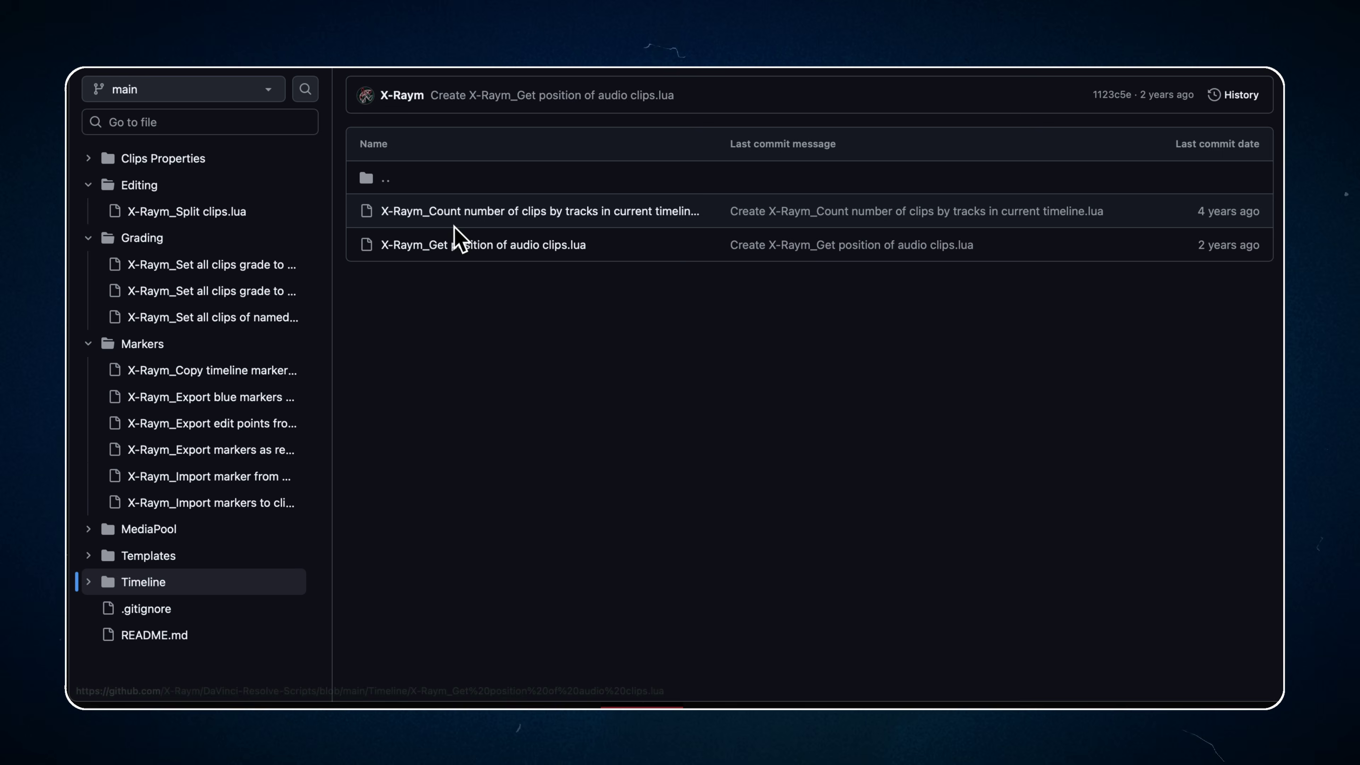
{"action": "left_click", "coordinate": [465, 221]}
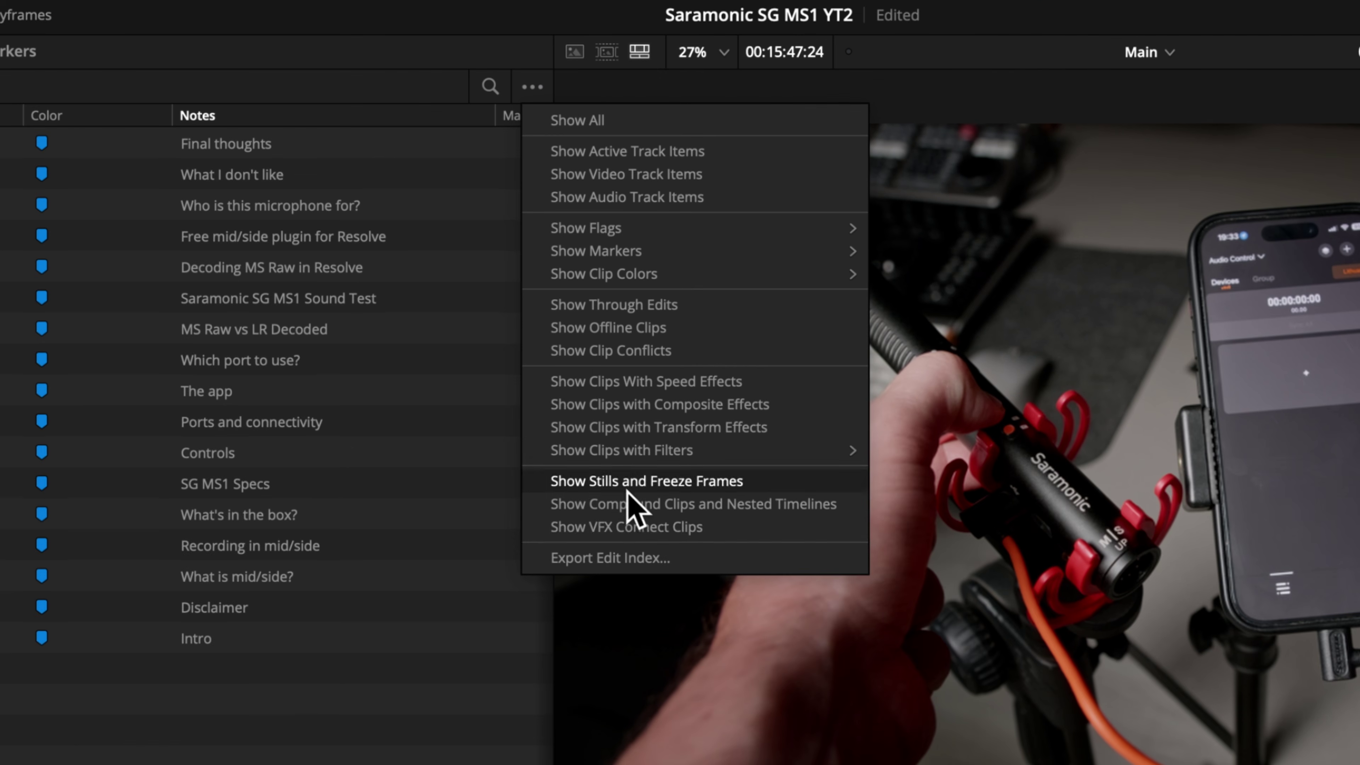
Export the marker edit index and delete the EDL Clip Name and Marker Keywords columns from the exported Timestamps table
{"action": "left_click", "coordinate": [690, 558]}
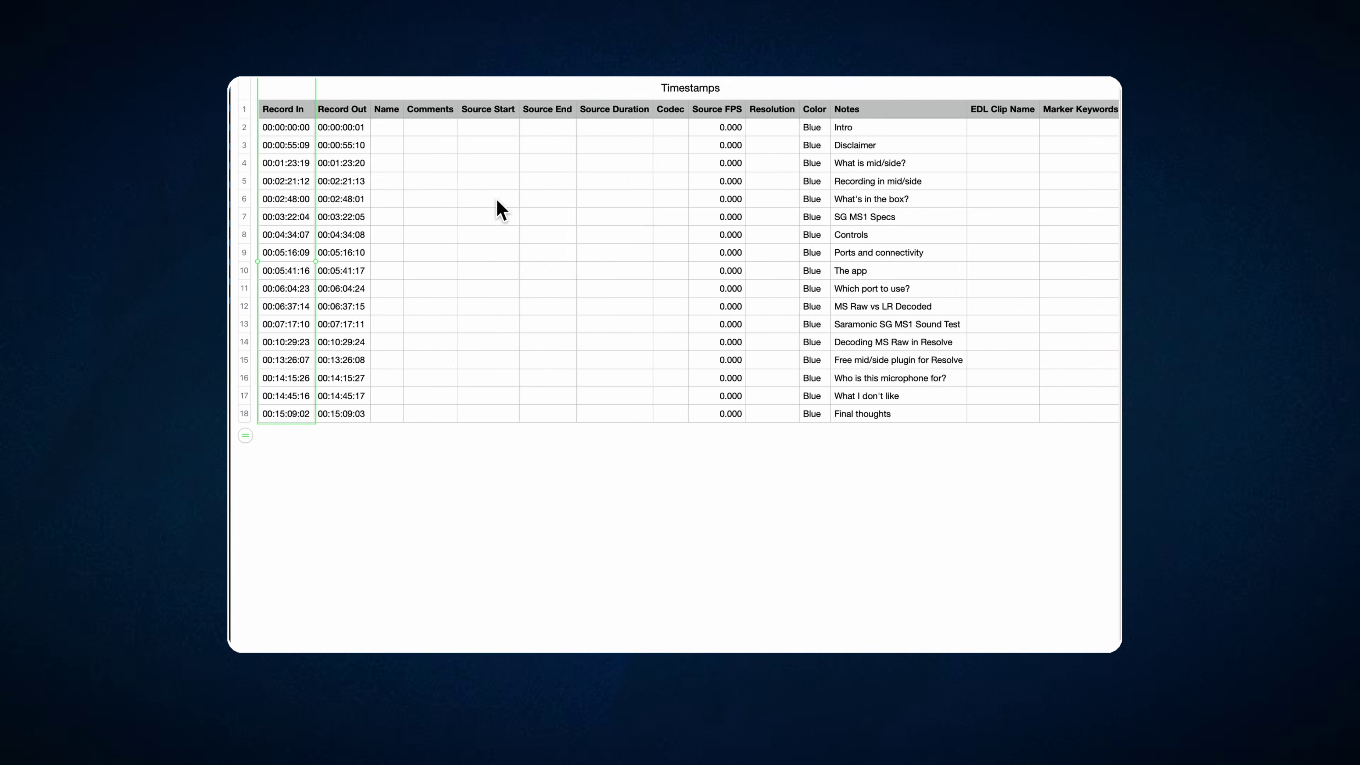
{"action": "right_click", "coordinate": [592, 112]}
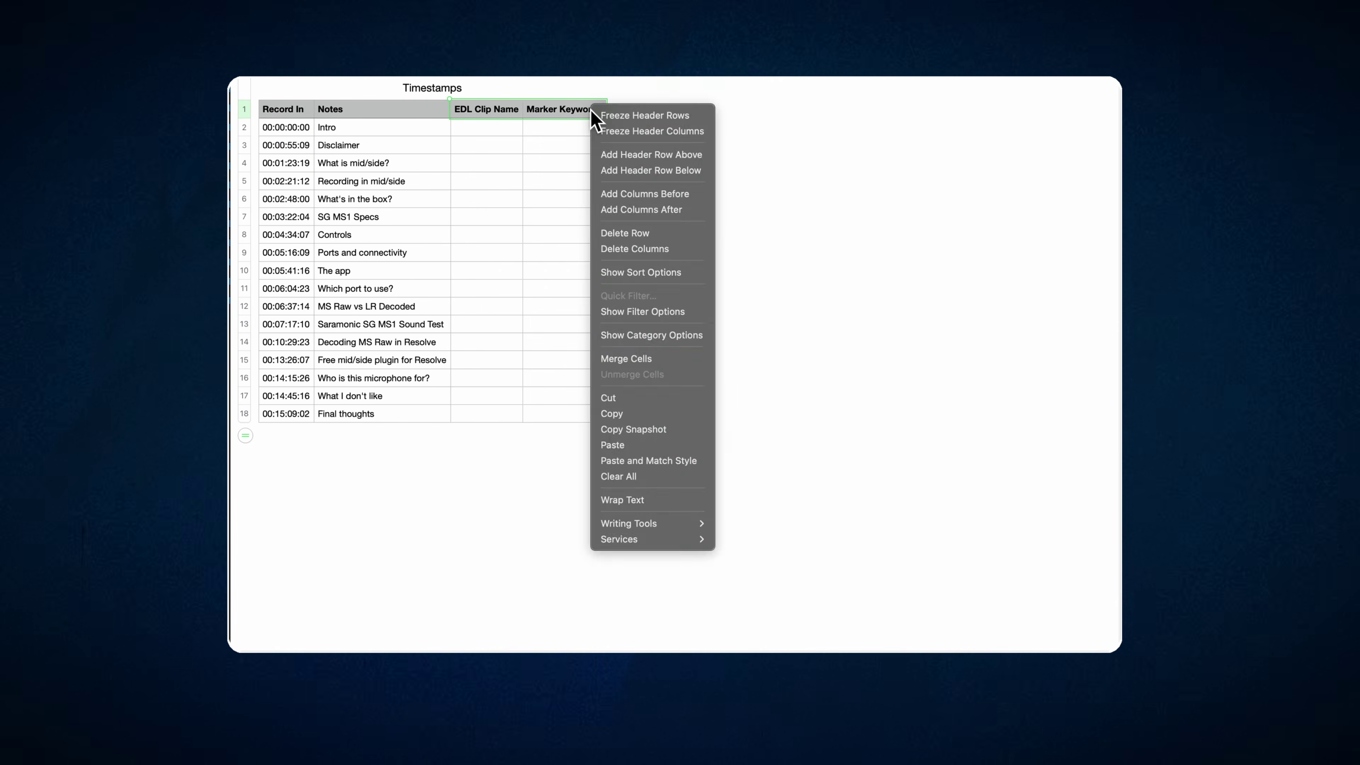
{"action": "left_click", "coordinate": [634, 249]}
Enter the first two marker times in the Timestamps table as 00:00 and 00:55
{"action": "type", "text": "00:00"}
{"action": "key", "text": "Return"}
{"action": "type", "text": "00:55"}
{"action": "key", "text": "Return"}
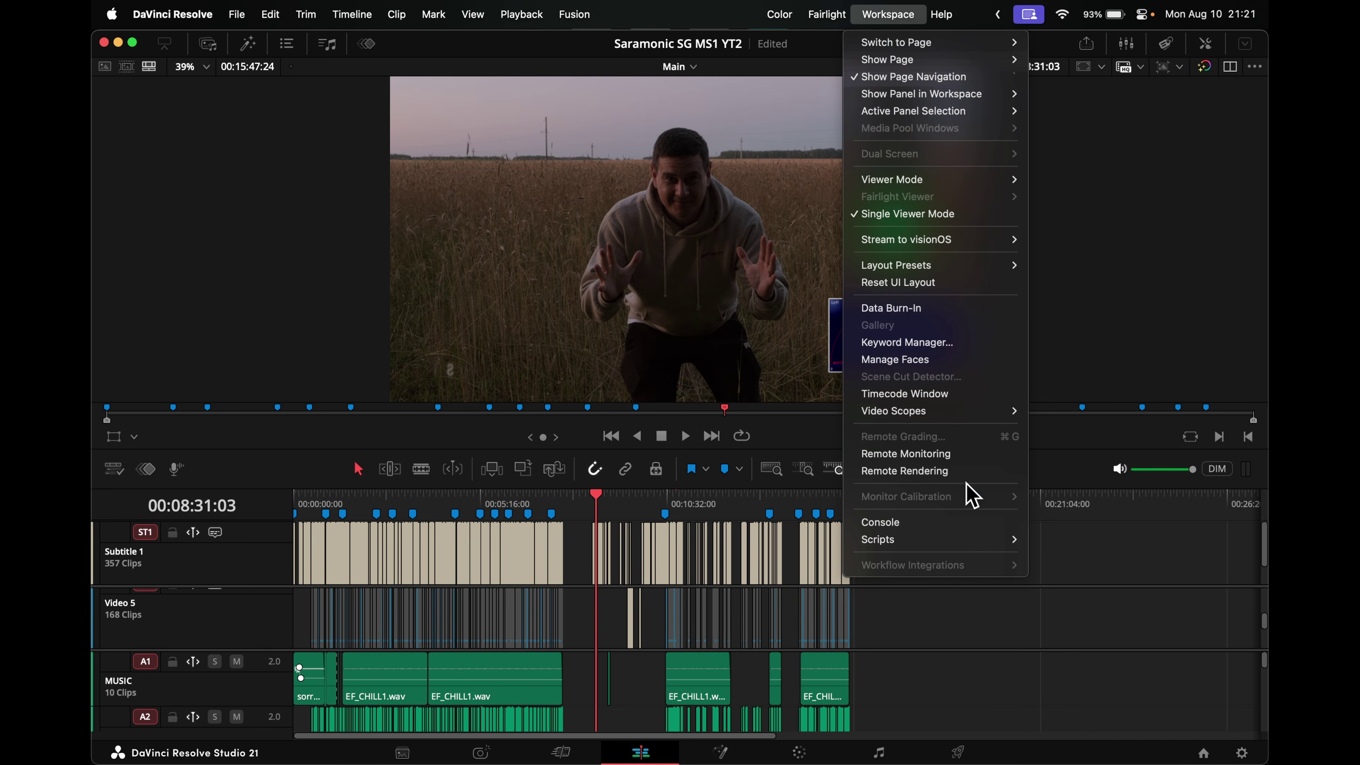
Run the Timestamps script in DaVinci Resolve, open the generated timestamps.txt and select its chapter list
{"action": "mouse_move", "coordinate": [967, 539]}
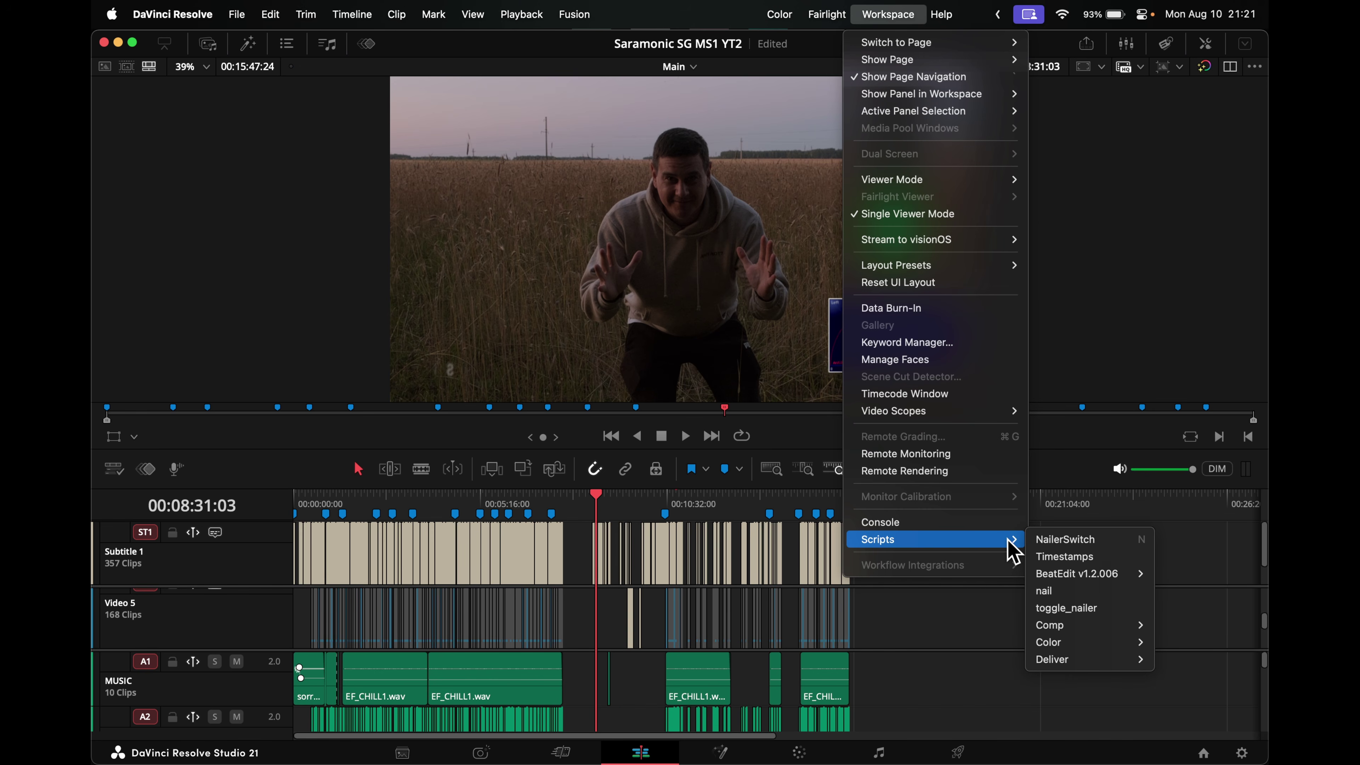
{"action": "left_click", "coordinate": [1120, 558]}
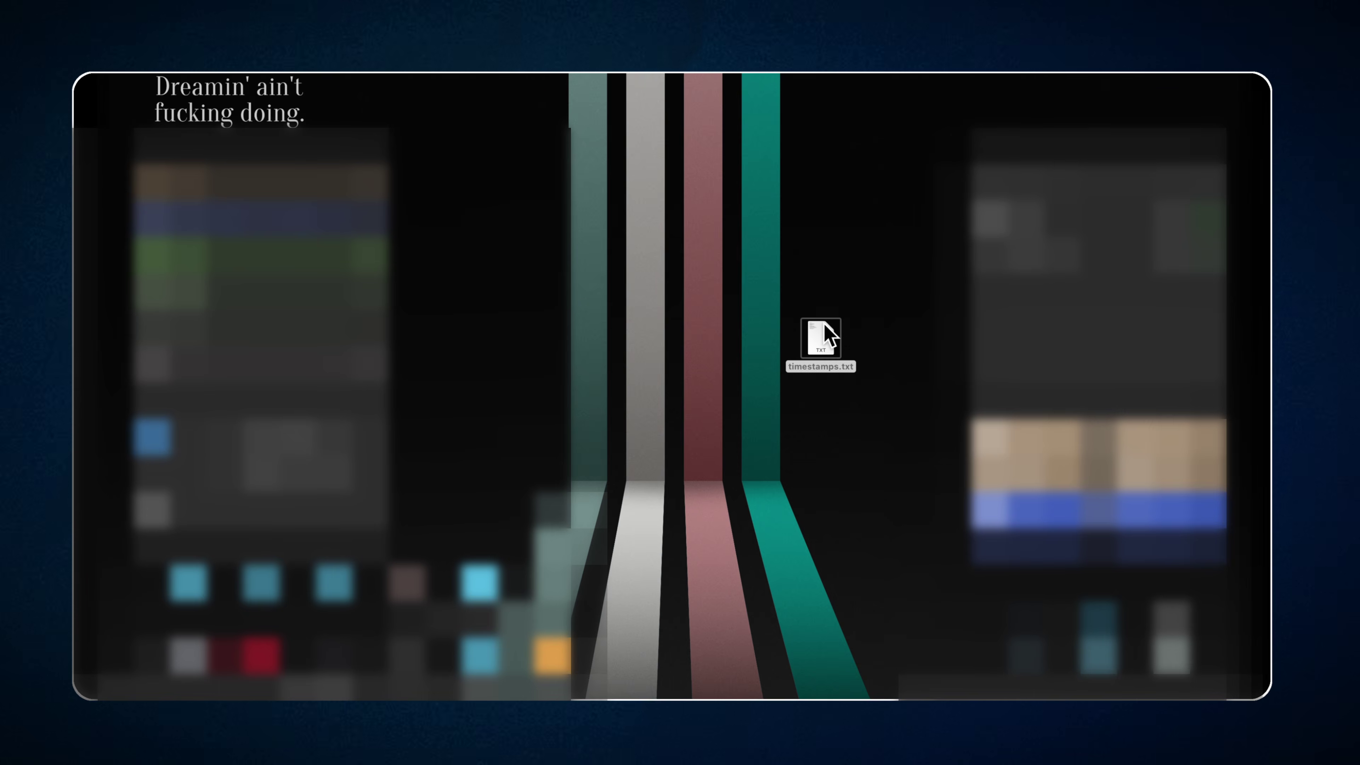
{"action": "double_click", "coordinate": [821, 337]}
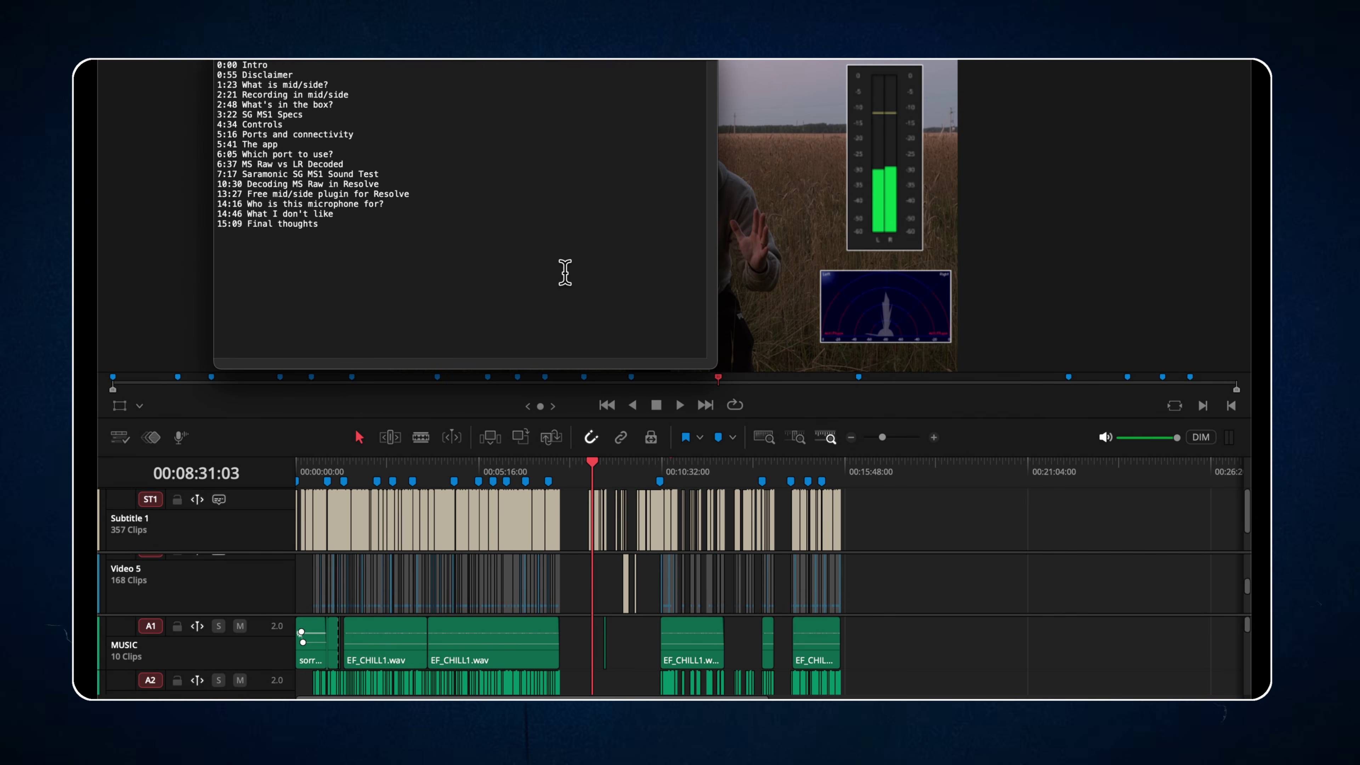
{"action": "left_click_drag", "start_coordinate": [367, 228], "coordinate": [225, 63]}
{"action": "left_click", "coordinate": [324, 286]}
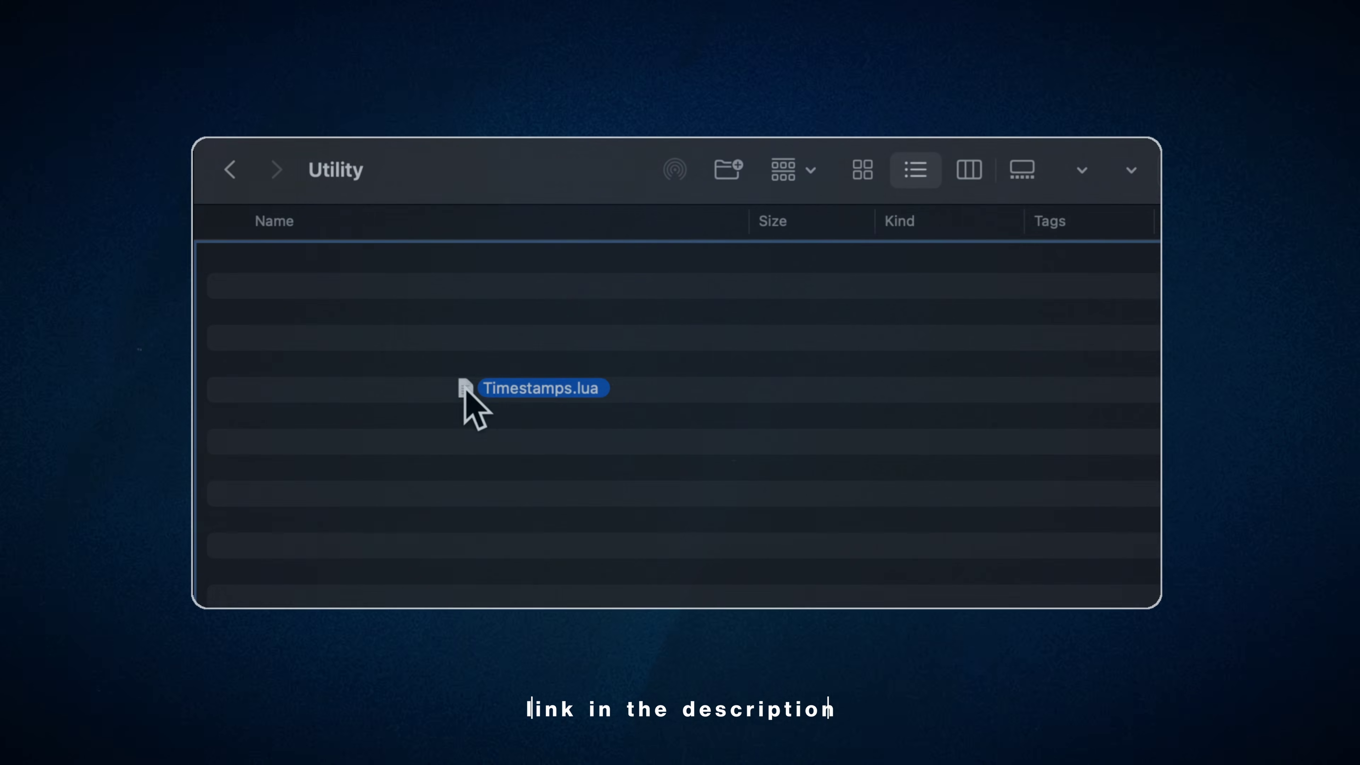
Put Timestamps.lua into the Utility scripts folder and run the Timestamps script in DaVinci Resolve
{"action": "left_click_drag", "start_coordinate": [463, 390], "coordinate": [403, 353]}
{"action": "left_click", "coordinate": [403, 352]}
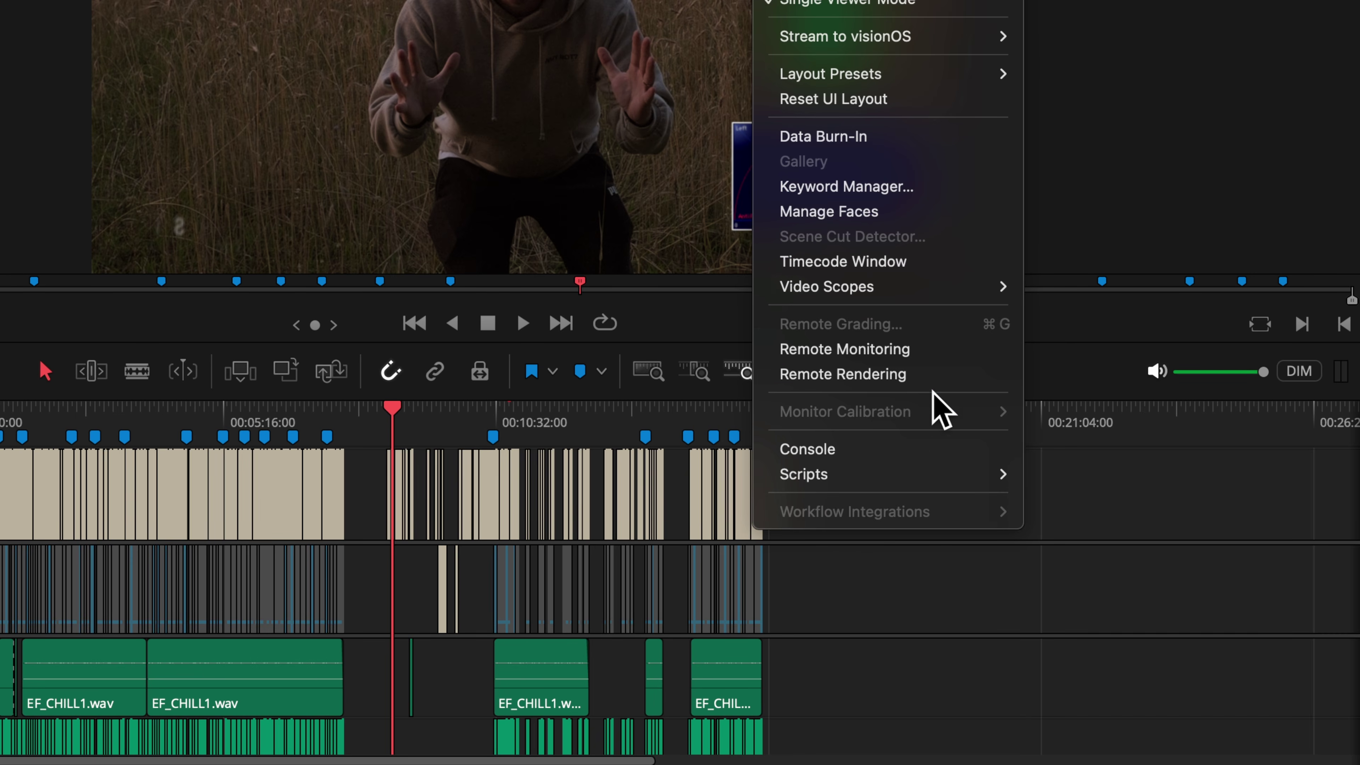
{"action": "mouse_move", "coordinate": [933, 472]}
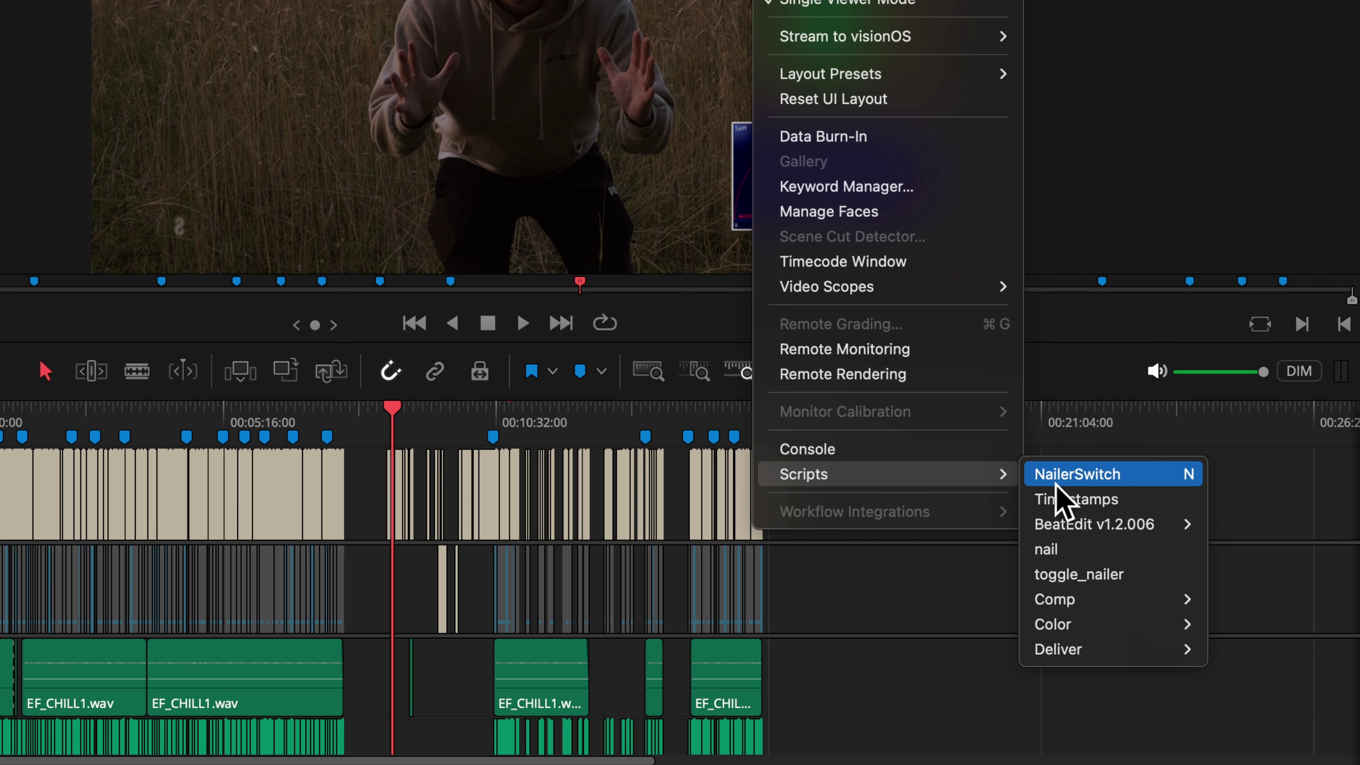
{"action": "left_click", "coordinate": [1162, 501]}
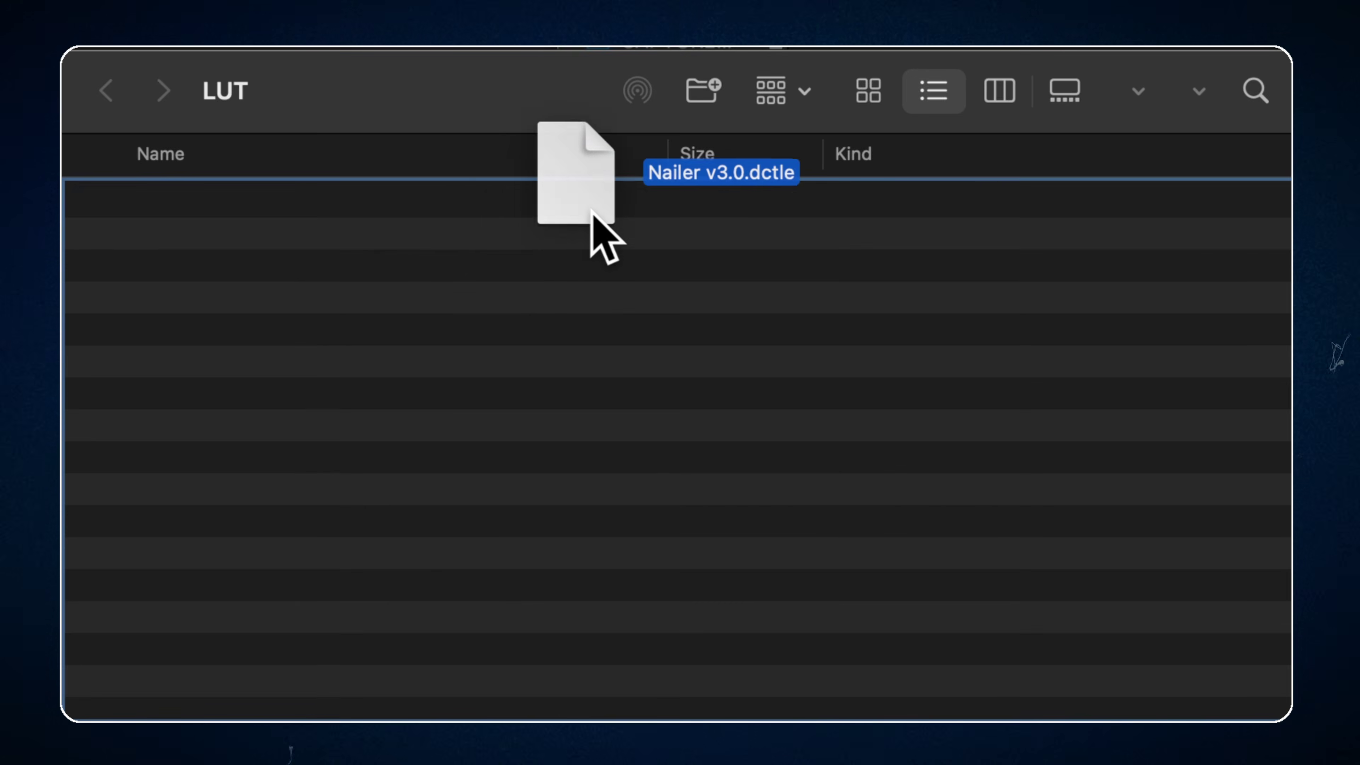
Add Nailer v3.0.dctle to the LUT folder and apply the FLOG2C LUT to node 01 in DaVinci Resolve
{"action": "left_click_drag", "start_coordinate": [595, 219], "coordinate": [216, 316]}
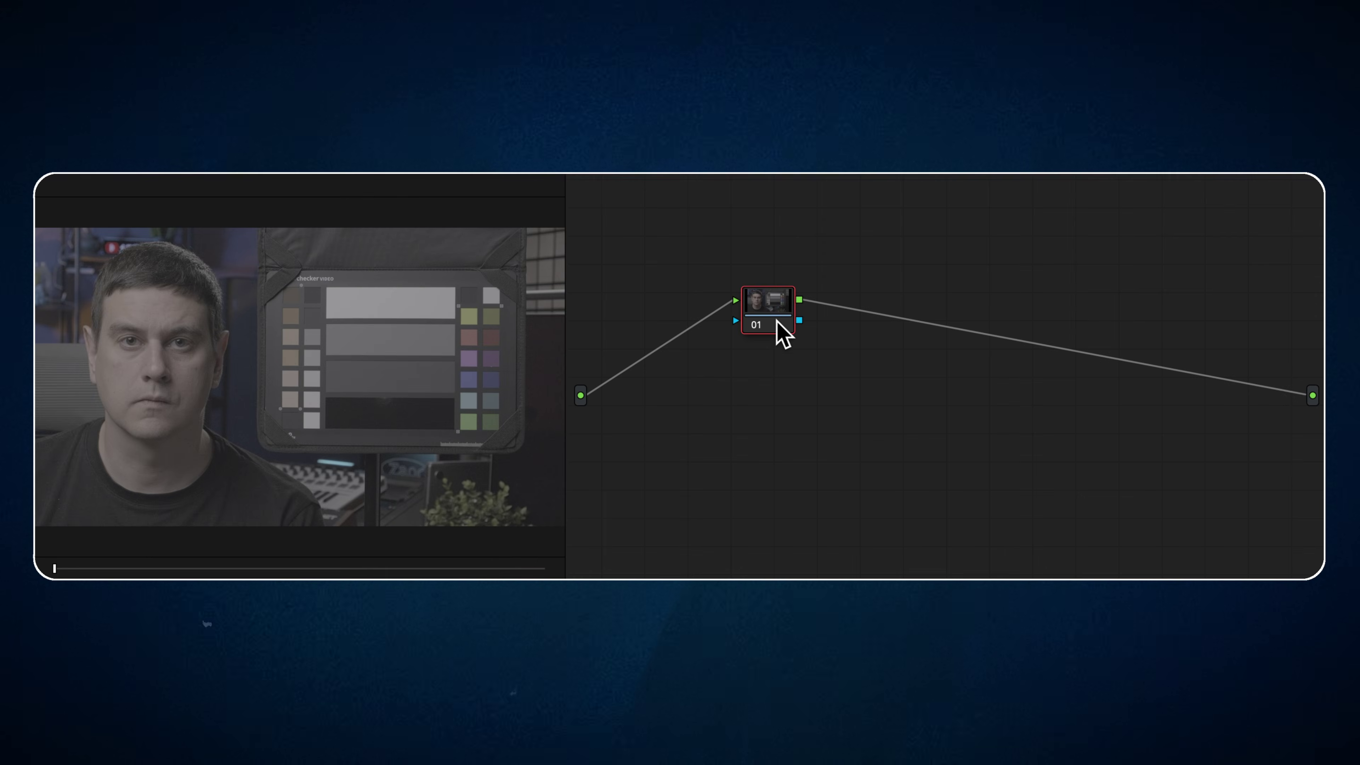
{"action": "right_click", "coordinate": [778, 311]}
{"action": "mouse_move", "coordinate": [884, 496]}
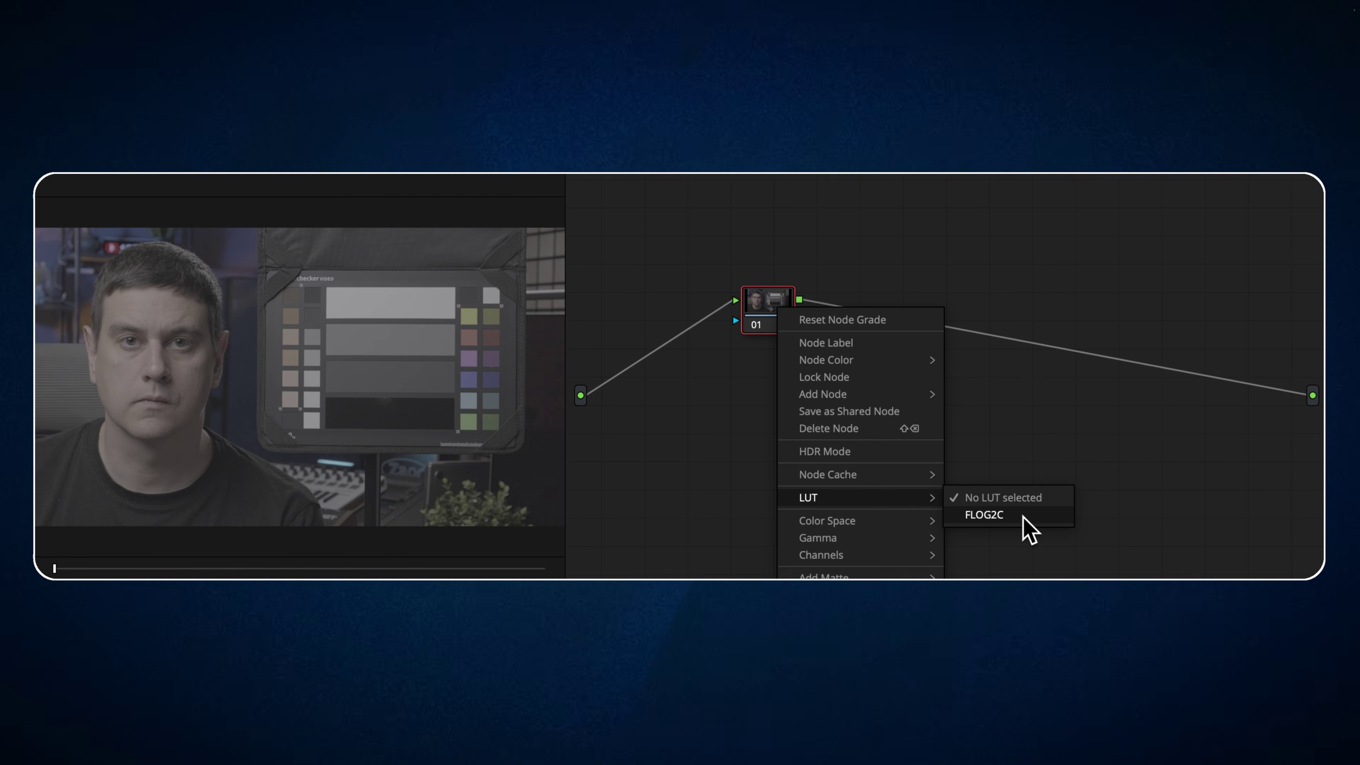
{"action": "left_click", "coordinate": [984, 514]}
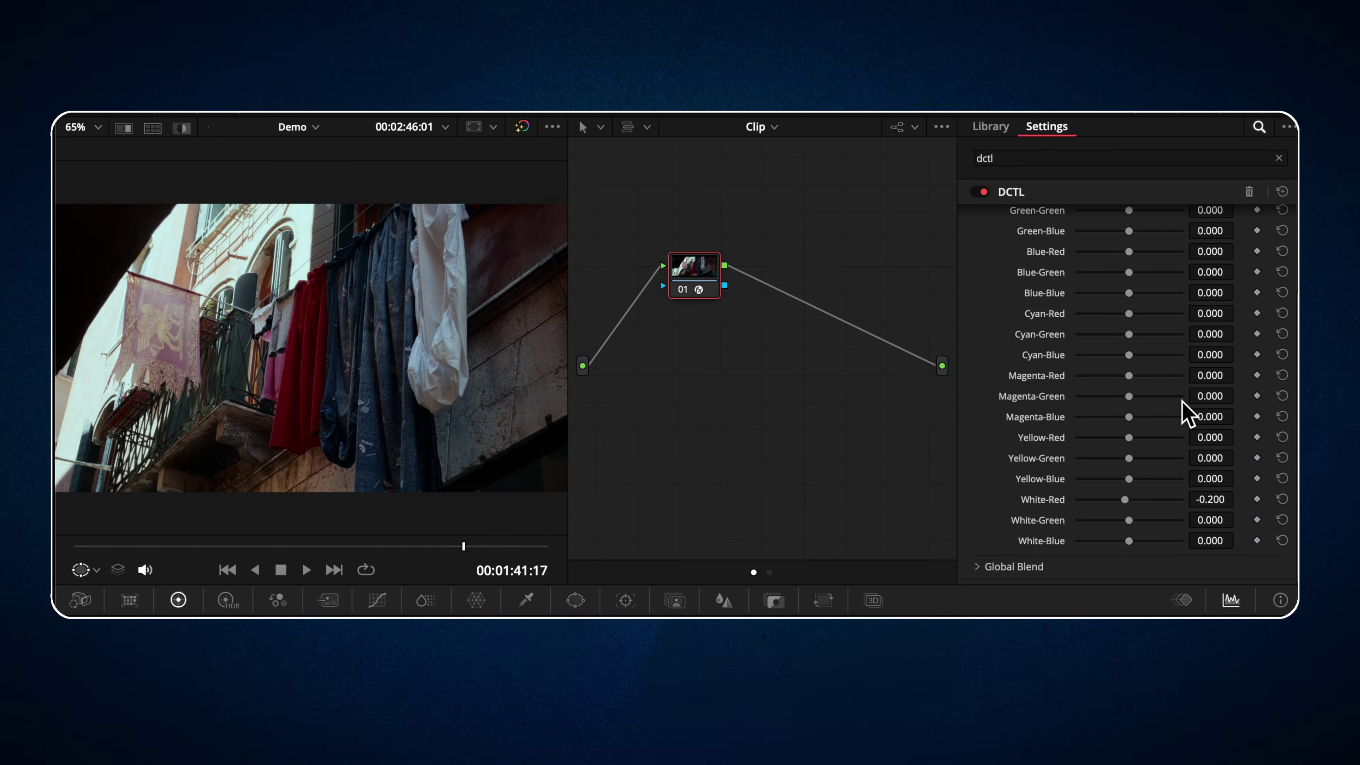
Try the Resat v1 DCTL with Protect Shadows 0.450 and Protect Highlights 0.783, preview its mask and monochrome options, and reset the DCTL
{"action": "left_click_drag", "start_coordinate": [1157, 336], "coordinate": [1100, 359]}
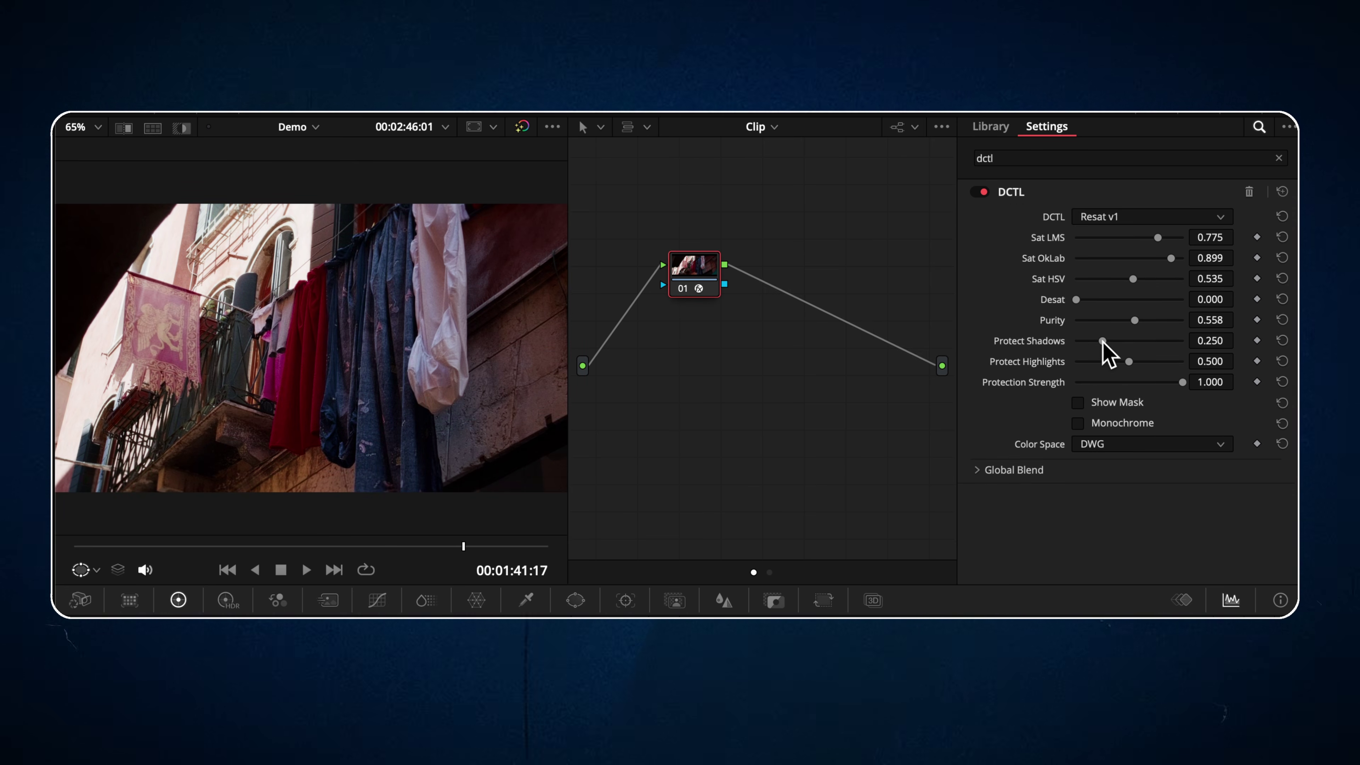
{"action": "left_click_drag", "start_coordinate": [1102, 340], "coordinate": [1142, 341]}
{"action": "left_click", "coordinate": [1078, 403]}
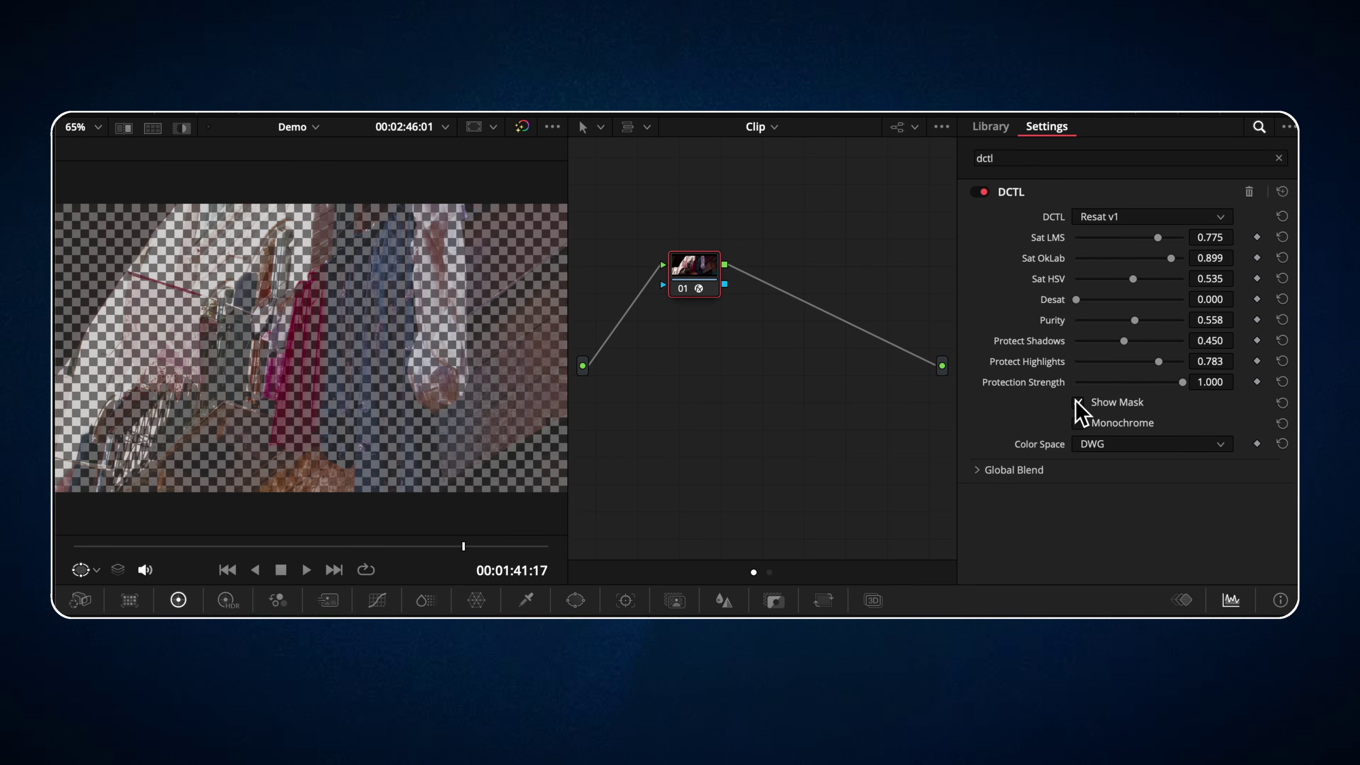
{"action": "left_click", "coordinate": [1078, 403]}
{"action": "left_click", "coordinate": [1077, 423]}
{"action": "left_click", "coordinate": [1077, 423]}
{"action": "left_click", "coordinate": [1282, 192]}
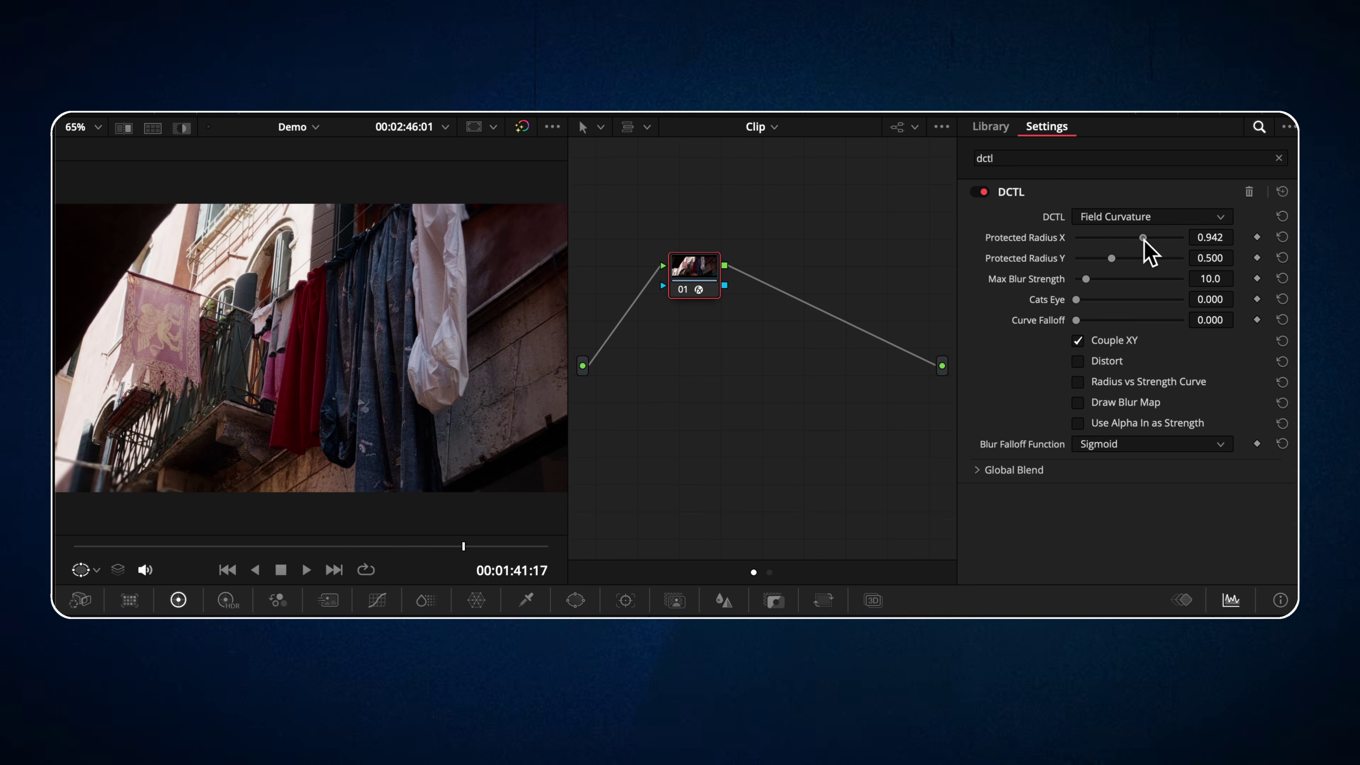
Preview the Field Curvature blur map, hide it again, and switch the effect to another DCTL
{"action": "left_click", "coordinate": [1078, 402]}
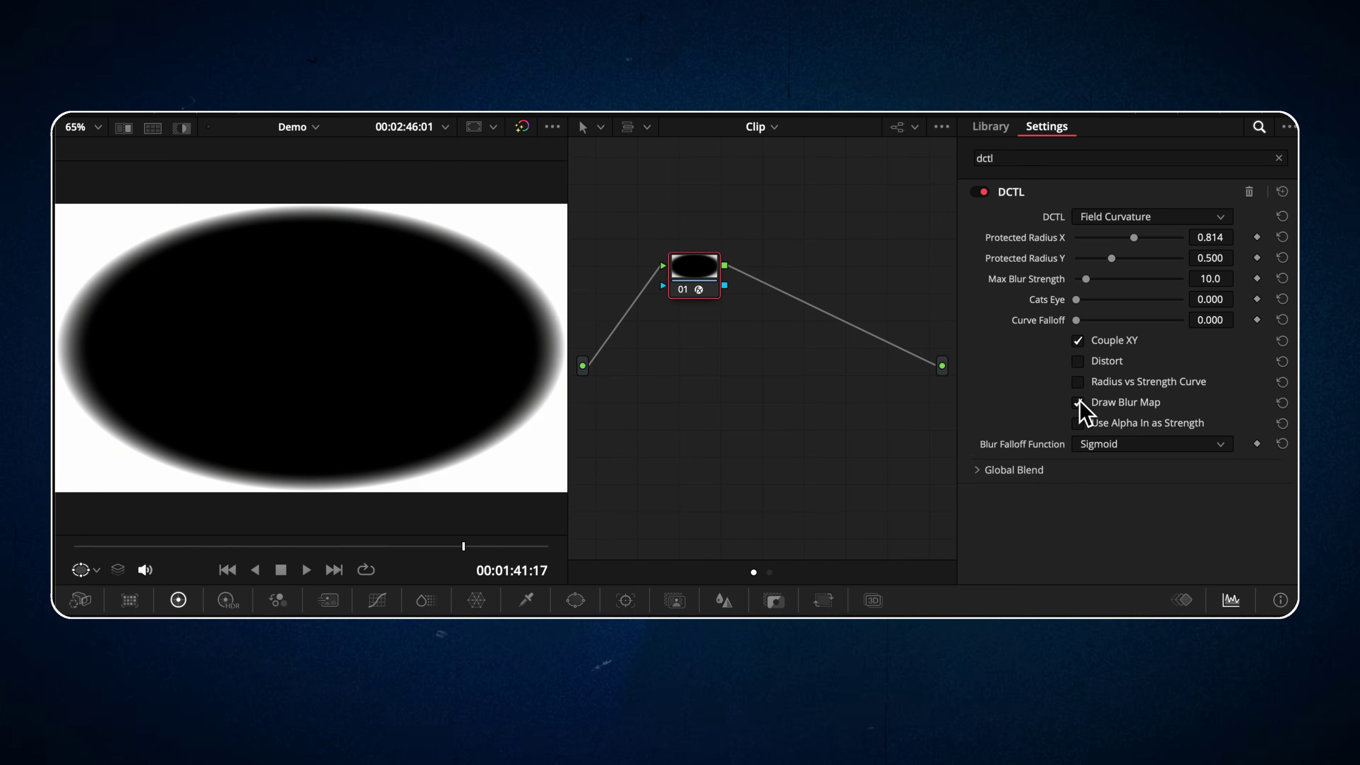
{"action": "left_click", "coordinate": [1078, 402]}
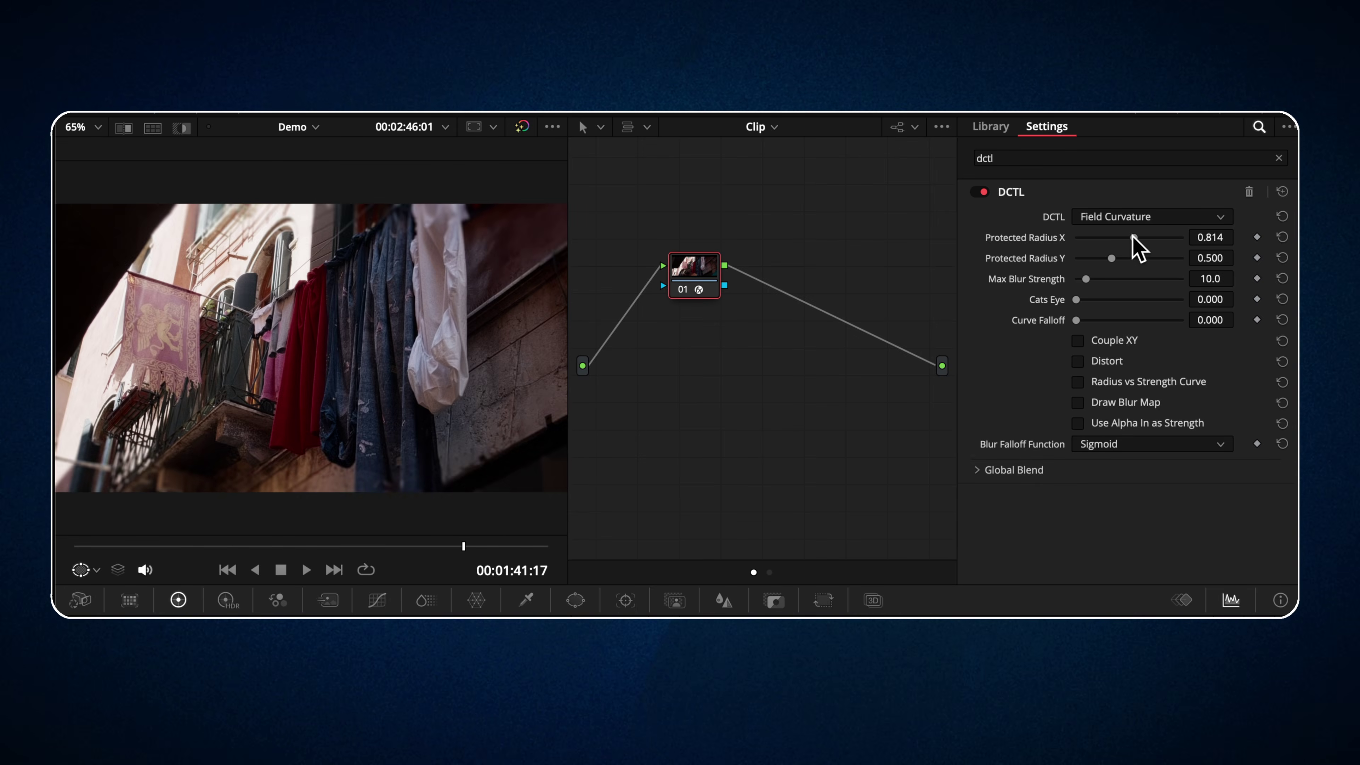
{"action": "left_click", "coordinate": [1133, 218]}
{"action": "left_click", "coordinate": [1133, 333]}
{"action": "scroll", "coordinate": [1134, 337], "scroll_direction": "down", "scroll_amount": 4}
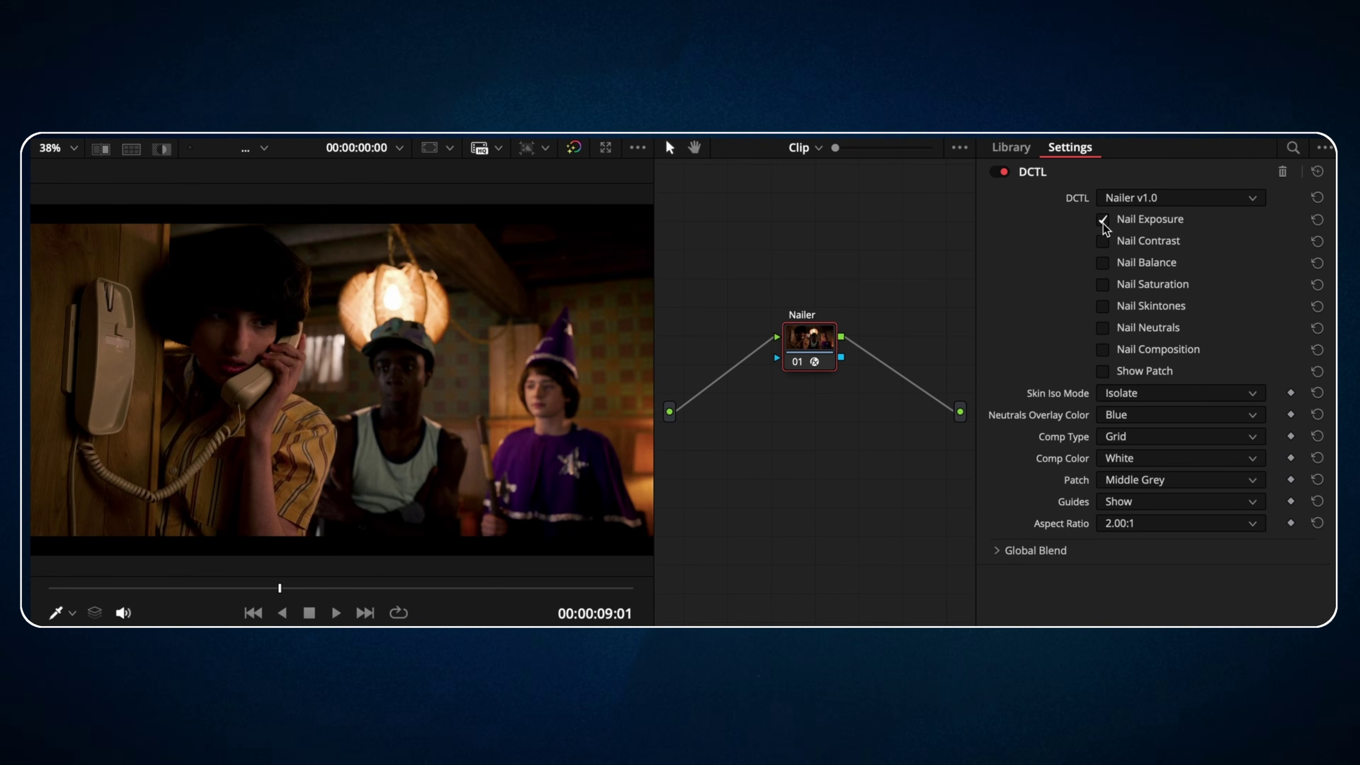
Preview the Nailer v1.0 Nail Exposure, Nail Saturation and Nail Skintones views one at a time, and enable Nail Neutrals
{"action": "left_click", "coordinate": [1103, 220]}
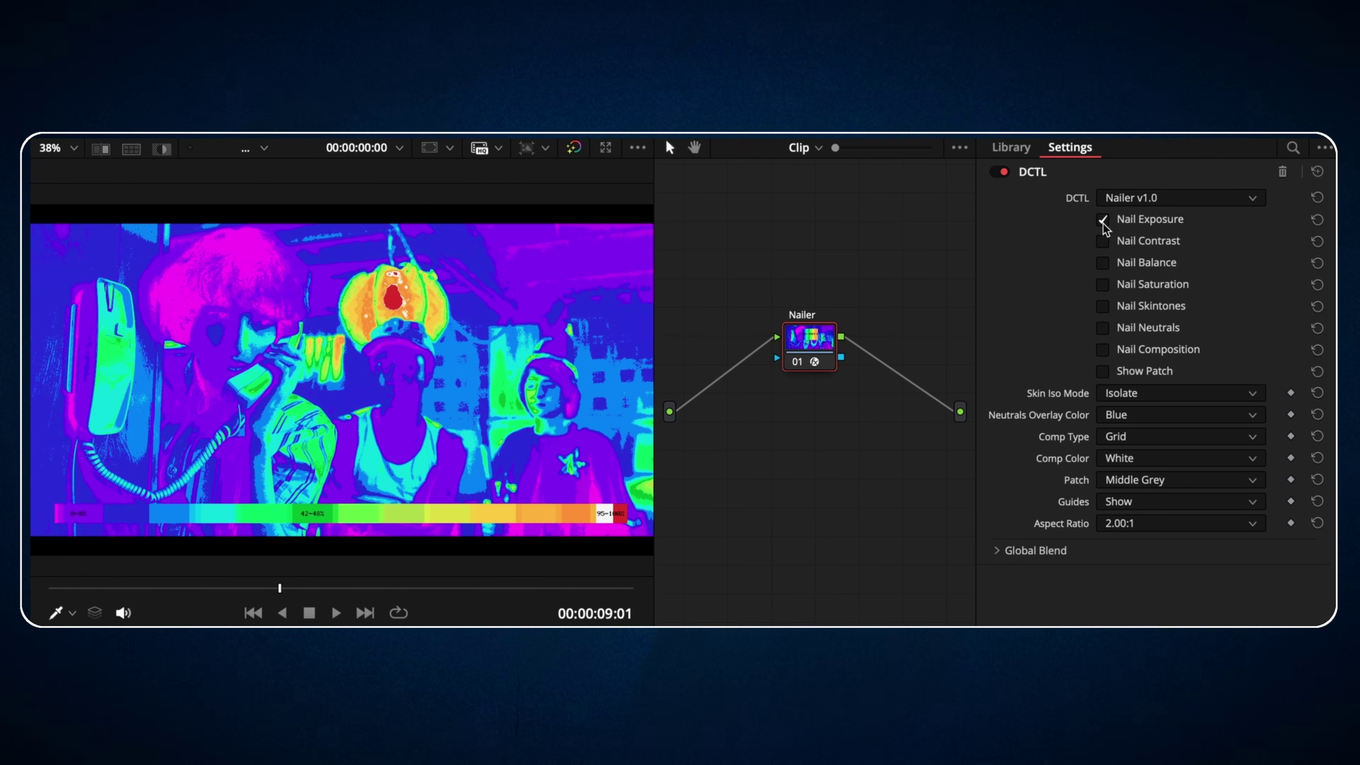
{"action": "left_click", "coordinate": [1103, 222]}
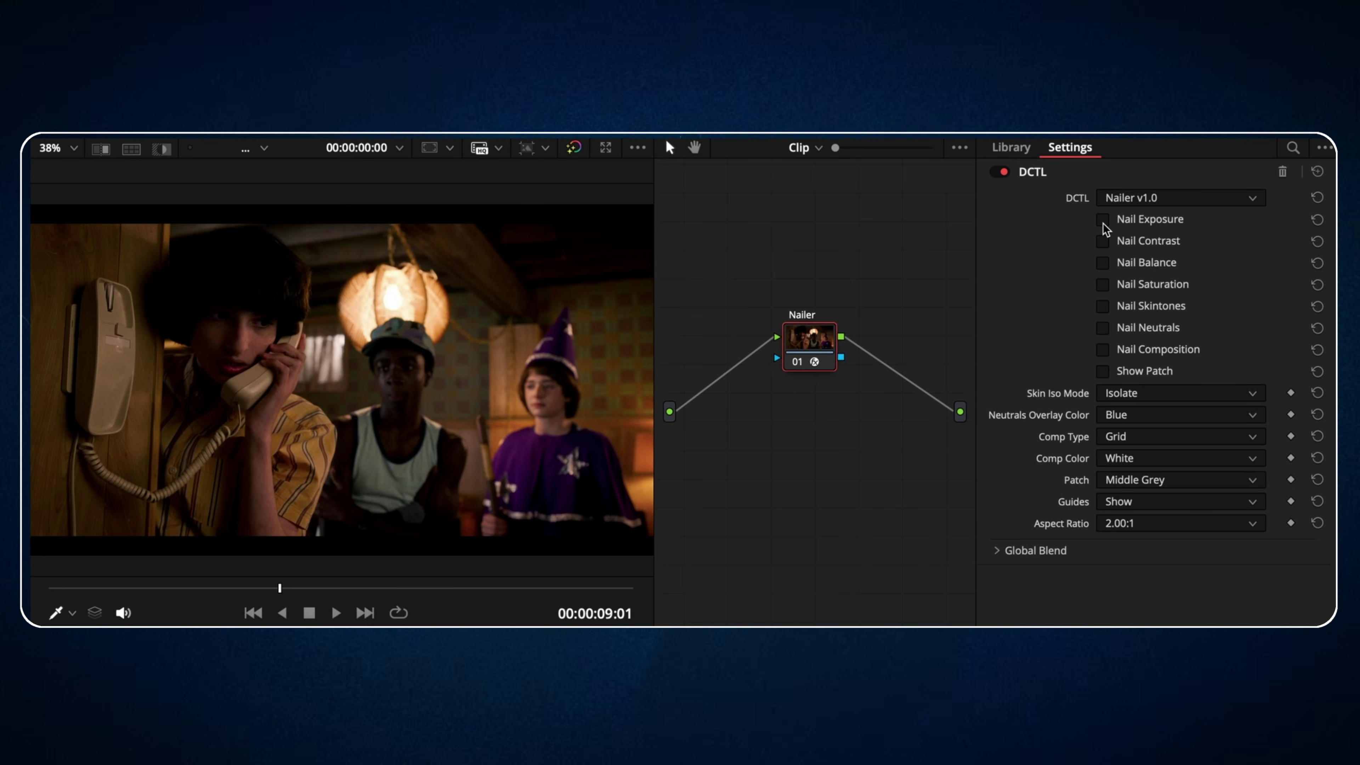
{"action": "left_click", "coordinate": [1106, 286]}
{"action": "left_click", "coordinate": [1107, 288]}
{"action": "left_click", "coordinate": [1105, 309]}
{"action": "left_click", "coordinate": [1105, 309]}
{"action": "left_click", "coordinate": [1106, 328]}
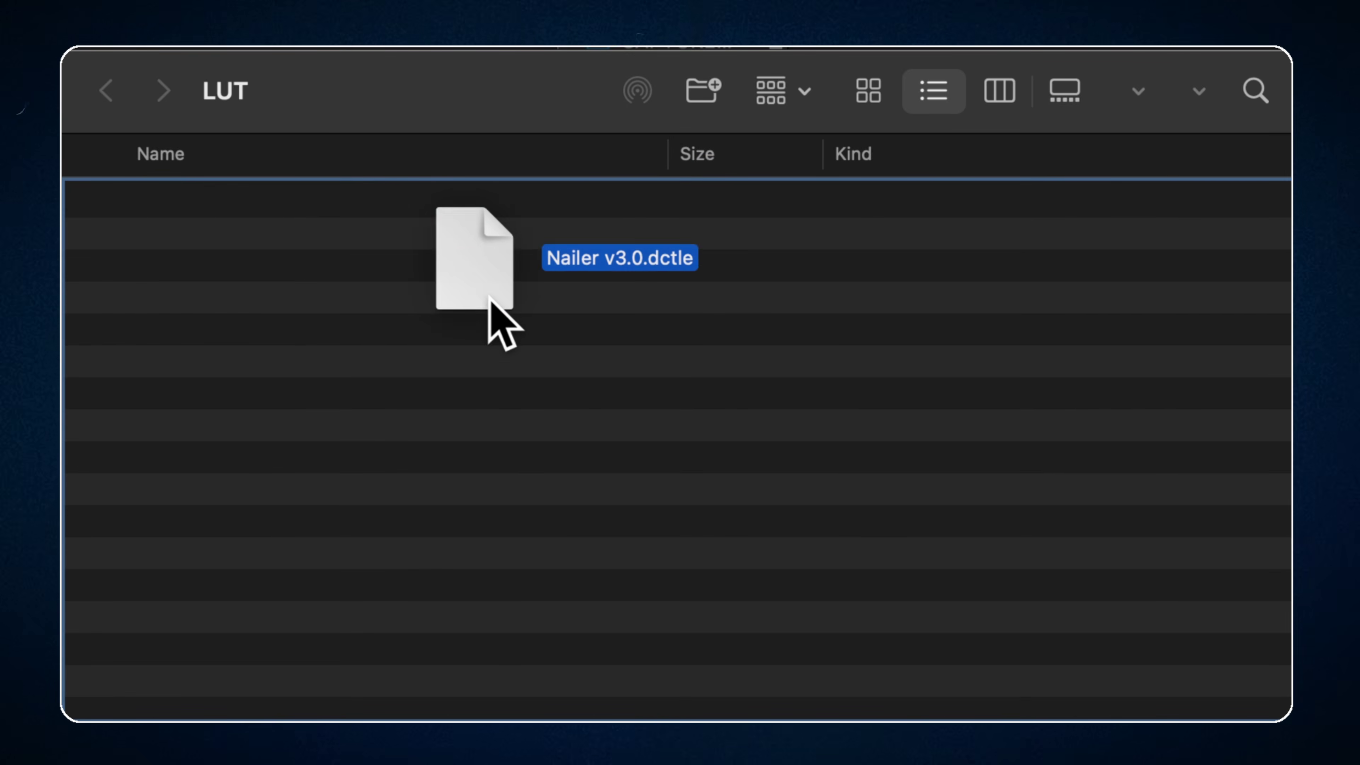
Put Nailer v3.0.dctle into the LUT folder, and add the DCTL effect to node 01 in DaVinci Resolve with Nailer v3.0 selected
{"action": "left_click_drag", "start_coordinate": [489, 301], "coordinate": [214, 316]}
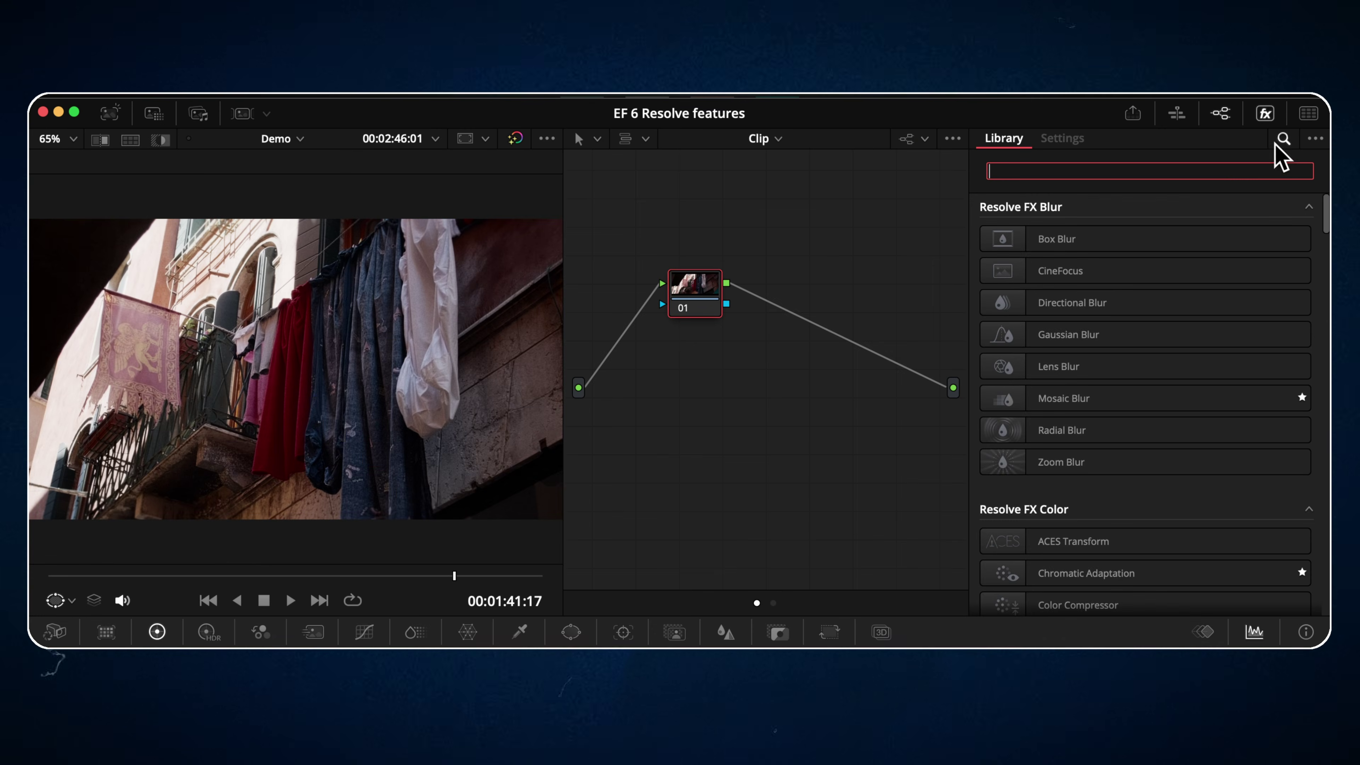
{"action": "type", "text": "dctl"}
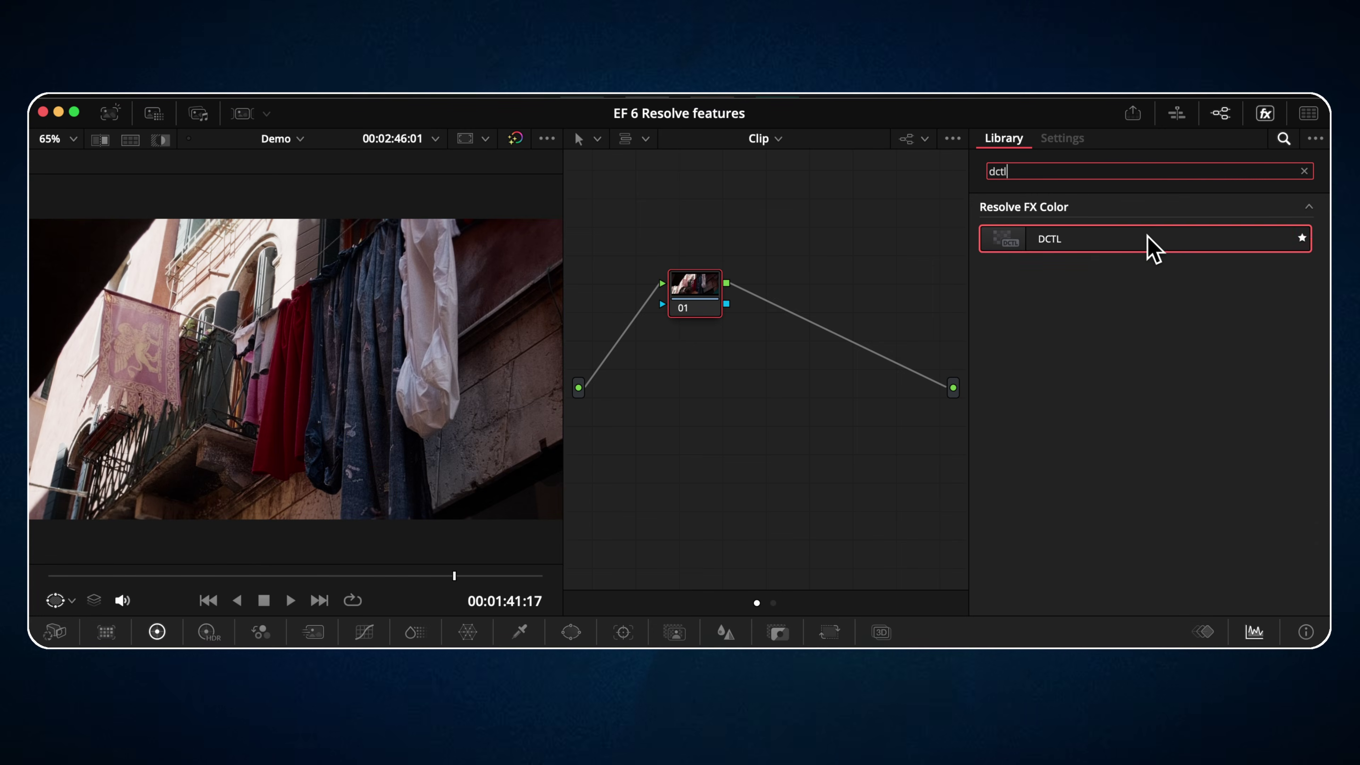
{"action": "left_click_drag", "start_coordinate": [1148, 244], "coordinate": [699, 300]}
{"action": "left_click", "coordinate": [1206, 231]}
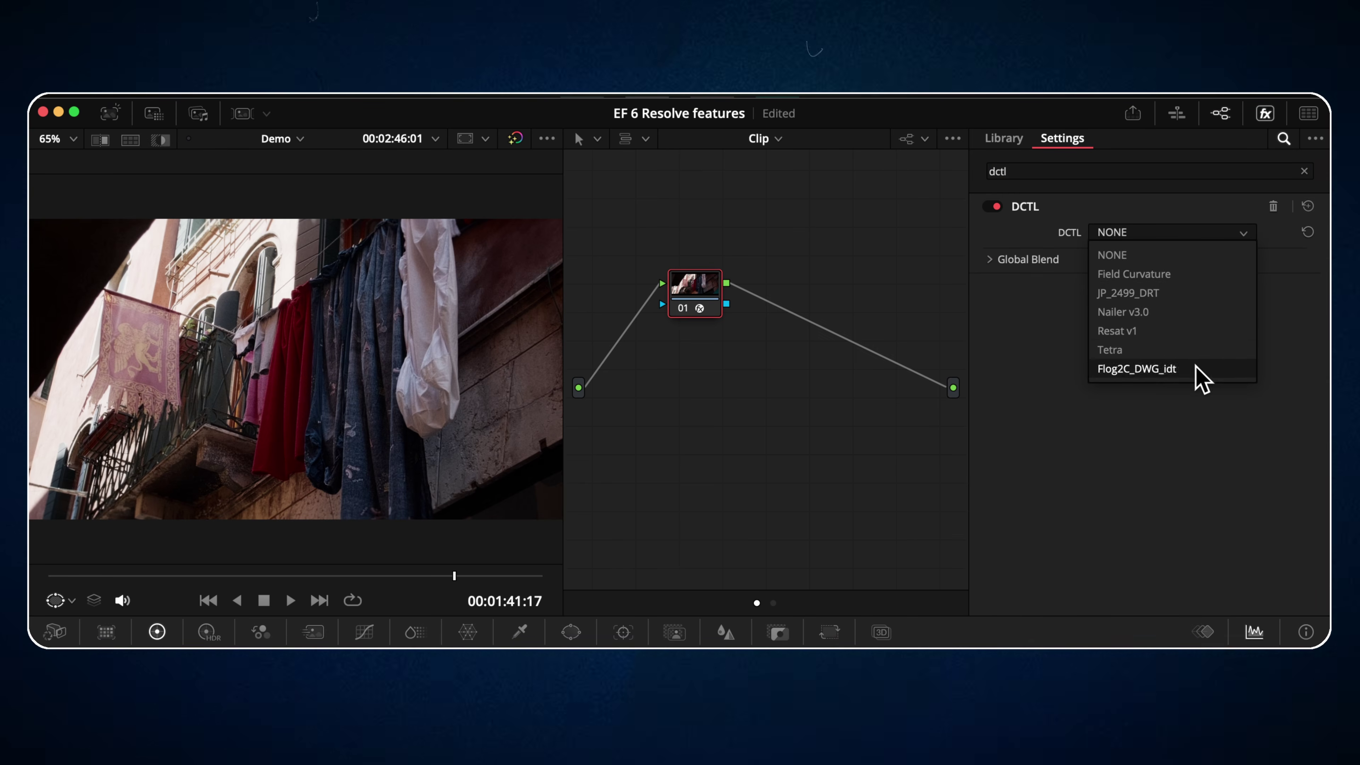
{"action": "left_click", "coordinate": [1190, 318]}
{"action": "scroll", "coordinate": [1190, 320], "scroll_direction": "down", "scroll_amount": 2}
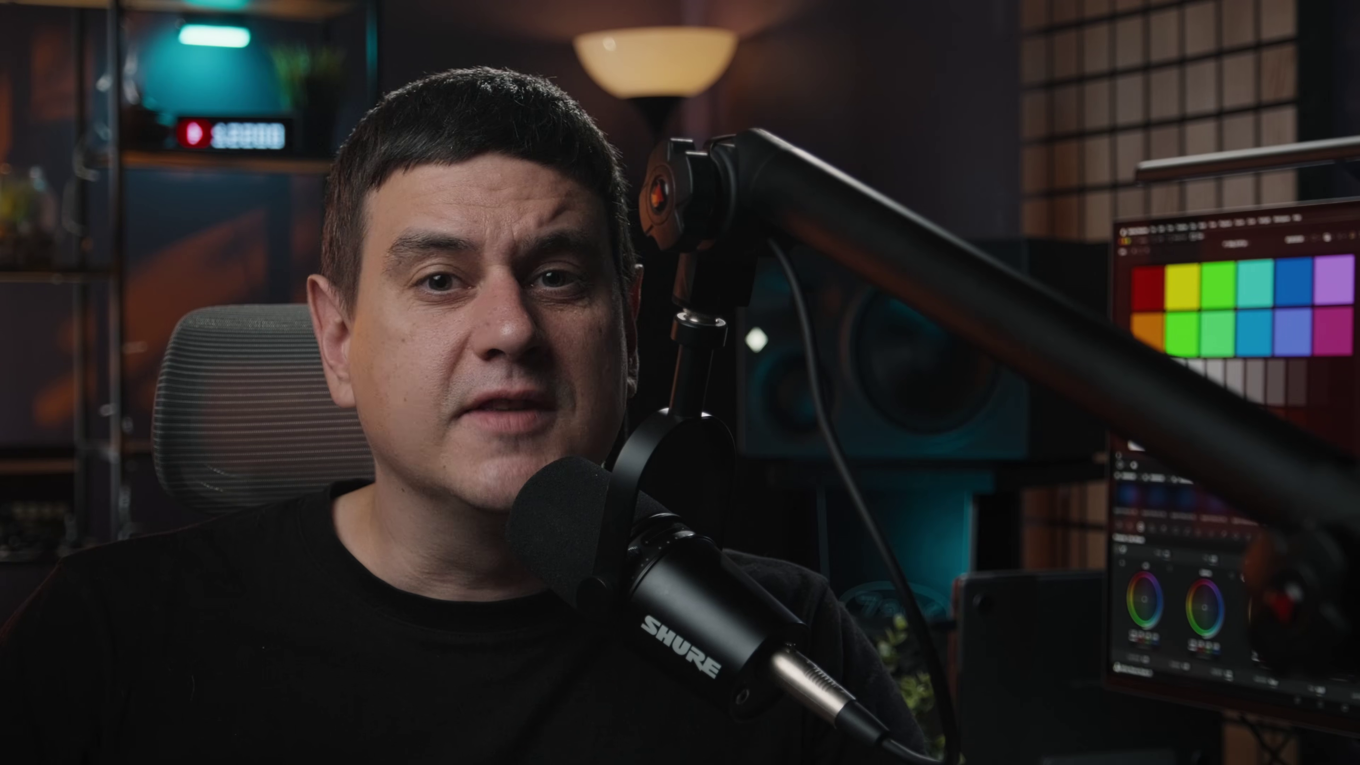